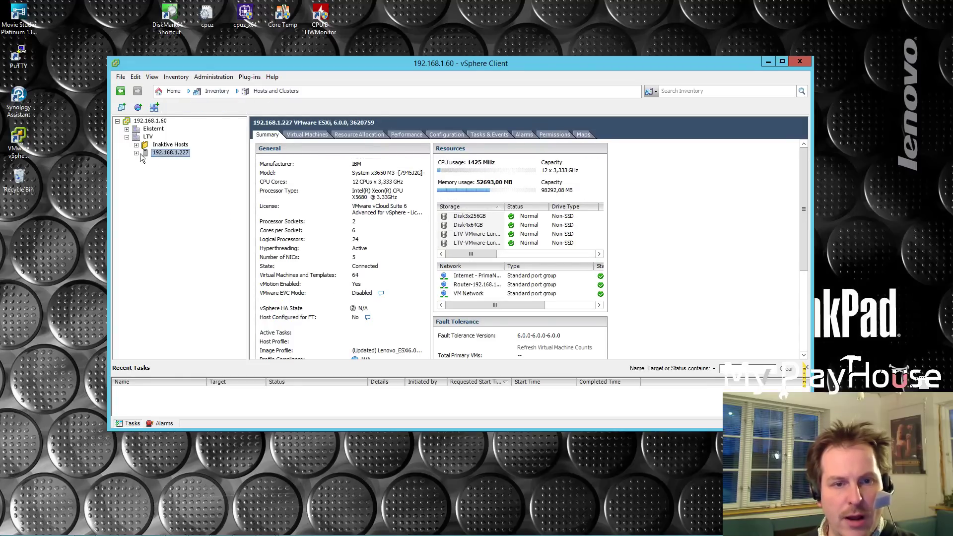
Expand 192.168.1.227 and Inaktive Hosts, then view the 192.168.1.225 and 00 - Server 2016 summaries.
{"action": "left_click", "coordinate": [136, 153]}
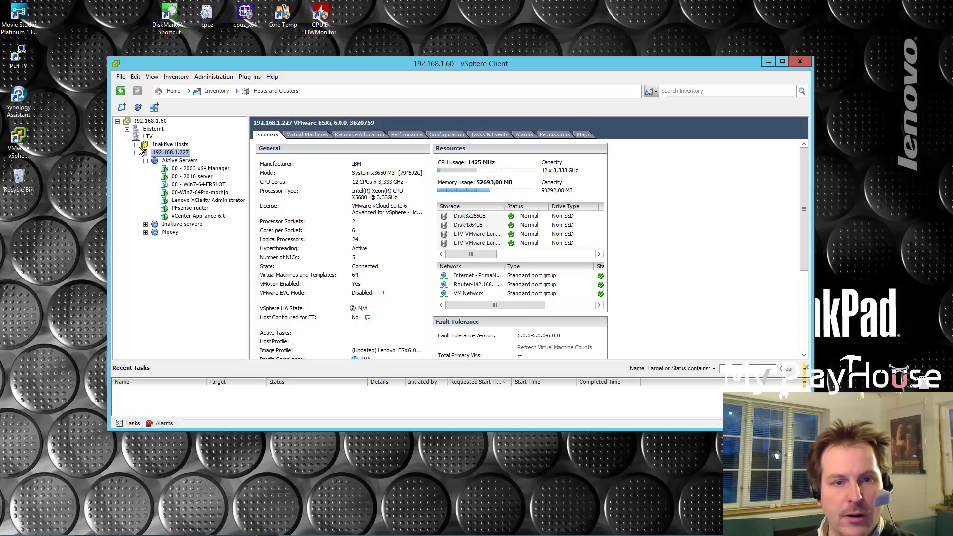
{"action": "left_click", "coordinate": [137, 145]}
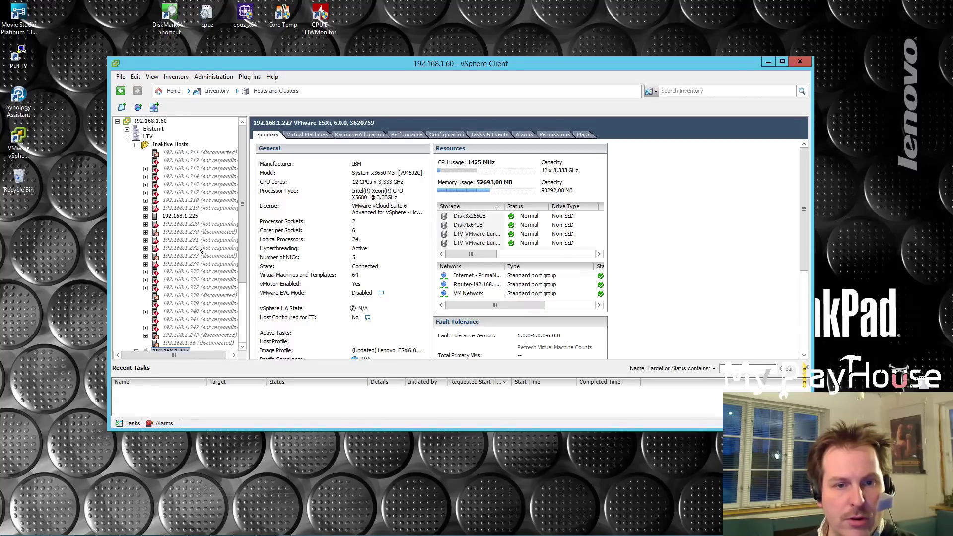
{"action": "left_click", "coordinate": [181, 217]}
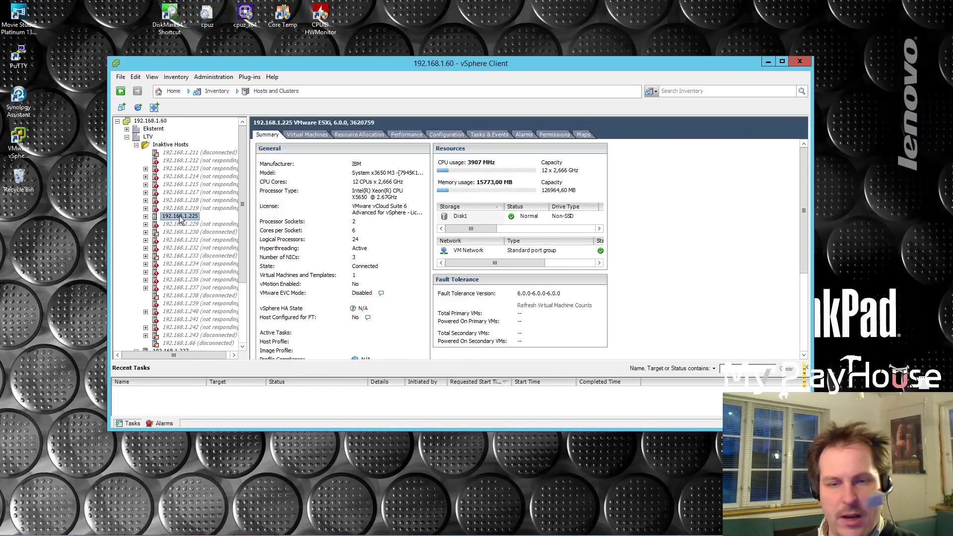
{"action": "left_click", "coordinate": [145, 218]}
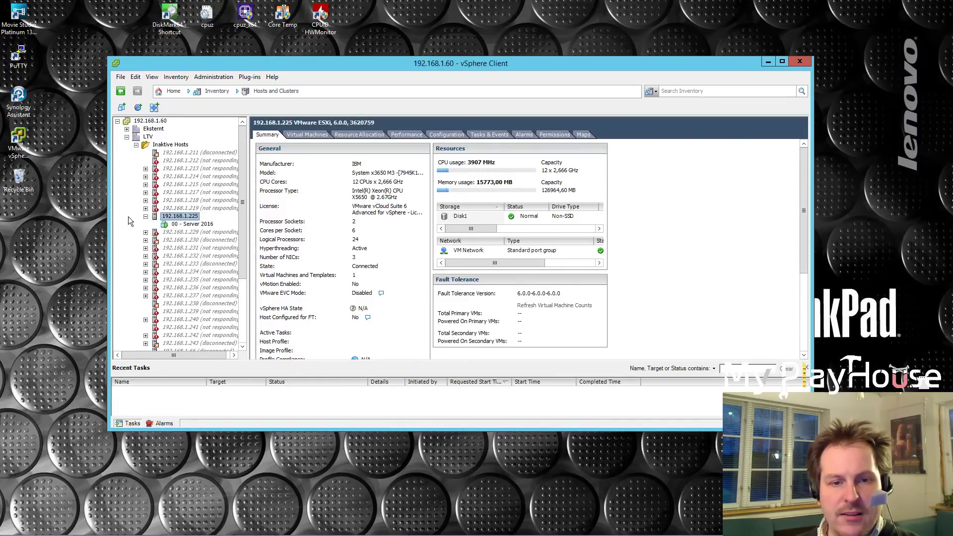
{"action": "left_click", "coordinate": [189, 224]}
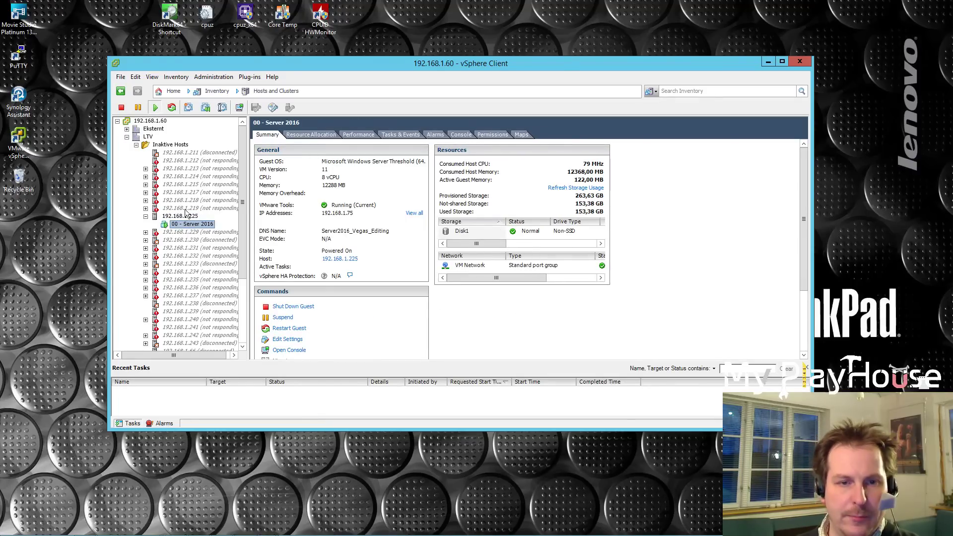
Collapse Inaktive Hosts and show the vCenter Appliance 6.0 VM summary.
{"action": "scroll", "coordinate": [242, 189], "scroll_direction": "down", "scroll_amount": 4}
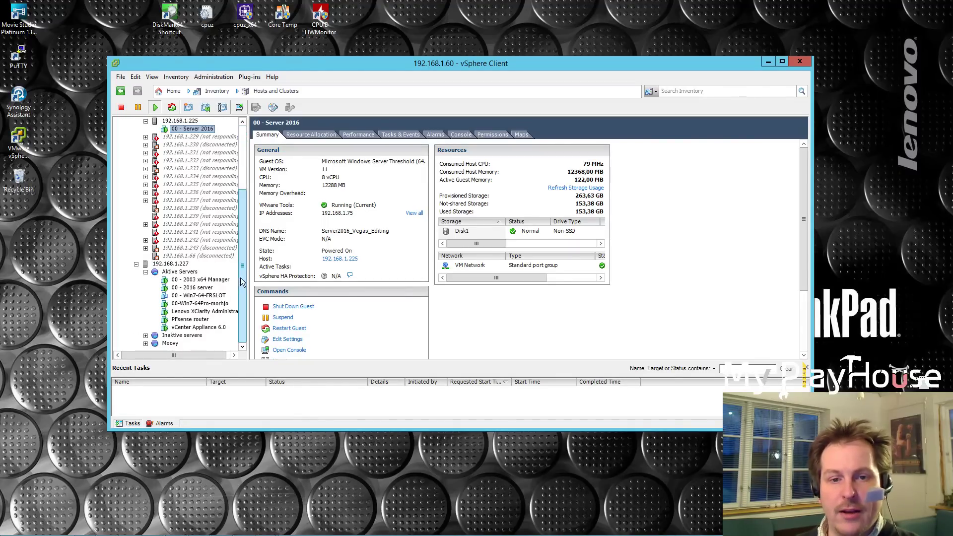
{"action": "left_click_drag", "start_coordinate": [242, 287], "coordinate": [249, 218]}
{"action": "left_click", "coordinate": [136, 145]}
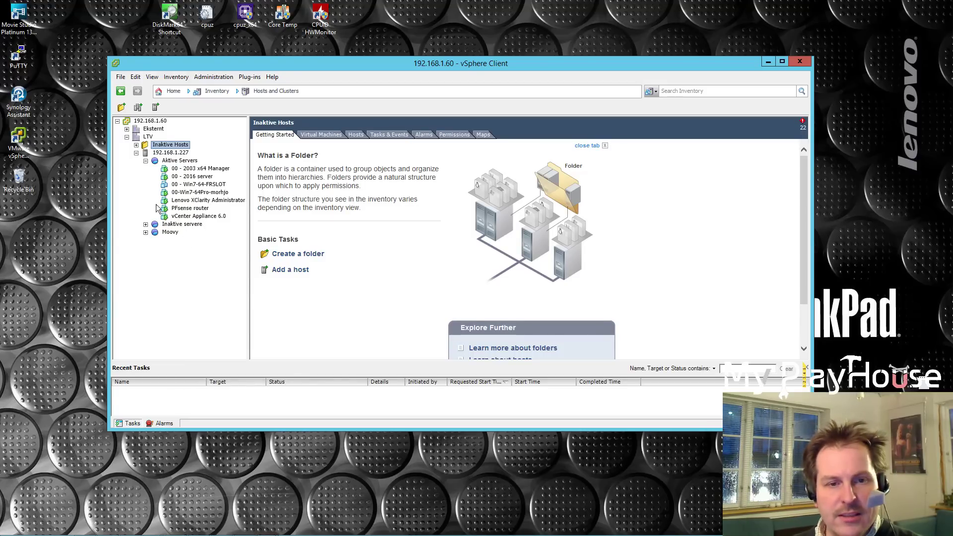
{"action": "left_click", "coordinate": [195, 217]}
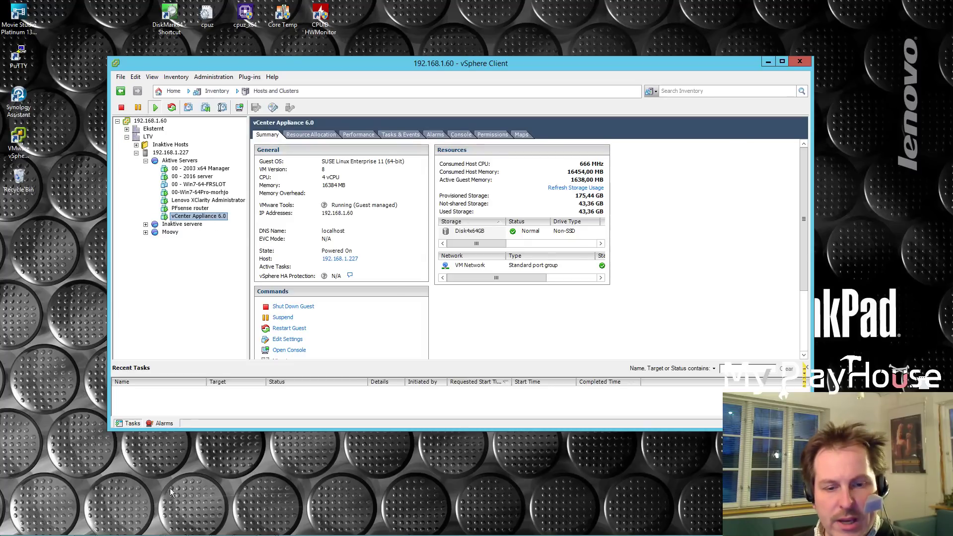
Return to Chrome and open the 'Download VMware vCenter Server 6.5 - My VMware' result.
{"action": "mouse_move", "coordinate": [166, 534]}
{"action": "left_click", "coordinate": [107, 529]}
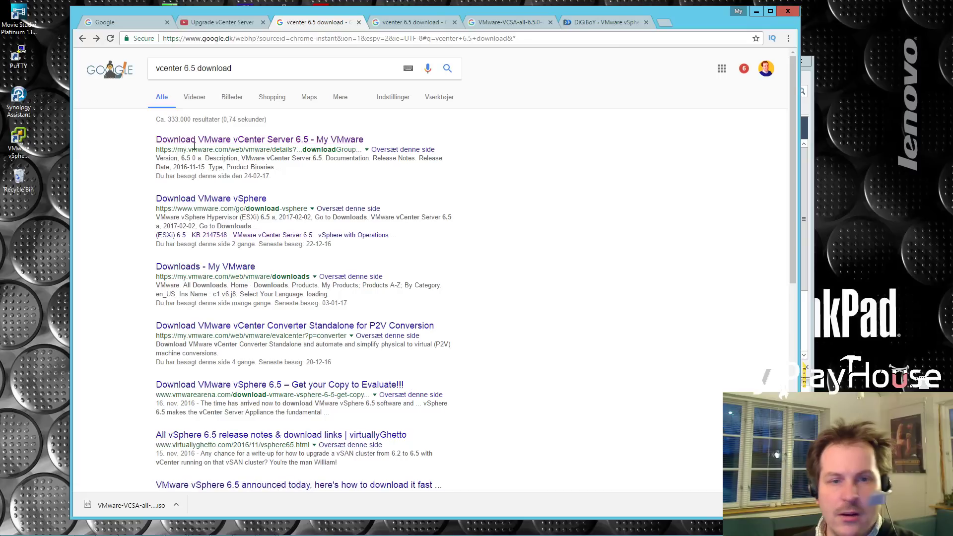
{"action": "left_click", "coordinate": [215, 143]}
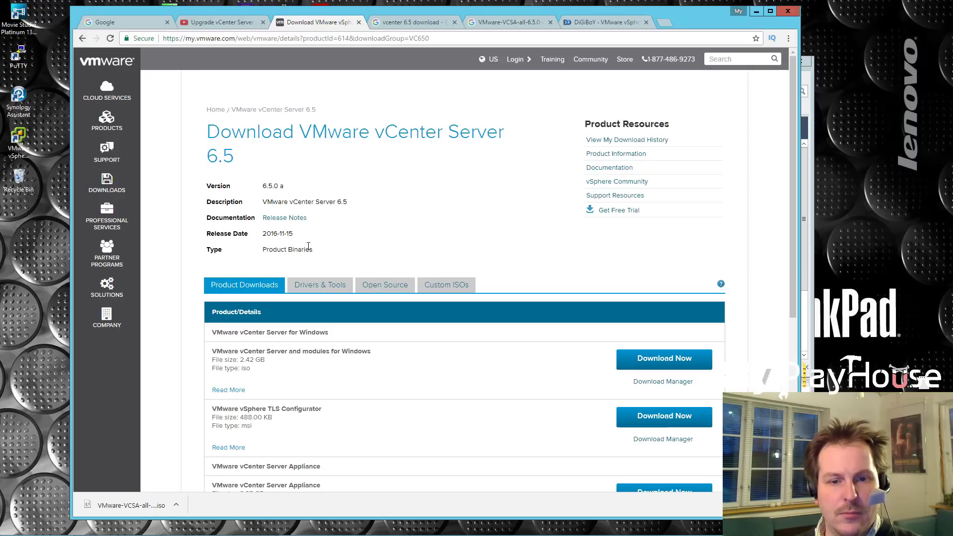
Find the 3.37 GB vCenter Server Appliance ISO for version 6.5.0 a and start its download.
{"action": "left_click_drag", "start_coordinate": [264, 186], "coordinate": [288, 187]}
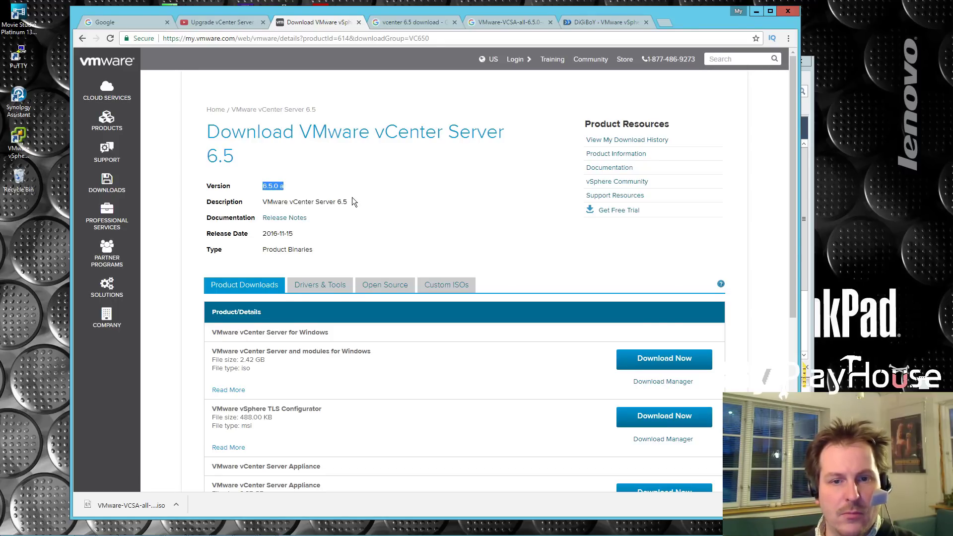
{"action": "scroll", "coordinate": [352, 197], "scroll_direction": "down", "scroll_amount": 4}
{"action": "left_click_drag", "start_coordinate": [212, 153], "coordinate": [371, 152]}
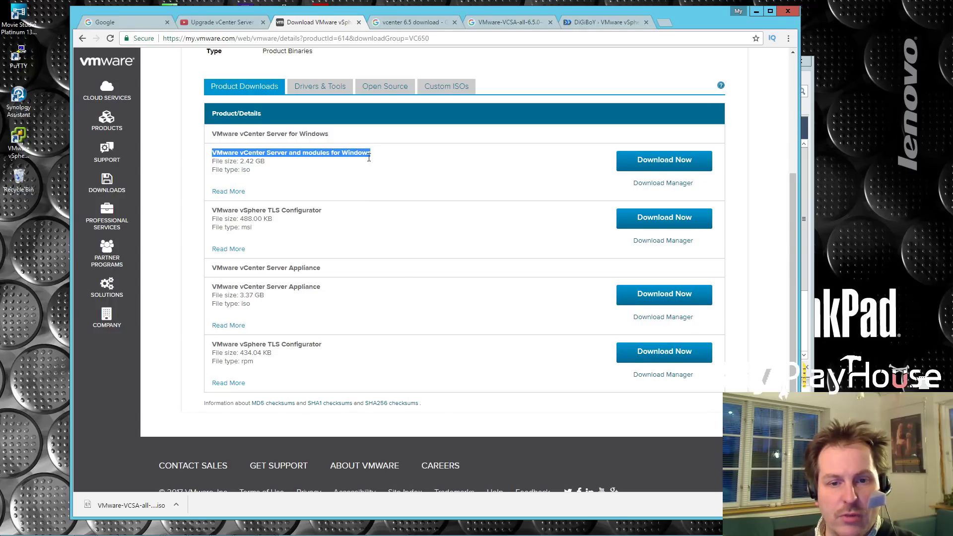
{"action": "left_click_drag", "start_coordinate": [213, 286], "coordinate": [323, 310]}
{"action": "left_click", "coordinate": [322, 291]}
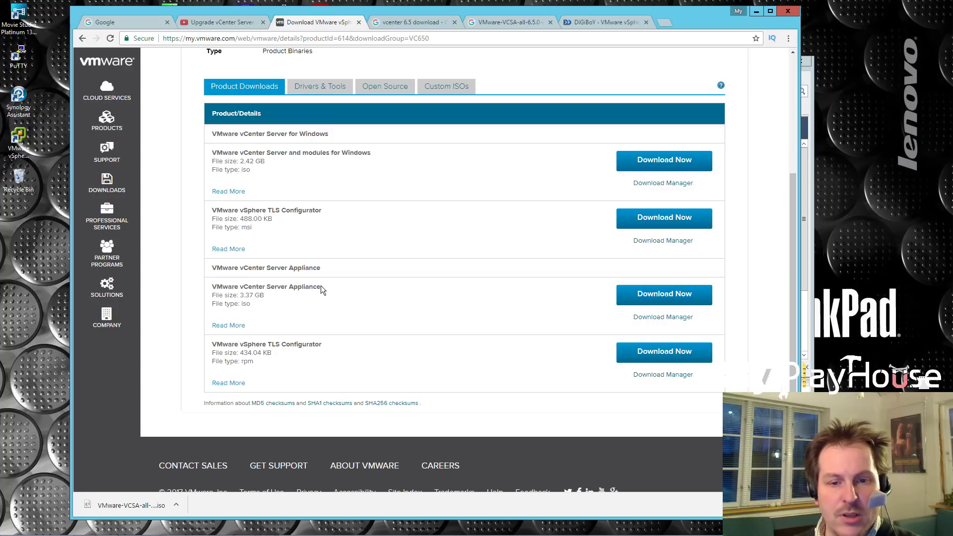
{"action": "left_click_drag", "start_coordinate": [216, 285], "coordinate": [319, 287]}
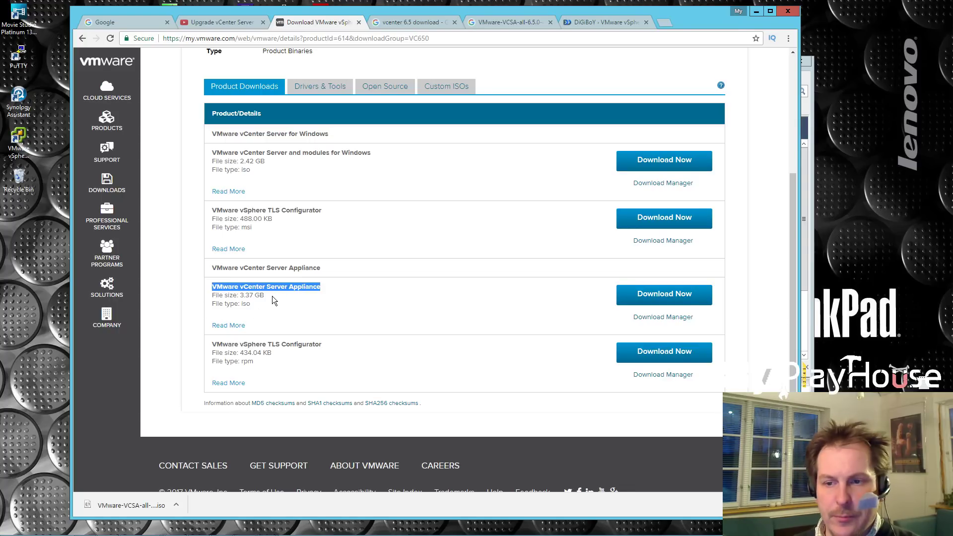
{"action": "left_click", "coordinate": [647, 300]}
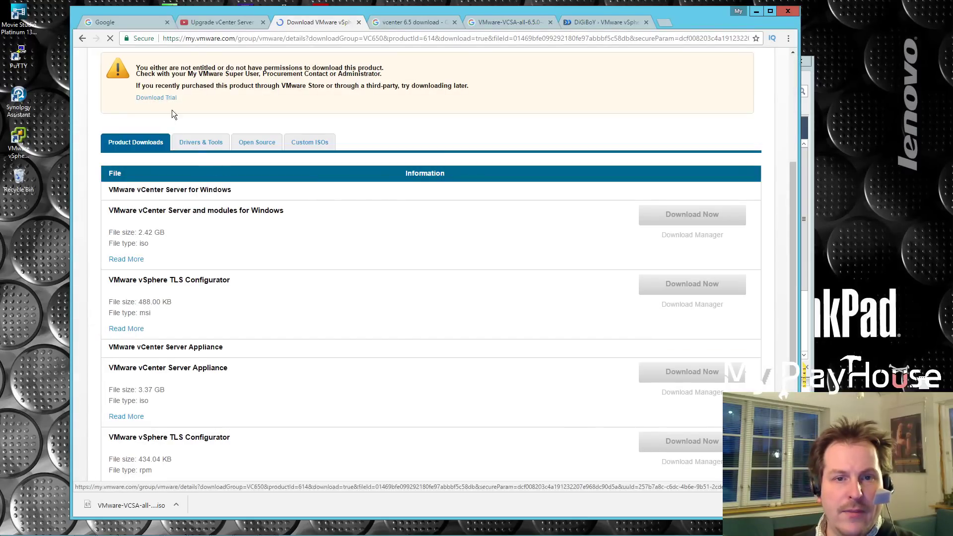
Highlight the not-entitled download warning, then go back to the 'vcenter 6.5 download' results.
{"action": "scroll", "coordinate": [348, 115], "scroll_direction": "up", "scroll_amount": 1}
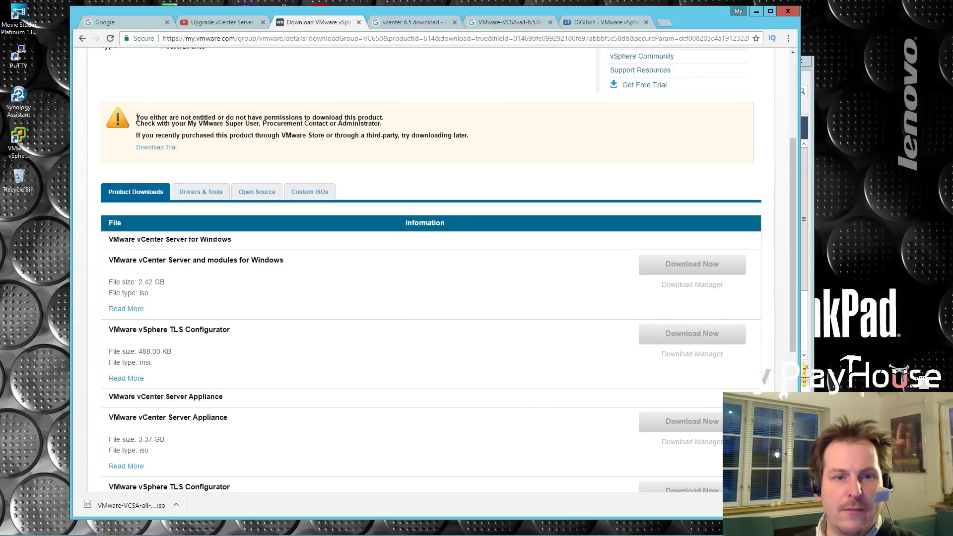
{"action": "left_click_drag", "start_coordinate": [136, 118], "coordinate": [392, 119]}
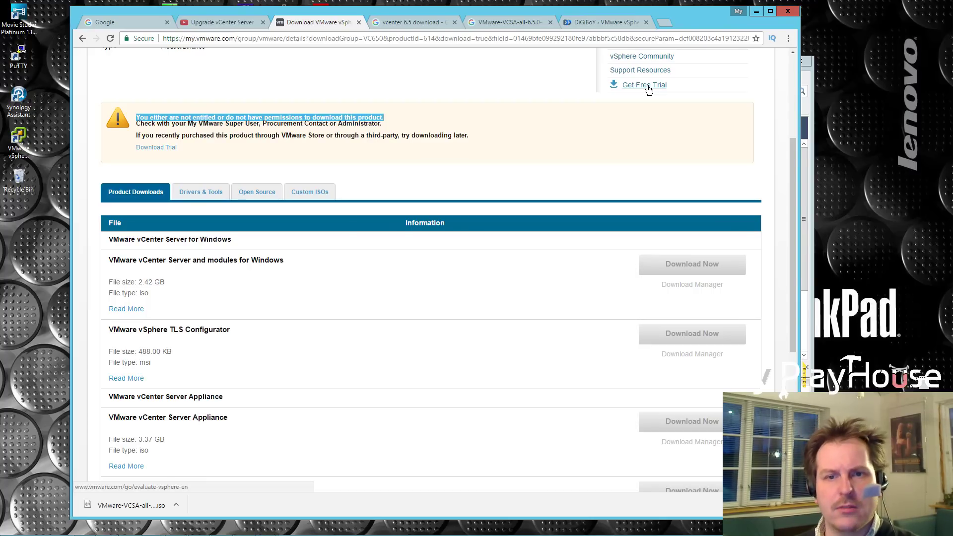
{"action": "scroll", "coordinate": [648, 87], "scroll_direction": "up", "scroll_amount": 2}
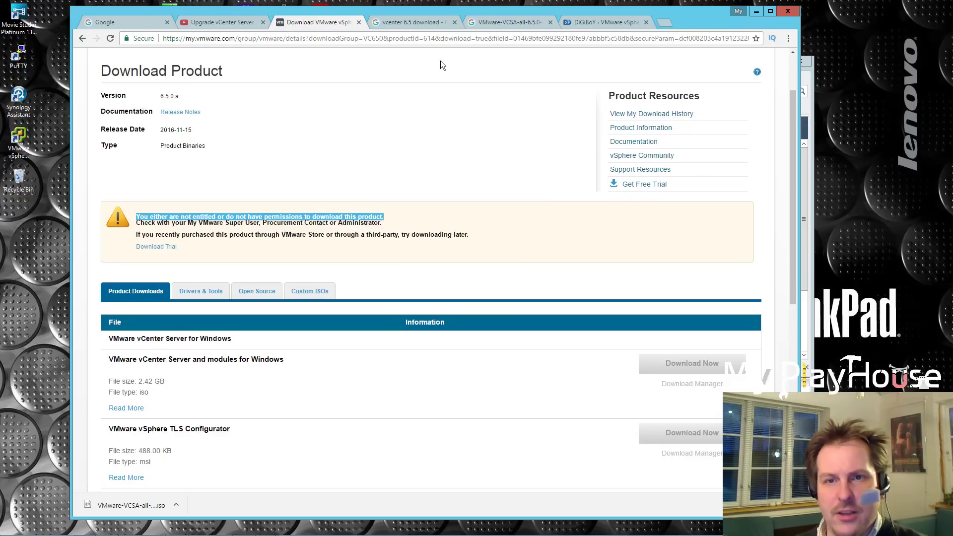
{"action": "left_click", "coordinate": [406, 24]}
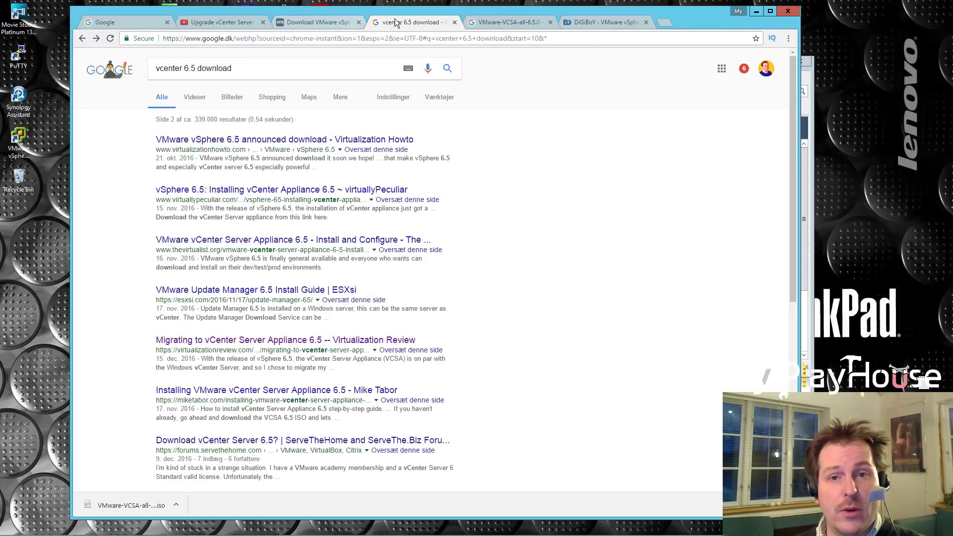
Close the old results, check the VMware-VCSA-all-6.5.0-4602587.iso query, and switch to the DiGiBoY page.
{"action": "left_click", "coordinate": [455, 23]}
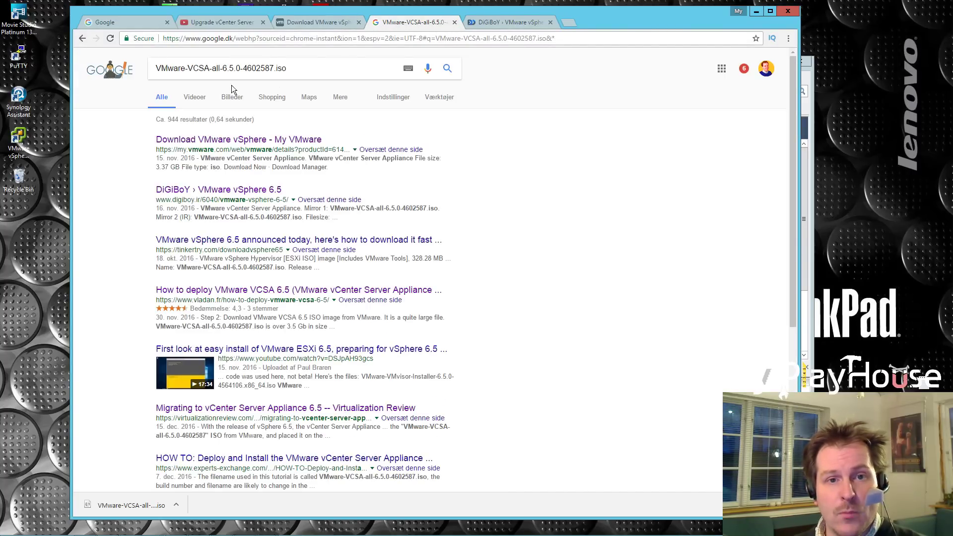
{"action": "left_click_drag", "start_coordinate": [291, 68], "coordinate": [155, 68]}
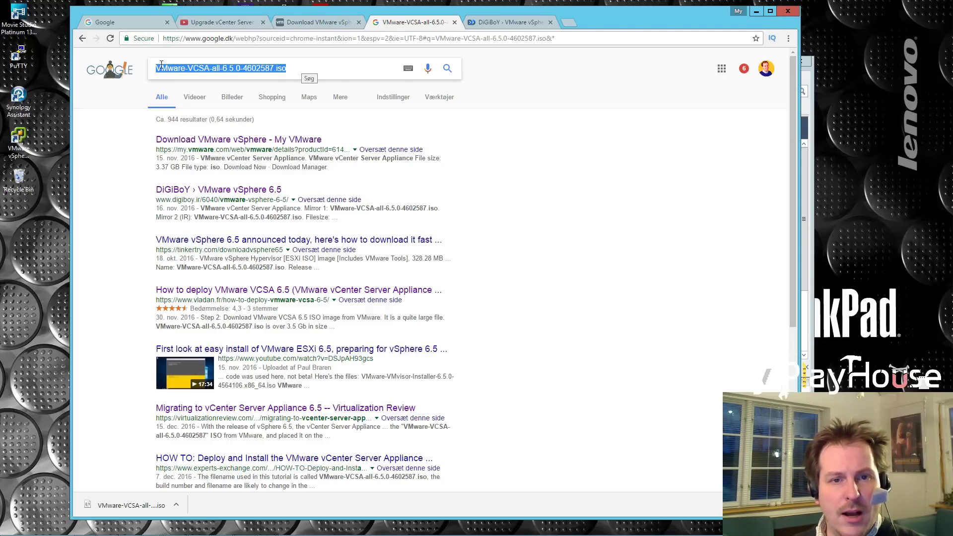
{"action": "left_click", "coordinate": [292, 69]}
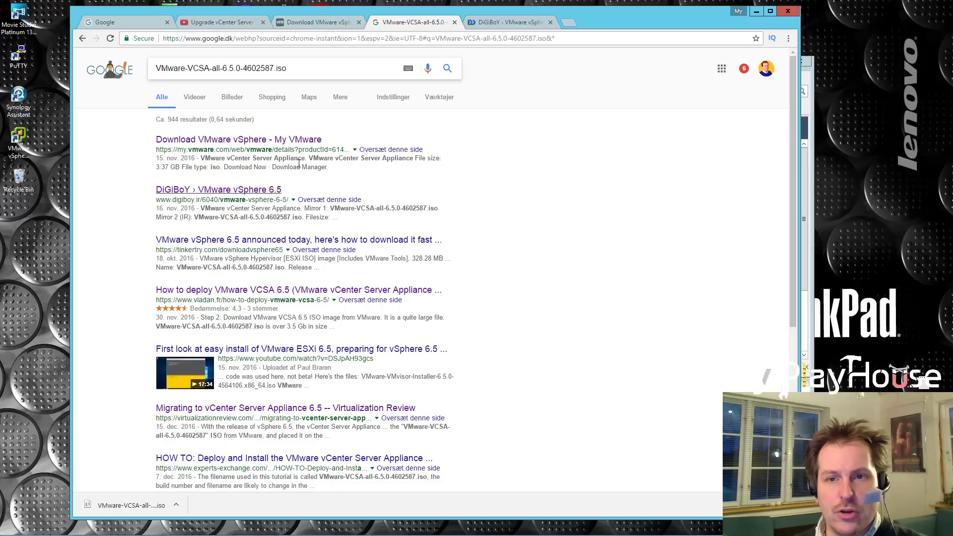
{"action": "left_click", "coordinate": [496, 22]}
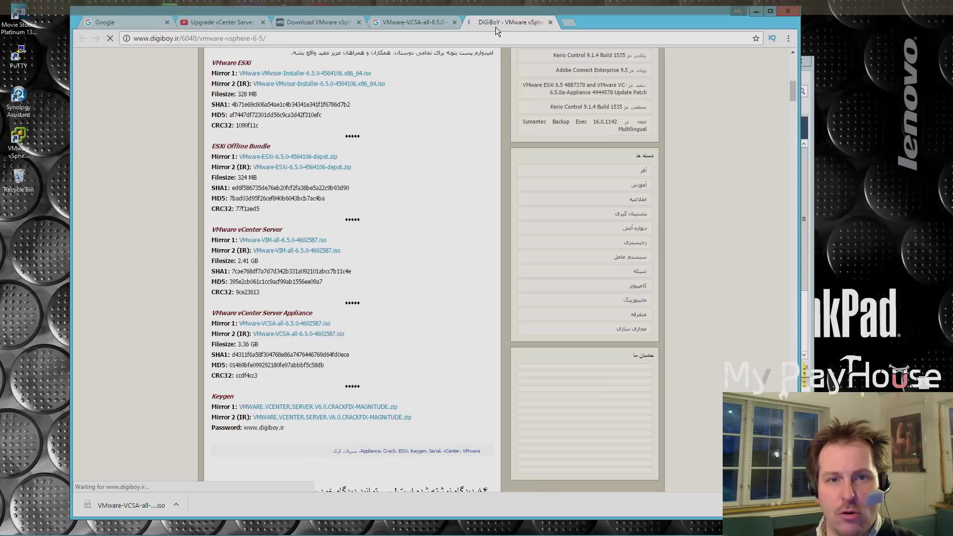
Scroll to the vCenter Server Appliance section and highlight its 3.36 GB Mirror 1 links.
{"action": "scroll", "coordinate": [361, 111], "scroll_direction": "up", "scroll_amount": 4}
{"action": "scroll", "coordinate": [360, 111], "scroll_direction": "up", "scroll_amount": 5}
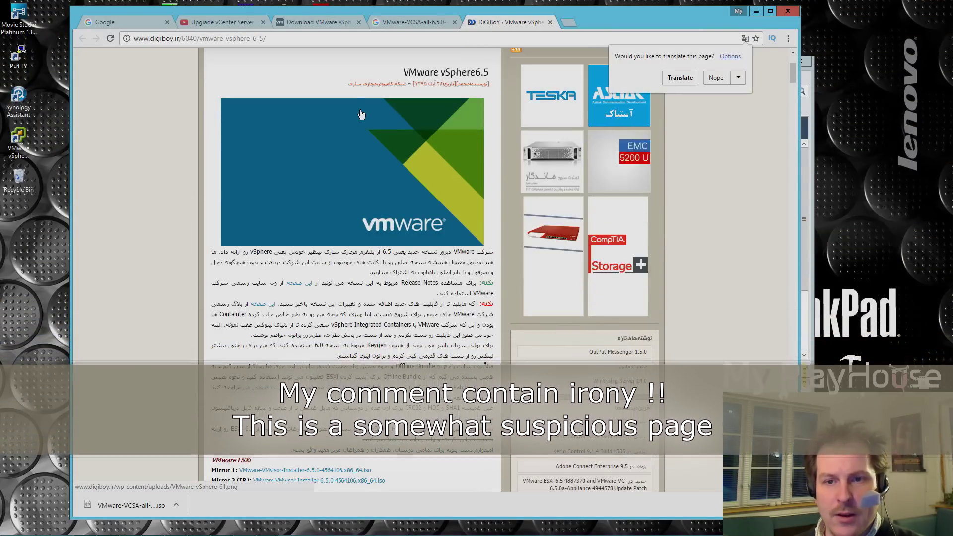
{"action": "scroll", "coordinate": [353, 138], "scroll_direction": "down", "scroll_amount": 1}
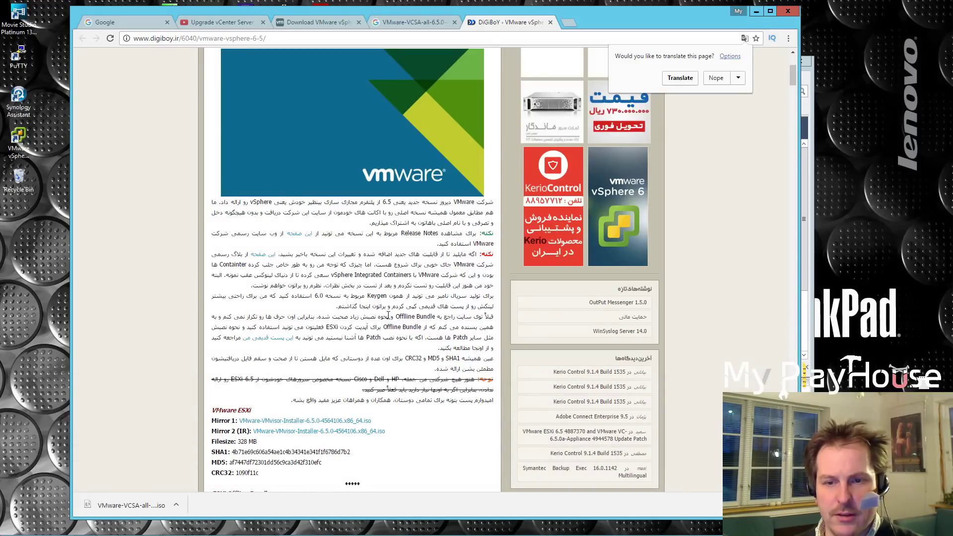
{"action": "scroll", "coordinate": [326, 327], "scroll_direction": "down", "scroll_amount": 4}
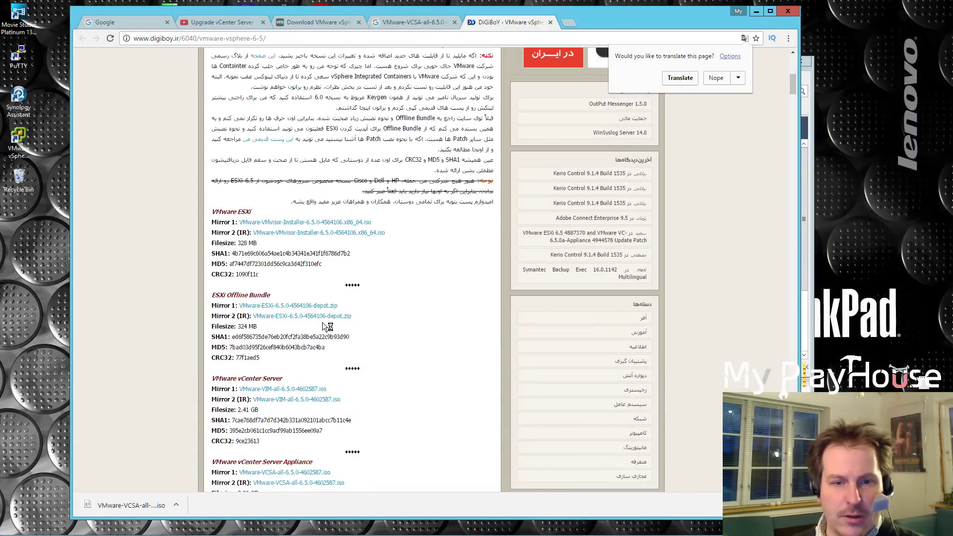
{"action": "scroll", "coordinate": [325, 326], "scroll_direction": "down", "scroll_amount": 2}
{"action": "scroll", "coordinate": [328, 293], "scroll_direction": "down", "scroll_amount": 1}
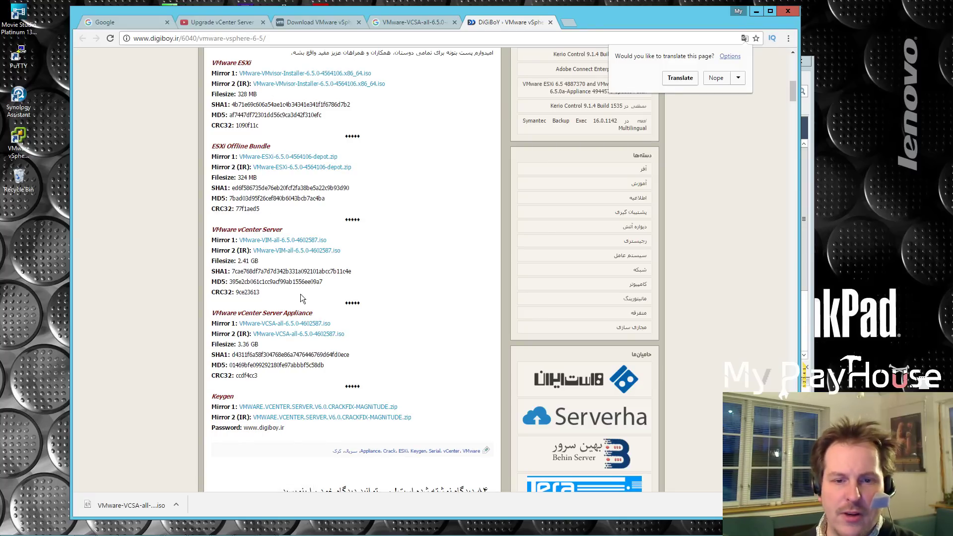
{"action": "left_click_drag", "start_coordinate": [241, 241], "coordinate": [362, 241]}
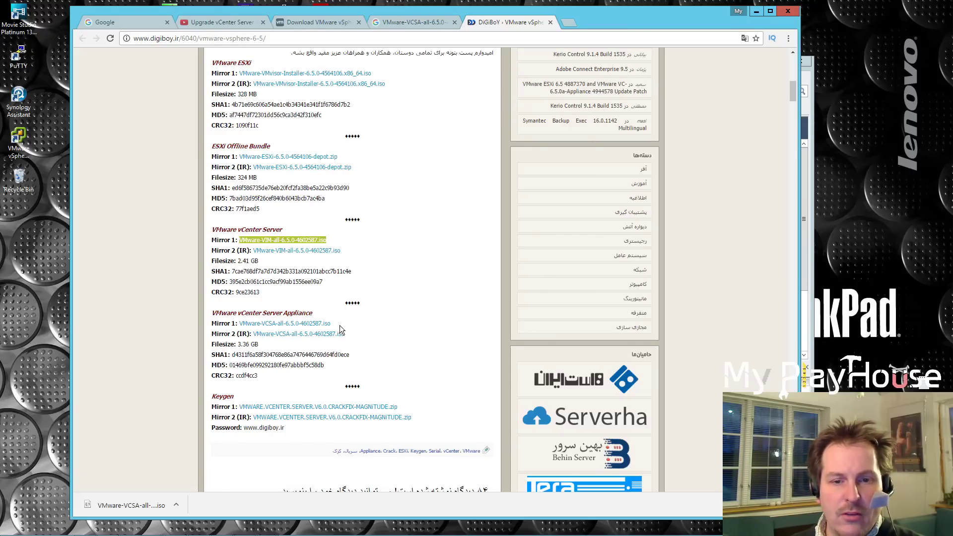
{"action": "left_click_drag", "start_coordinate": [338, 323], "coordinate": [239, 322]}
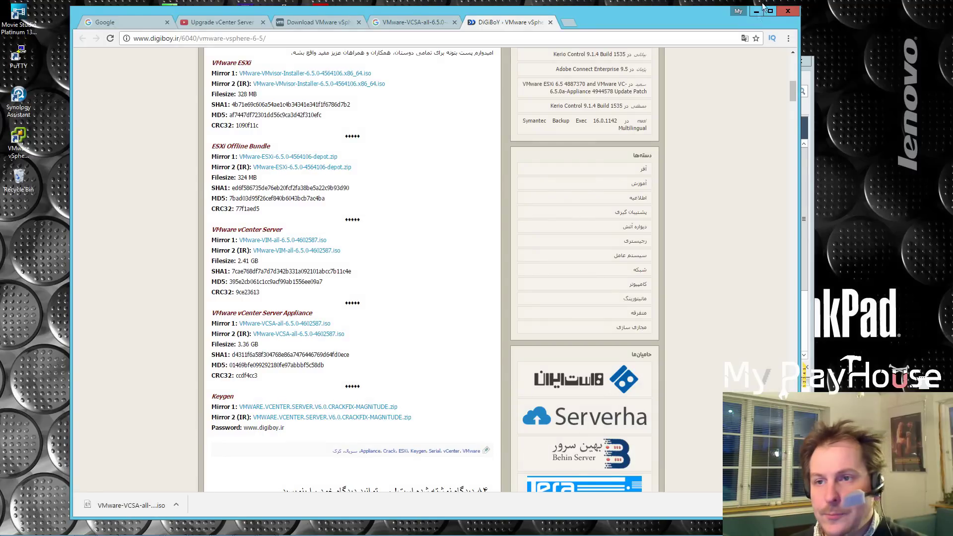
Back in vSphere Client, retry the login and dismiss the evaluation license notice.
{"action": "left_click", "coordinate": [756, 11]}
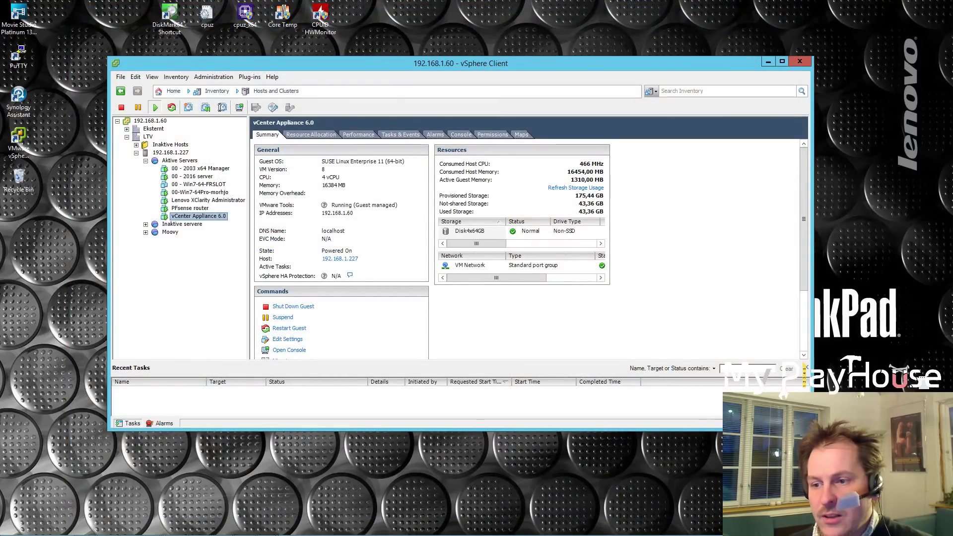
{"action": "left_click_drag", "start_coordinate": [354, 532], "coordinate": [254, 240]}
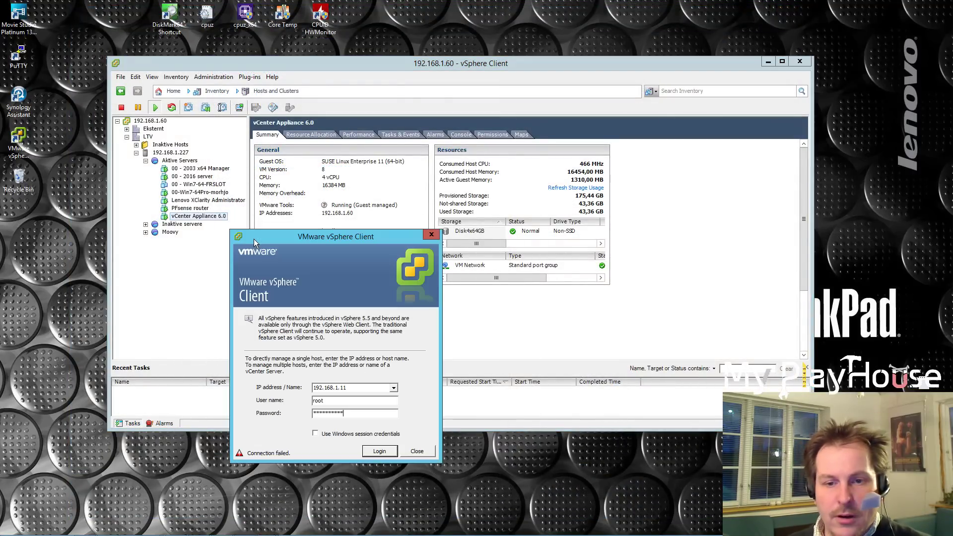
{"action": "left_click", "coordinate": [377, 450]}
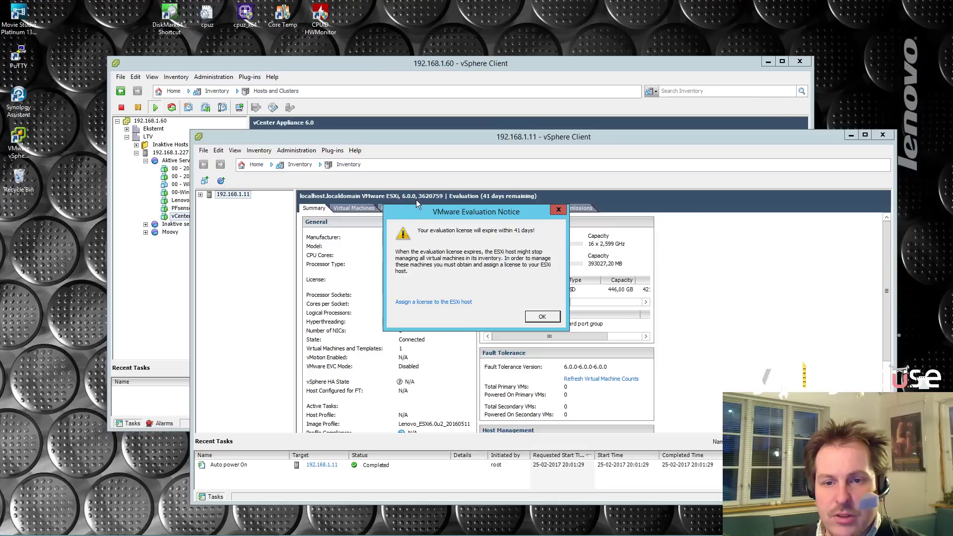
{"action": "left_click", "coordinate": [557, 211]}
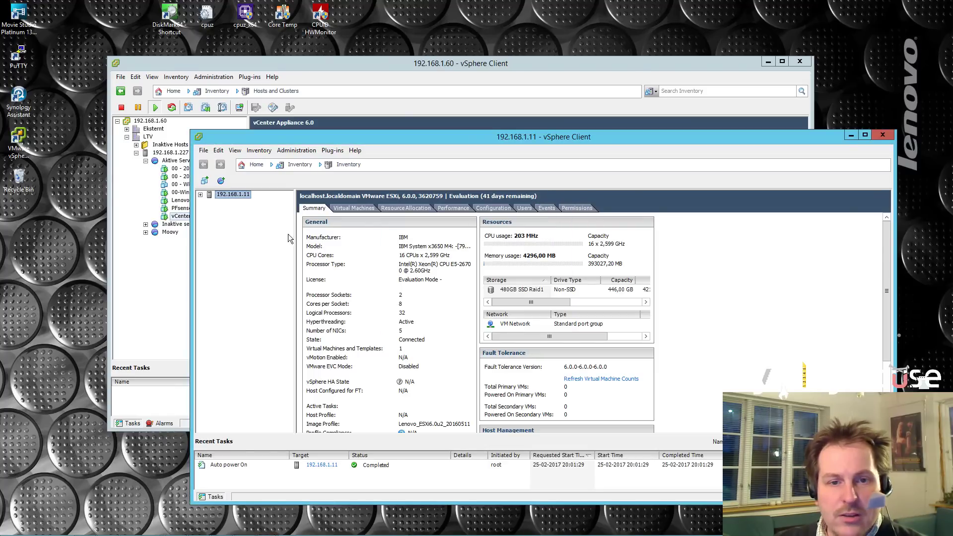
Expand host 192.168.1.11, minimize the 192.168.1.60 client, and reposition the 1.11 window.
{"action": "left_click", "coordinate": [200, 195]}
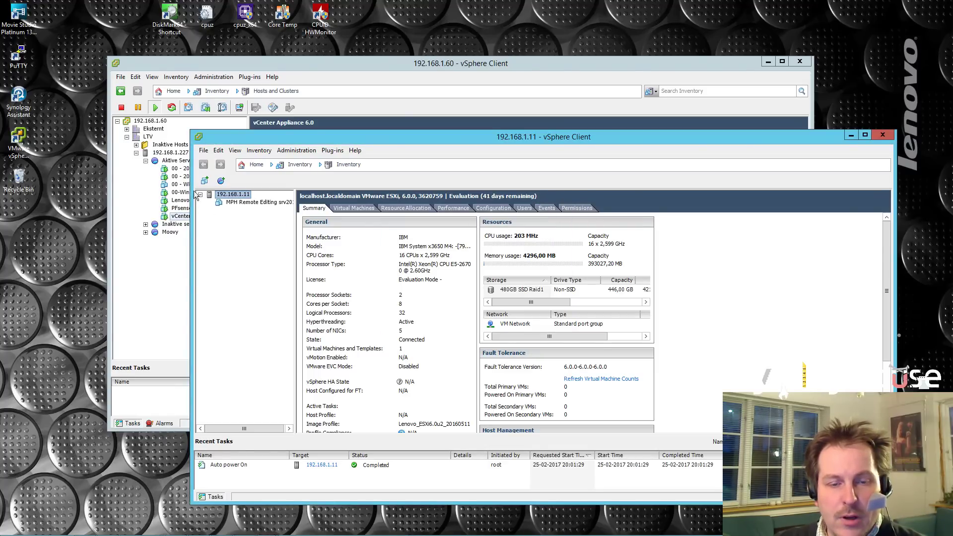
{"action": "mouse_move", "coordinate": [300, 223]}
{"action": "left_mouse_down"}
{"action": "mouse_move", "coordinate": [331, 225]}
{"action": "mouse_move", "coordinate": [313, 229]}
{"action": "left_mouse_up"}
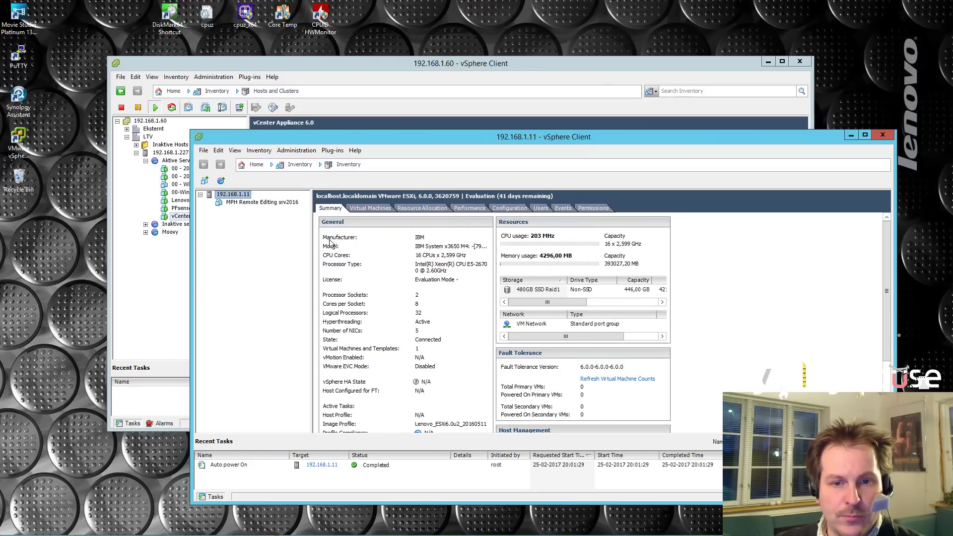
{"action": "left_click", "coordinate": [768, 61]}
{"action": "left_click_drag", "start_coordinate": [709, 136], "coordinate": [753, 17]}
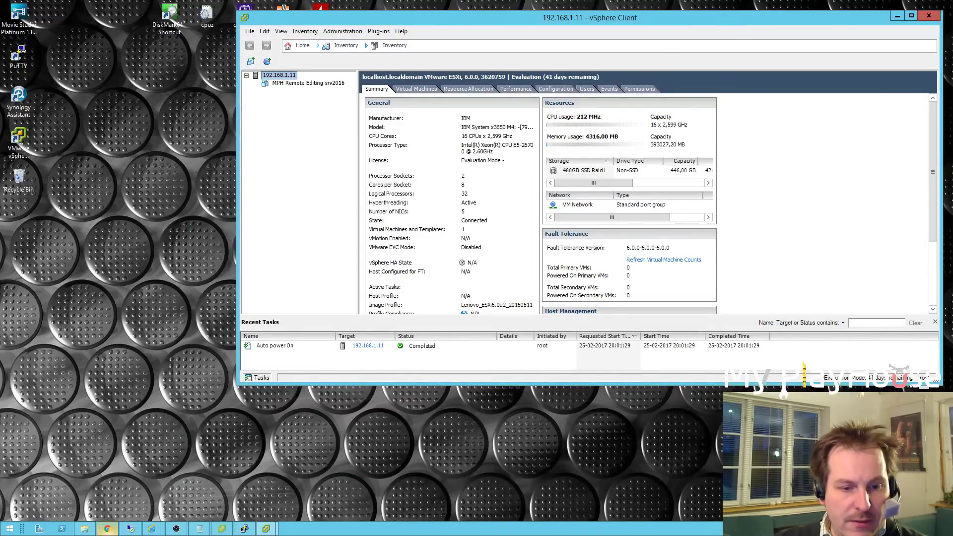
Mount the VMware-VCSA-all-6.5.0-4602587 ISO from the Downloads folder.
{"action": "left_click", "coordinate": [201, 529]}
{"action": "left_click", "coordinate": [281, 133]}
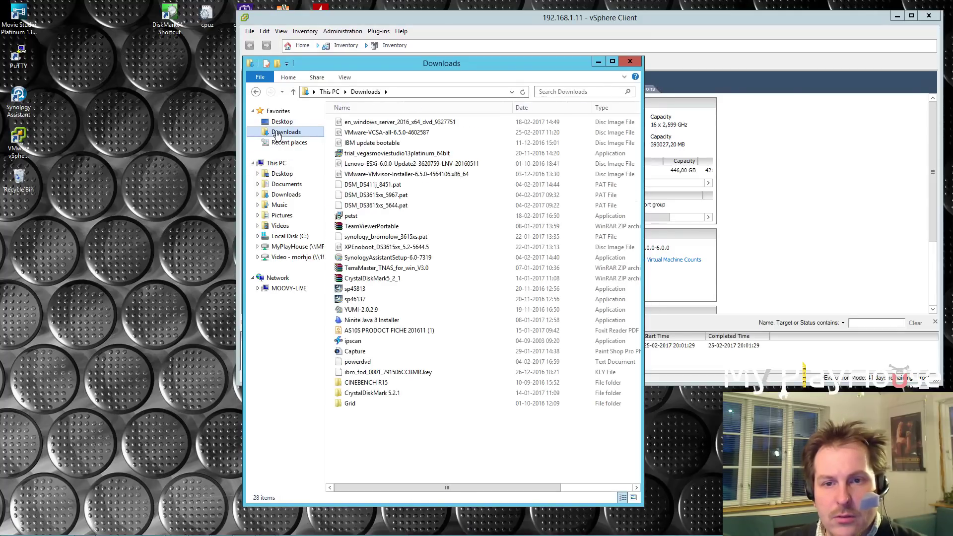
{"action": "left_click", "coordinate": [384, 137]}
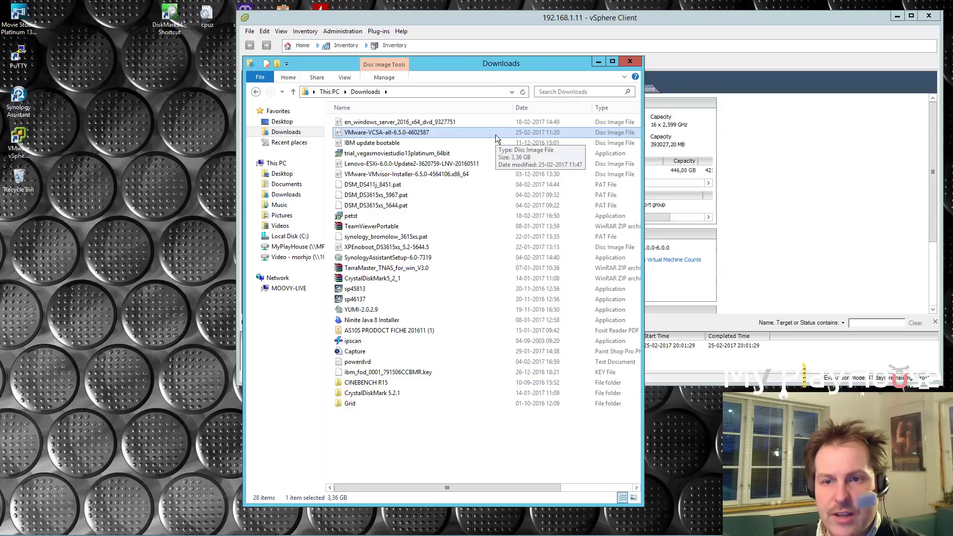
{"action": "right_click", "coordinate": [377, 135]}
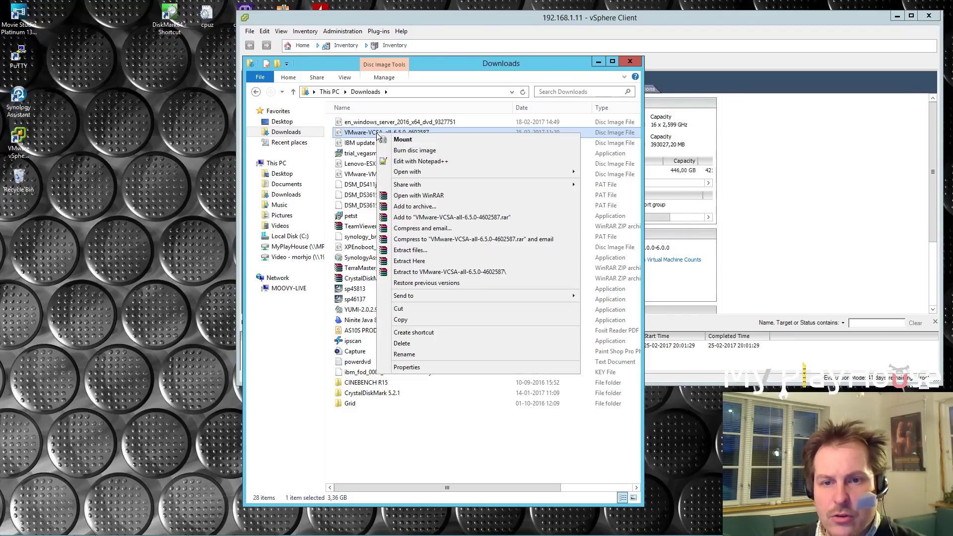
{"action": "left_click", "coordinate": [403, 140]}
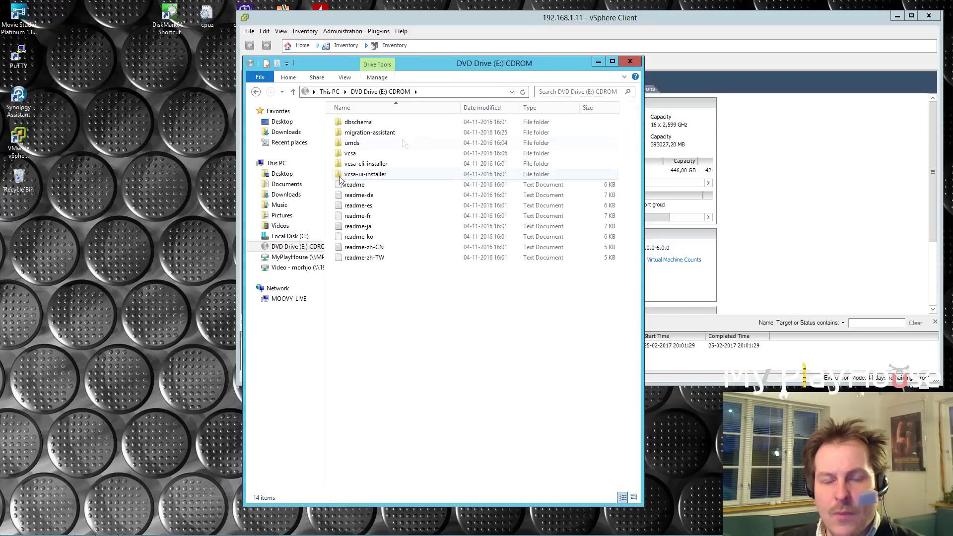
Browse into vcsa-ui-installer\win32 on the mounted DVD drive (E:).
{"action": "left_click_drag", "start_coordinate": [480, 60], "coordinate": [380, 63]}
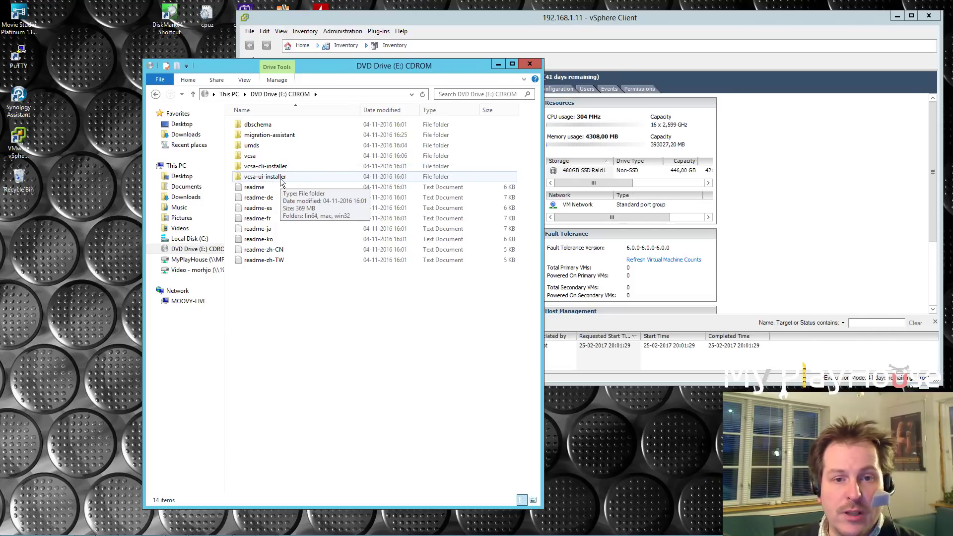
{"action": "double_click", "coordinate": [261, 177]}
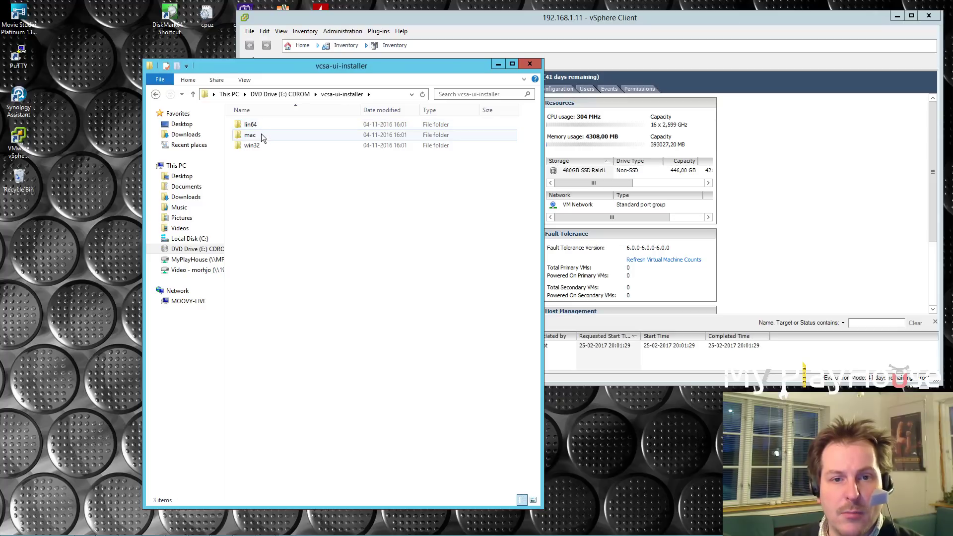
{"action": "double_click", "coordinate": [253, 147]}
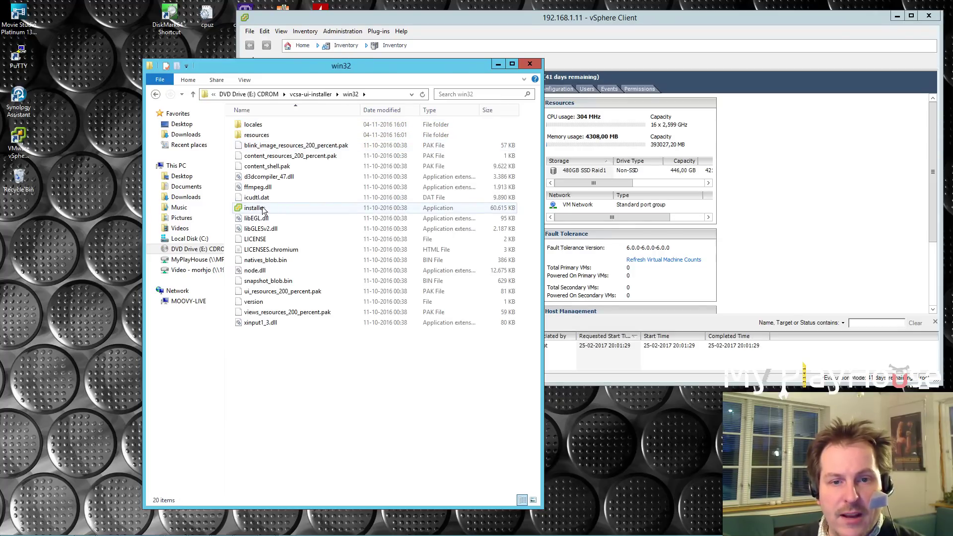
Run installer.exe from win32, minimize Explorer, and move the installer window into place.
{"action": "left_click", "coordinate": [254, 209]}
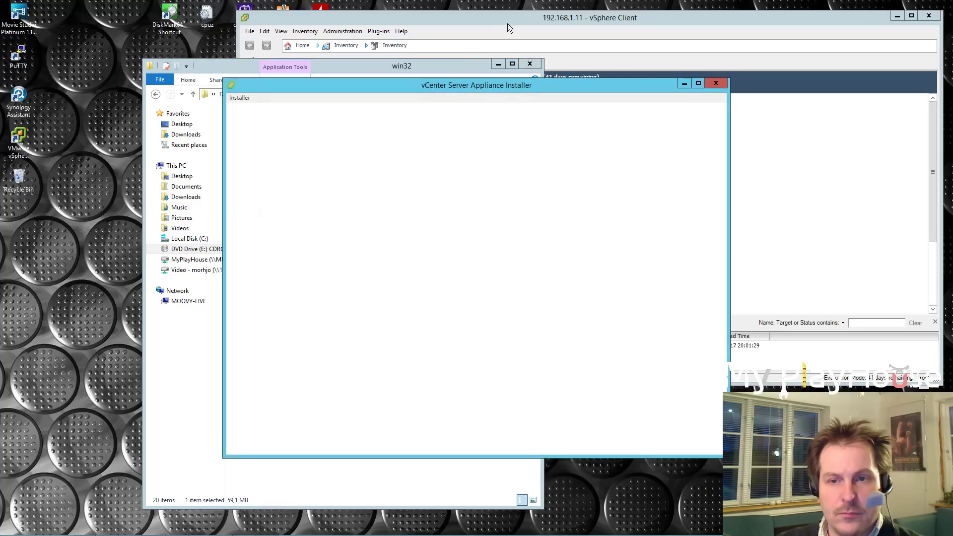
{"action": "left_click", "coordinate": [497, 64]}
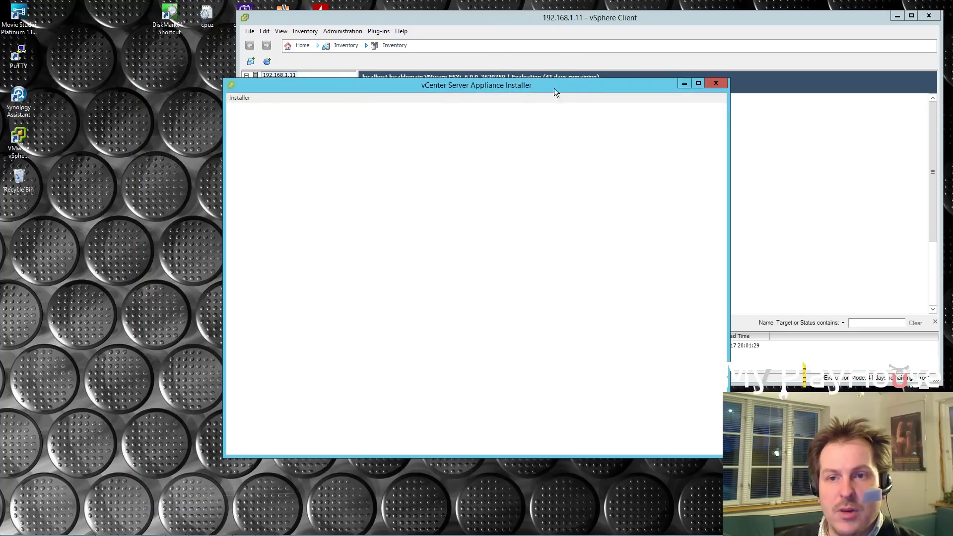
{"action": "left_click_drag", "start_coordinate": [565, 89], "coordinate": [466, 79]}
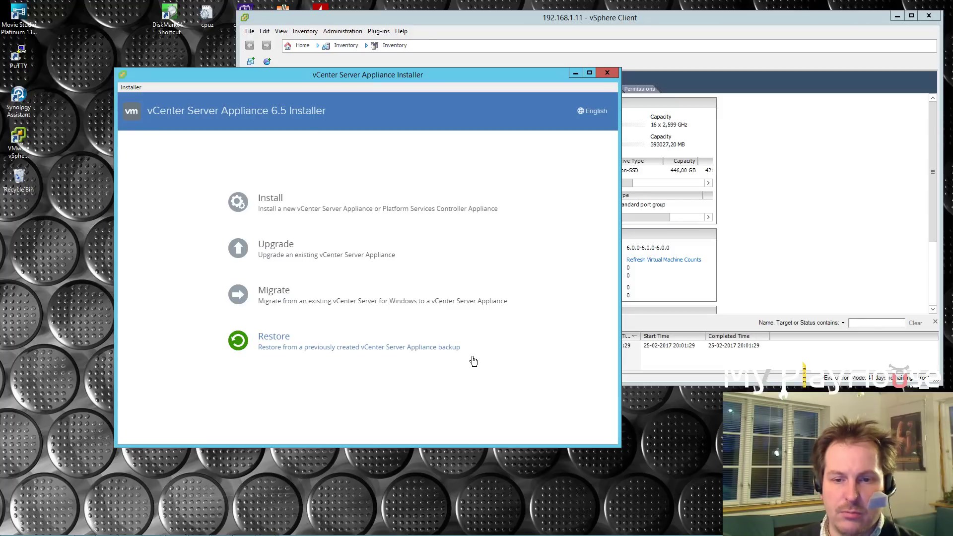
Start Install, accept the EULA, and keep 'vCenter Server with an Embedded Platform Services Controller'.
{"action": "left_click", "coordinate": [266, 201]}
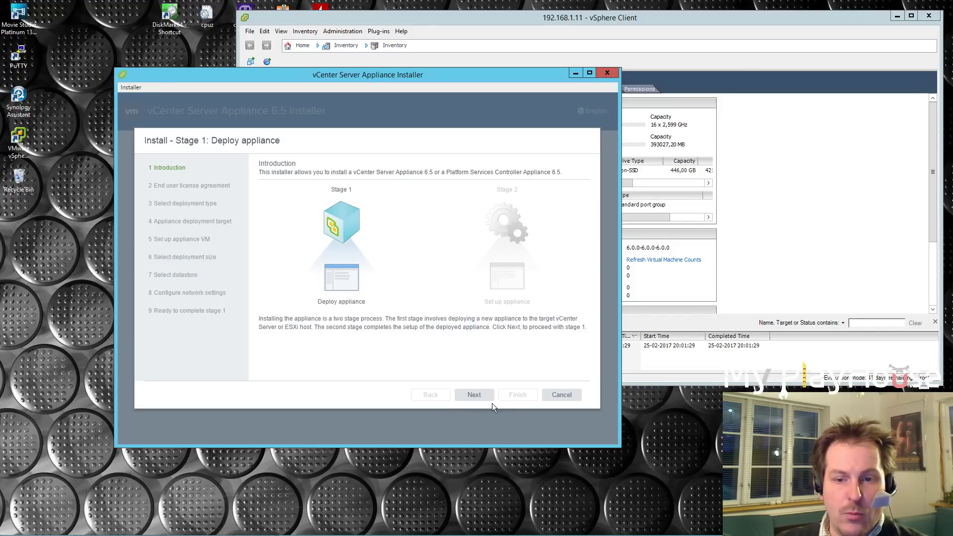
{"action": "left_click", "coordinate": [488, 398]}
{"action": "left_click", "coordinate": [261, 343]}
{"action": "left_click", "coordinate": [474, 395]}
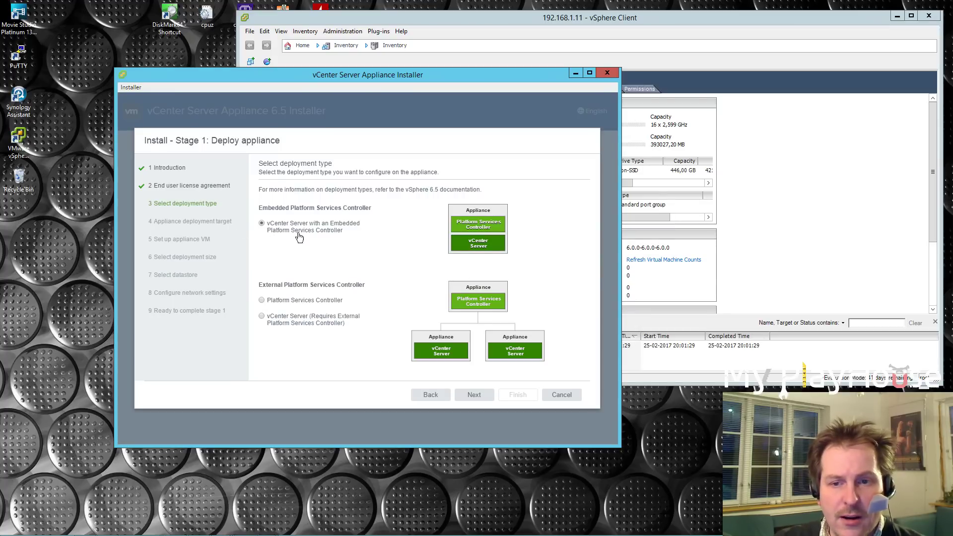
{"action": "left_click", "coordinate": [474, 398]}
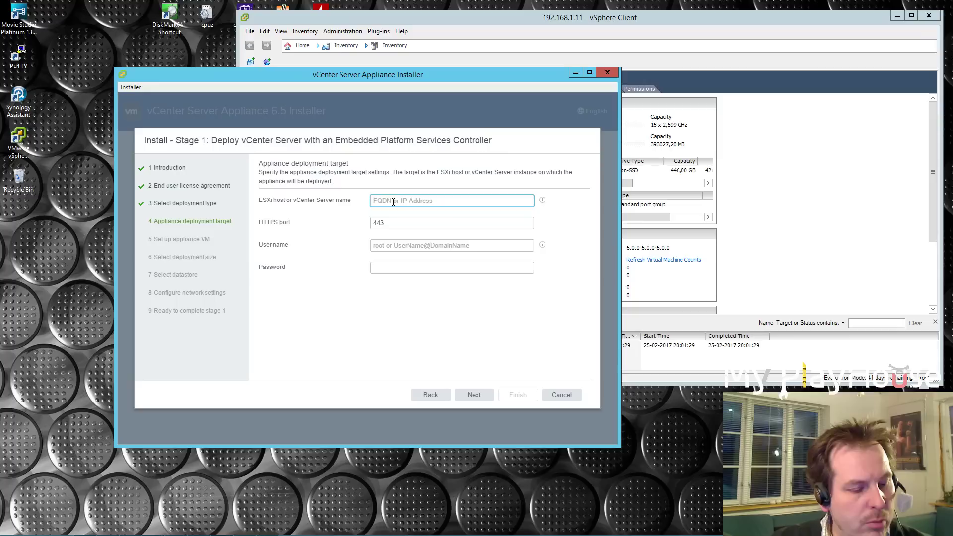
Target ESXi host 192.168.1.11 as user root with its password, and accept the certificate.
{"action": "type", "text": "192"}
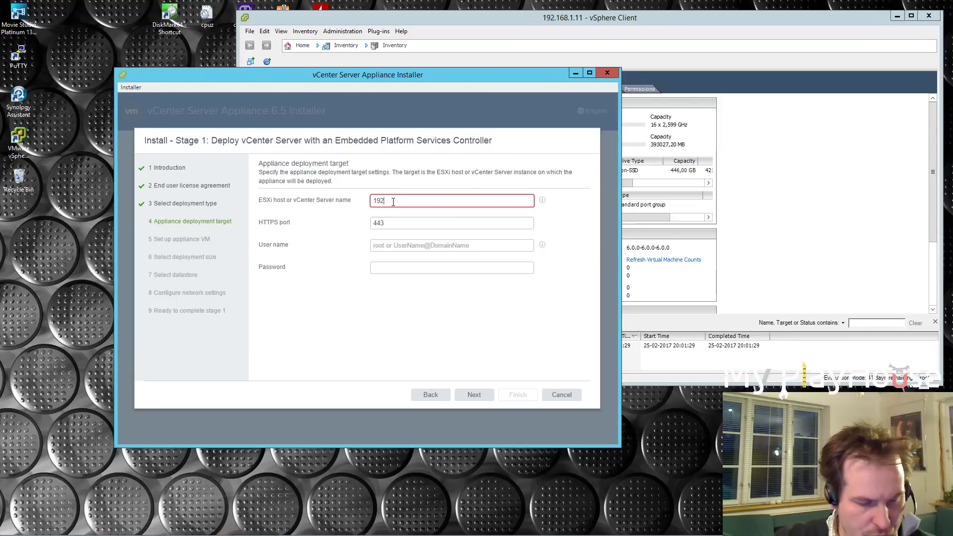
{"action": "type", "text": ".168.1.11"}
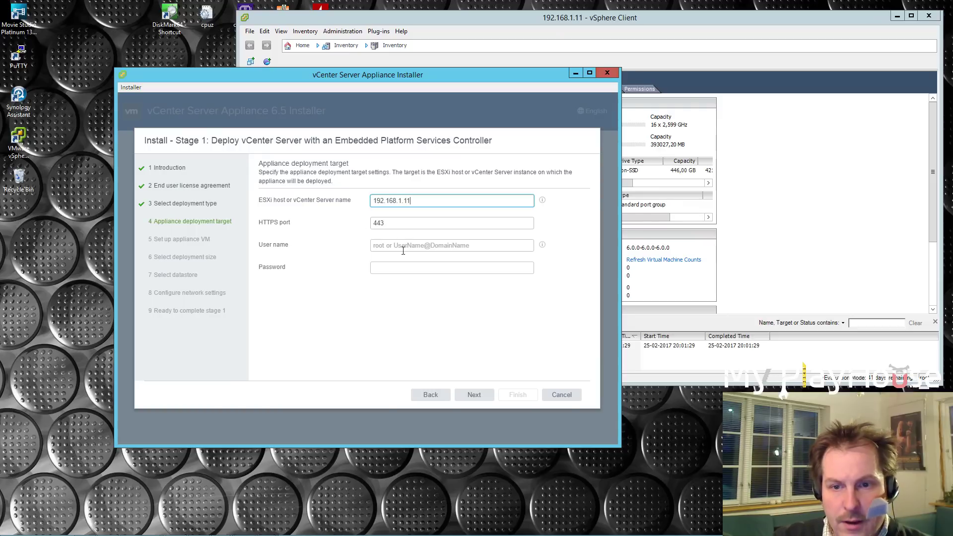
{"action": "left_click", "coordinate": [385, 246]}
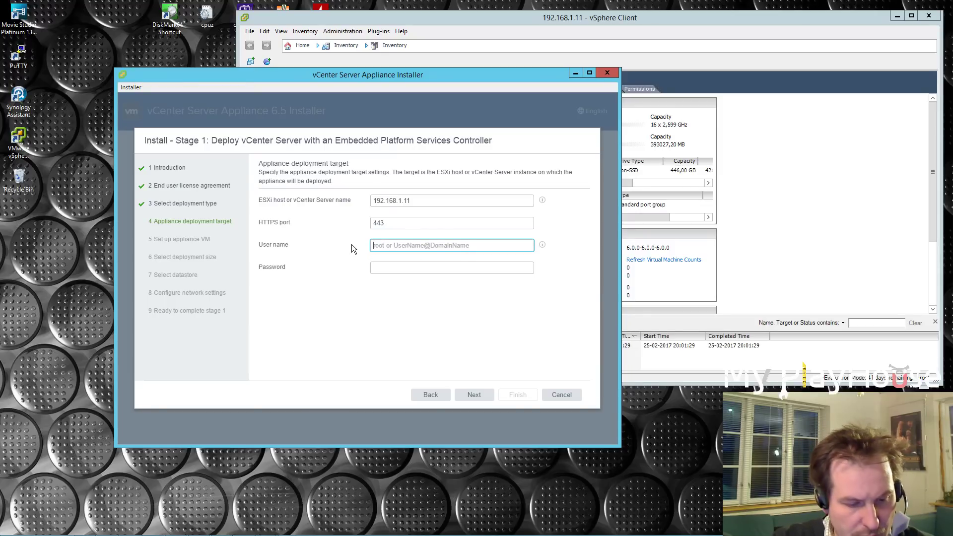
{"action": "type", "text": "root"}
{"action": "left_click", "coordinate": [400, 270]}
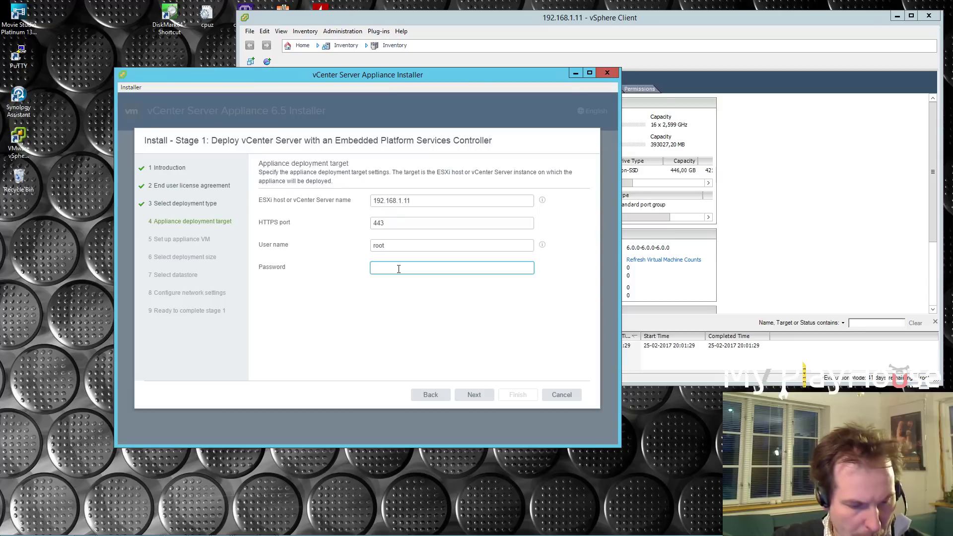
{"action": "type", "text": "************"}
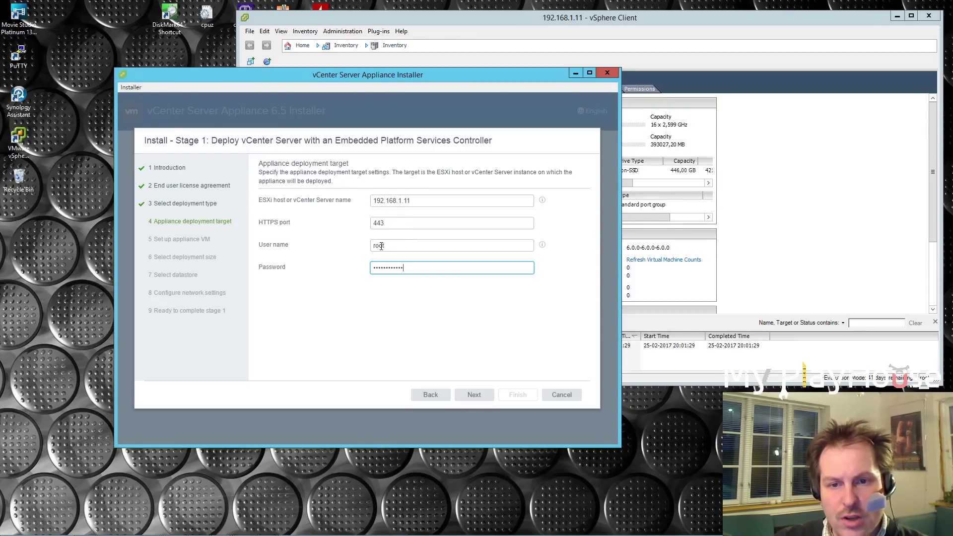
{"action": "left_click_drag", "start_coordinate": [393, 249], "coordinate": [375, 250]}
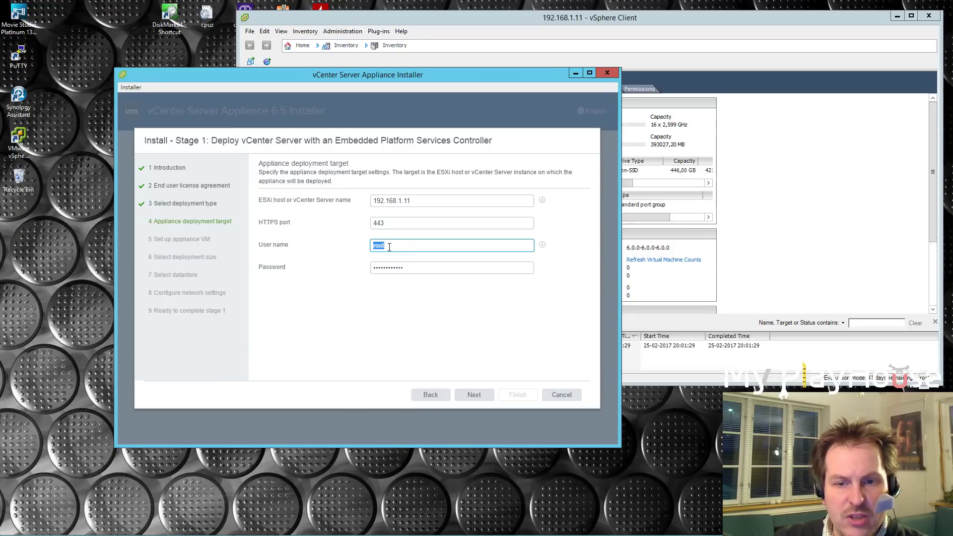
{"action": "left_click", "coordinate": [473, 396]}
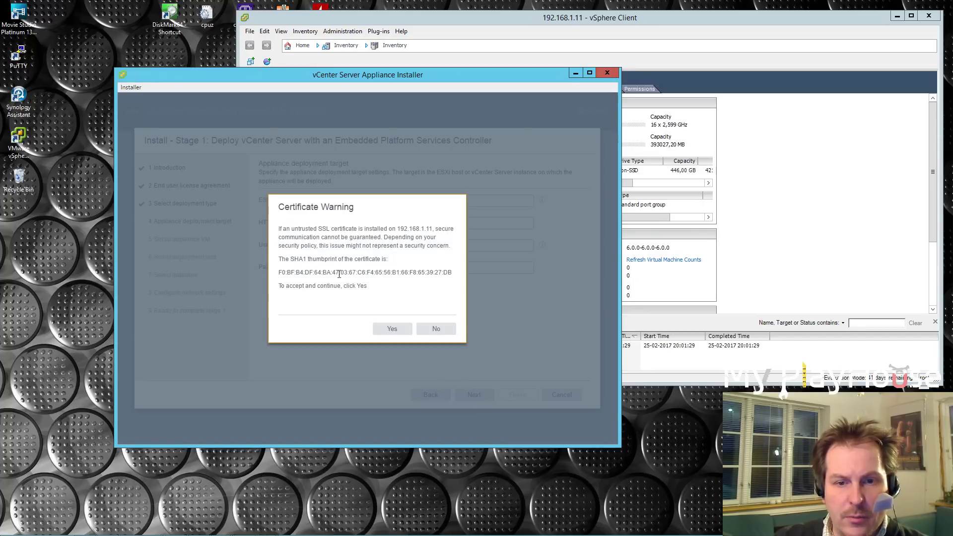
{"action": "left_click", "coordinate": [397, 330]}
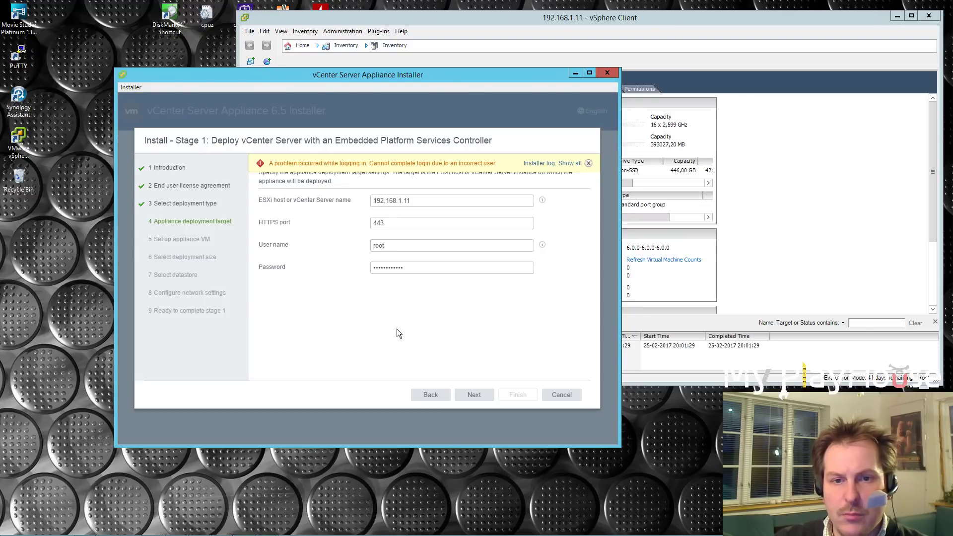
Replace the rejected password with the correct one, resubmit, and accept the certificate again.
{"action": "left_click", "coordinate": [415, 267]}
{"action": "left_click_drag", "start_coordinate": [415, 267], "coordinate": [362, 264]}
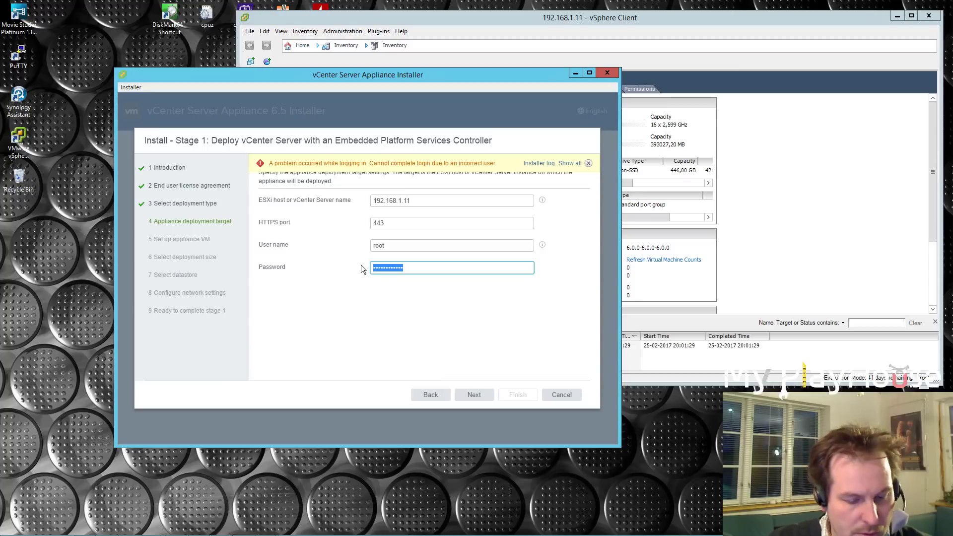
{"action": "type", "text": "••••"}
{"action": "left_click", "coordinate": [472, 396]}
{"action": "left_click", "coordinate": [387, 325]}
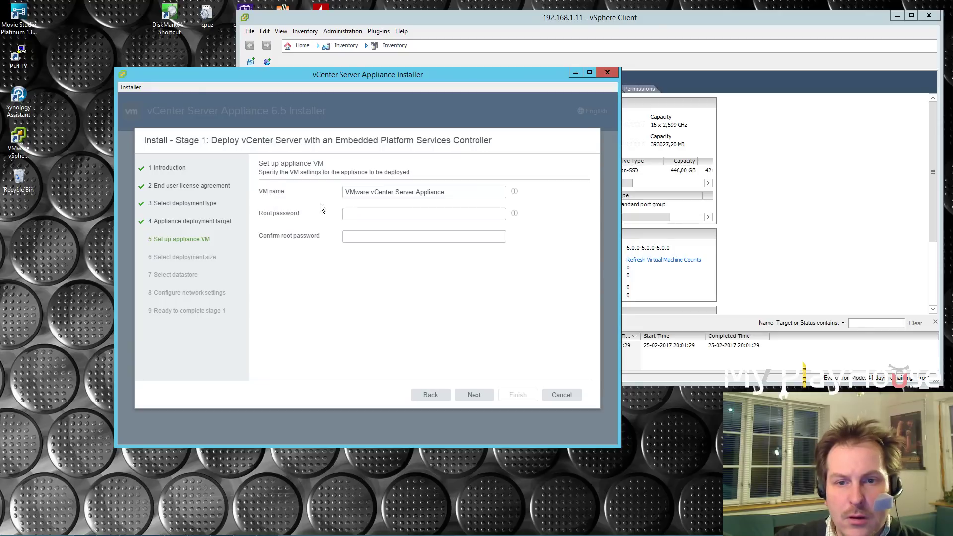
Rearrange the installer and 192.168.1.60 client windows, then hide the client window.
{"action": "left_click_drag", "start_coordinate": [284, 75], "coordinate": [587, 128]}
{"action": "left_click", "coordinate": [218, 528]}
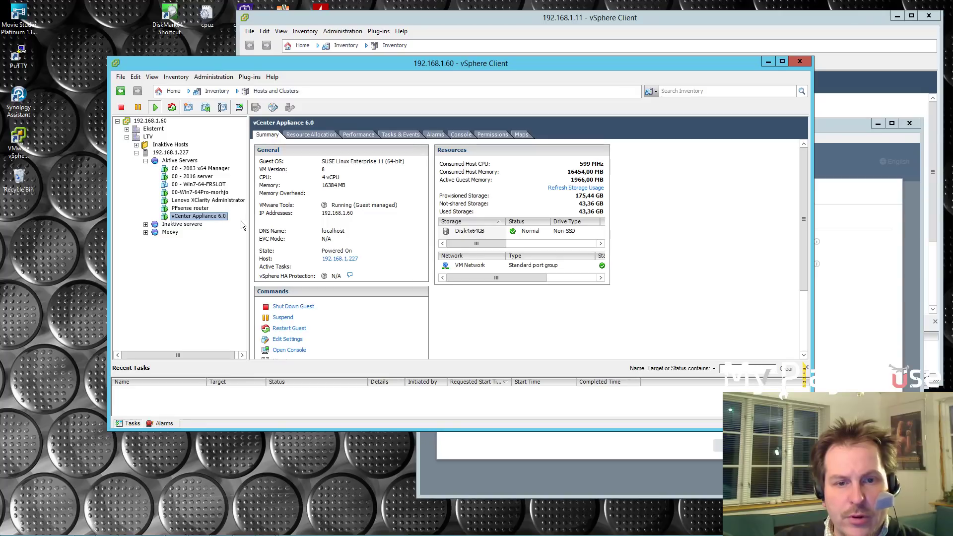
{"action": "left_click_drag", "start_coordinate": [633, 66], "coordinate": [584, 273]}
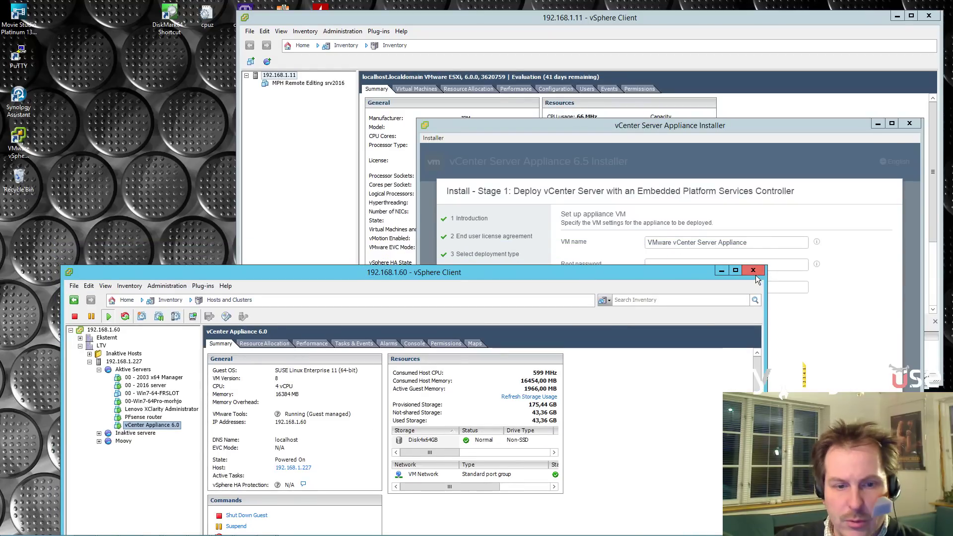
{"action": "left_click", "coordinate": [721, 270]}
Rename the appliance VM to 'vCenter Appliance 6.5'.
{"action": "double_click", "coordinate": [674, 243]}
{"action": "key", "text": "BackSpace"}
{"action": "double_click", "coordinate": [673, 243]}
{"action": "key", "text": "BackSpace"}
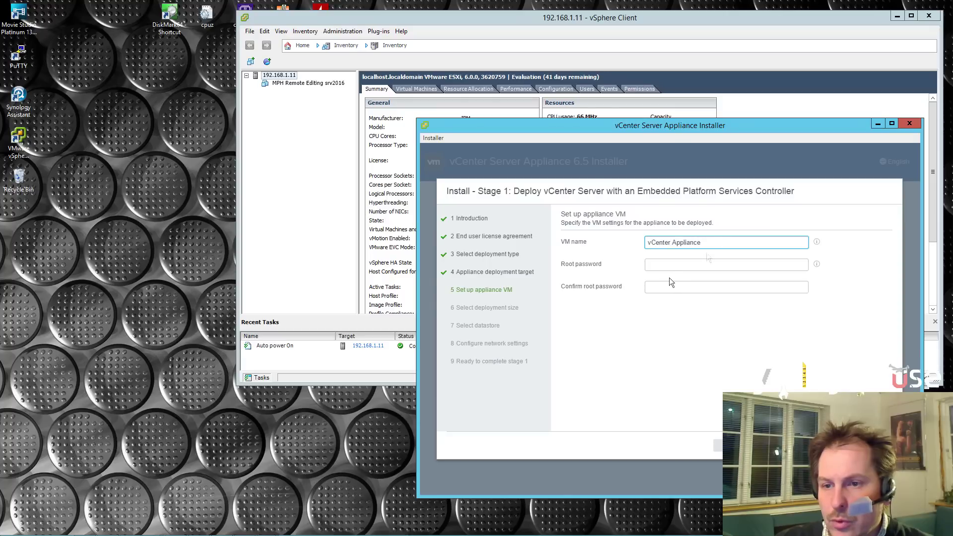
{"action": "type", "text": "6.5"}
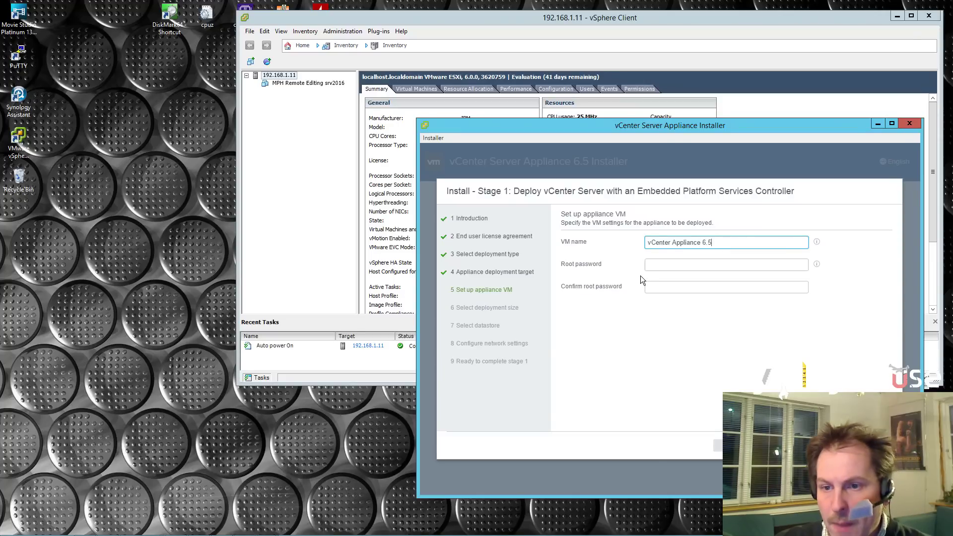
Paste the appliance root password into both password fields and submit the page.
{"action": "left_click", "coordinate": [653, 268]}
{"action": "key", "text": "ctrl+v"}
{"action": "key", "text": "Tab"}
{"action": "key", "text": "ctrl+v"}
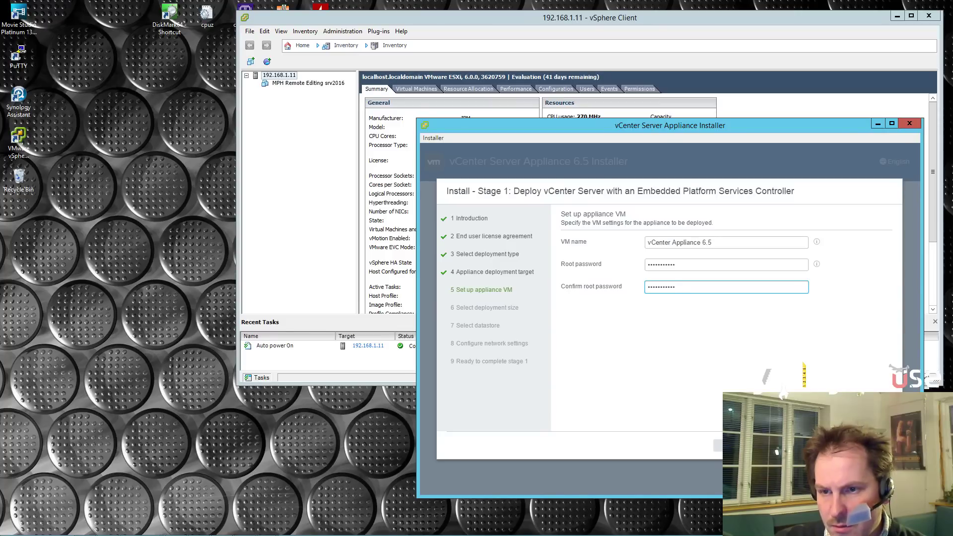
{"action": "key", "text": "Return"}
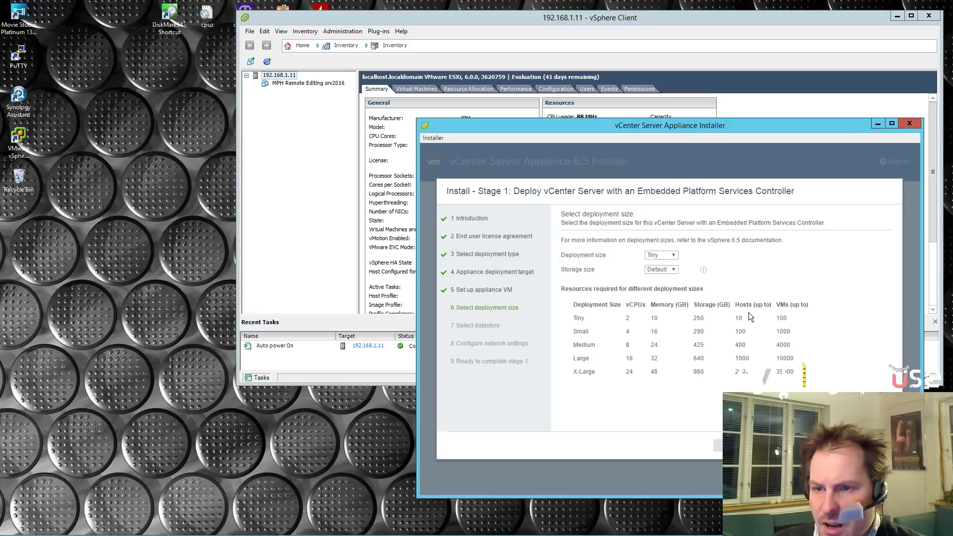
Choose the Small deployment size with Default storage size and continue to datastore selection.
{"action": "key", "text": "shift+Tab"}
{"action": "key", "text": "shift+Tab"}
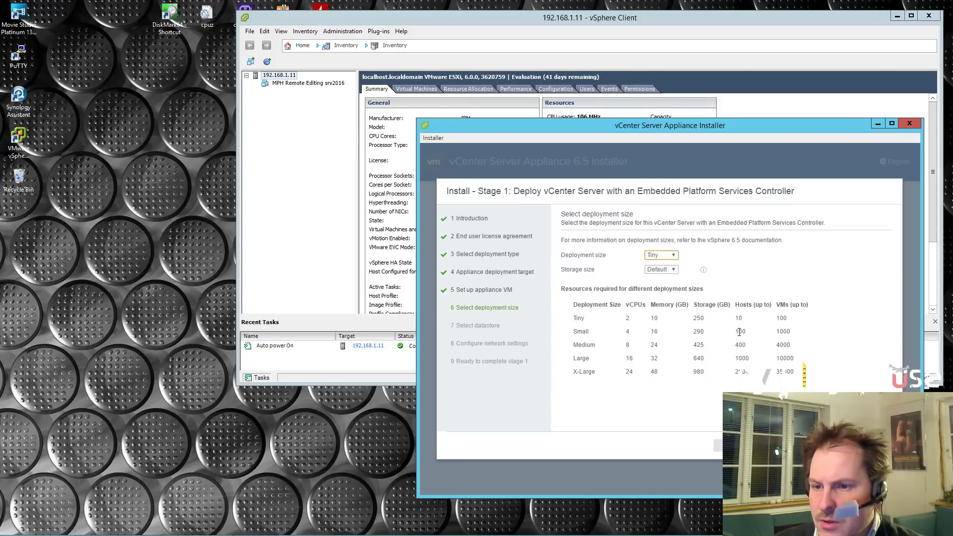
{"action": "left_click", "coordinate": [677, 256]}
{"action": "left_click", "coordinate": [664, 270]}
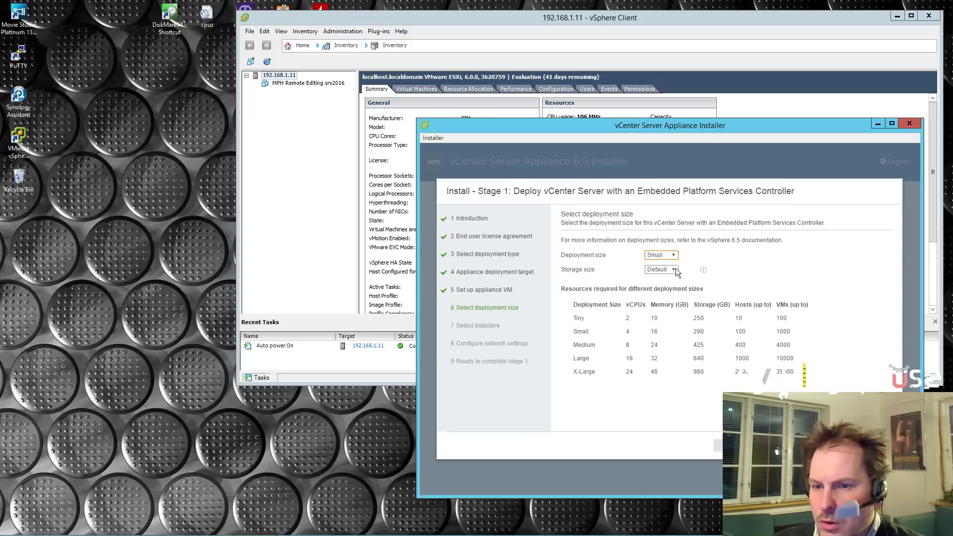
{"action": "left_click", "coordinate": [674, 270]}
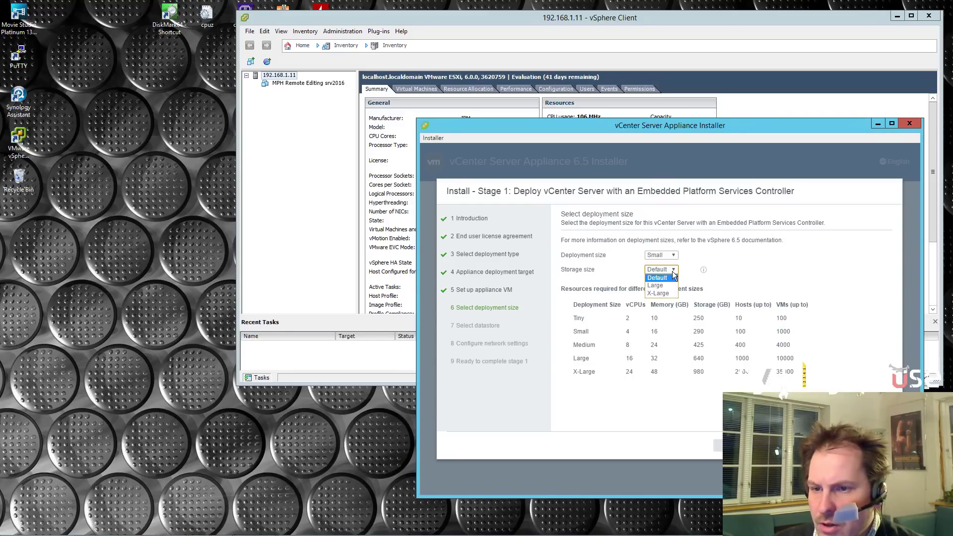
{"action": "left_click", "coordinate": [754, 269]}
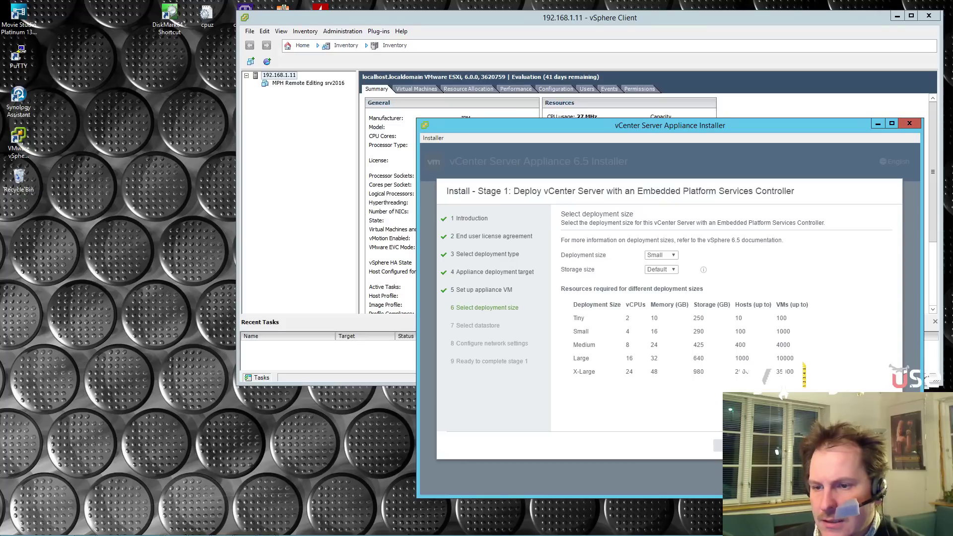
{"action": "left_click", "coordinate": [744, 446]}
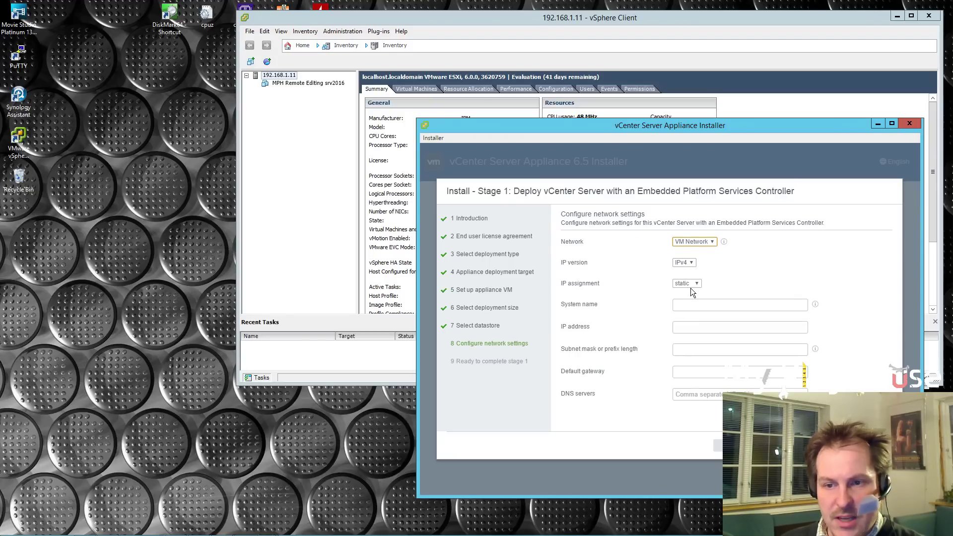
Give the appliance system name vCenter65.local, static IP 192.168.1.70 and gateway 192.168.1.1.
{"action": "left_click", "coordinate": [695, 306]}
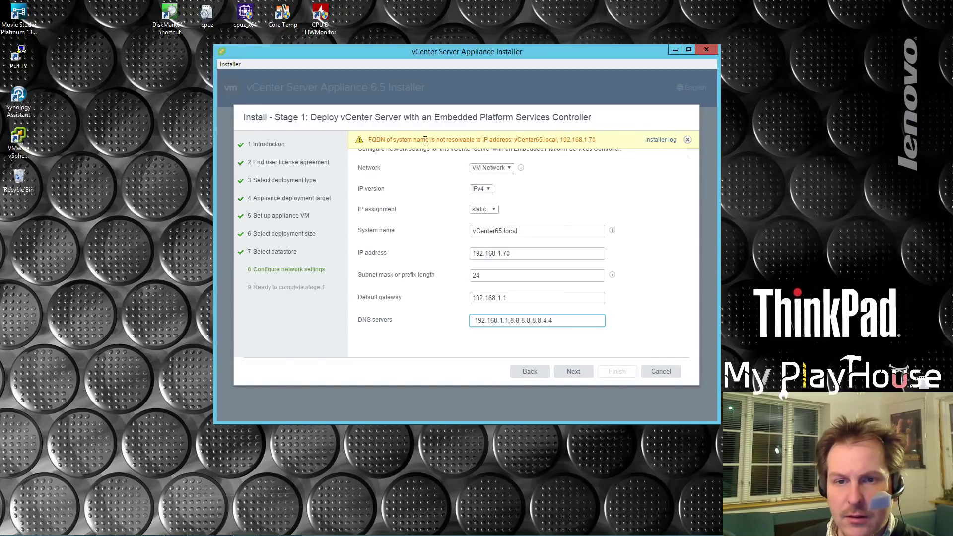
{"action": "left_click_drag", "start_coordinate": [526, 232], "coordinate": [483, 182]}
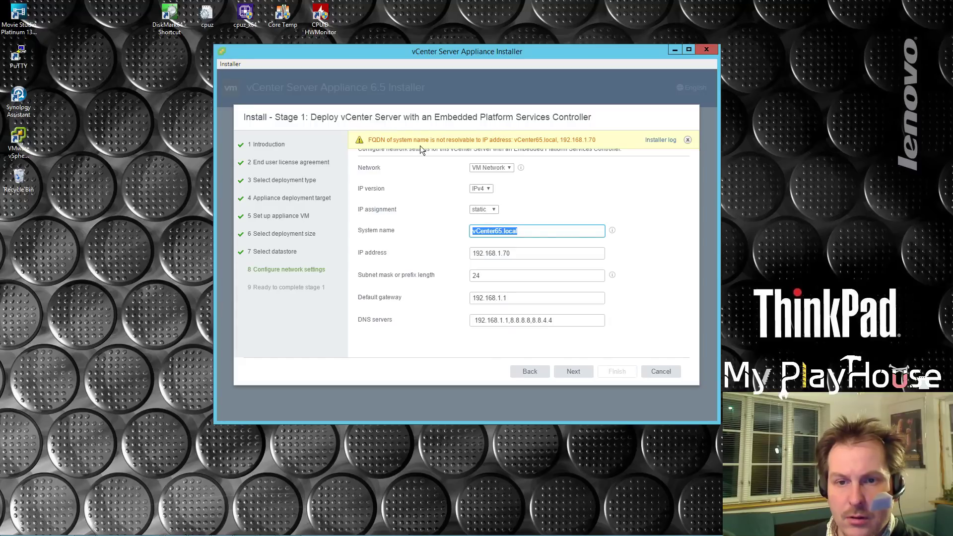
{"action": "left_click", "coordinate": [575, 373]}
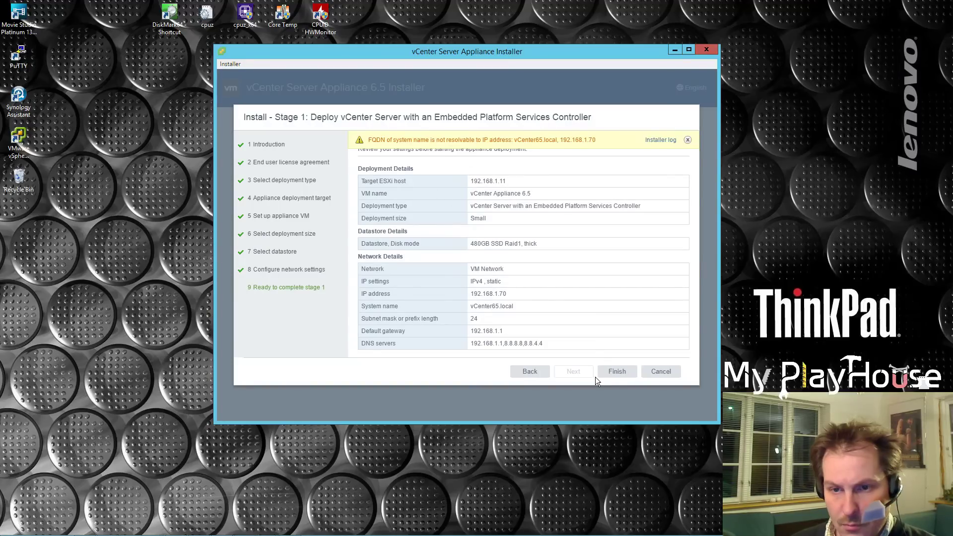
Check the appliance IP in the stage 1 summary and start the deployment.
{"action": "left_click_drag", "start_coordinate": [471, 293], "coordinate": [515, 293]}
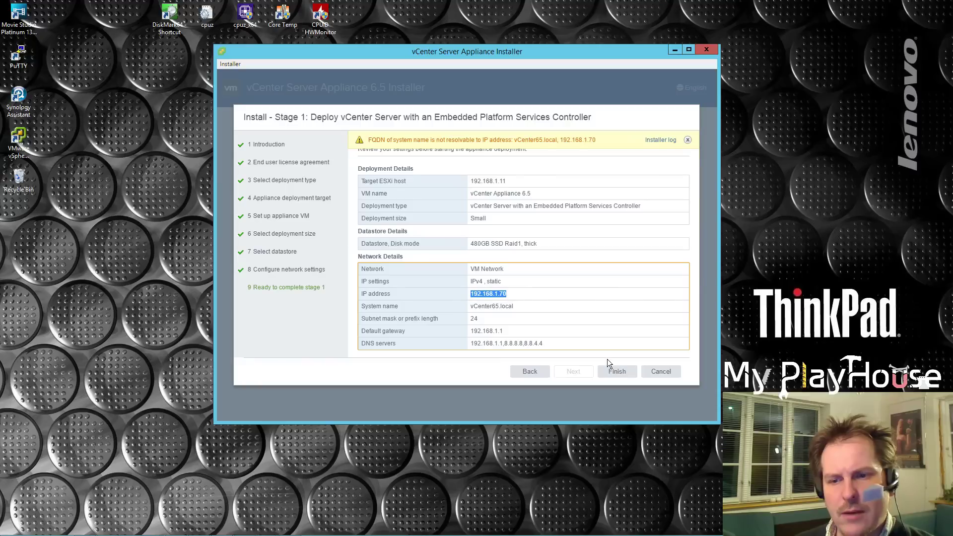
{"action": "left_click", "coordinate": [619, 373]}
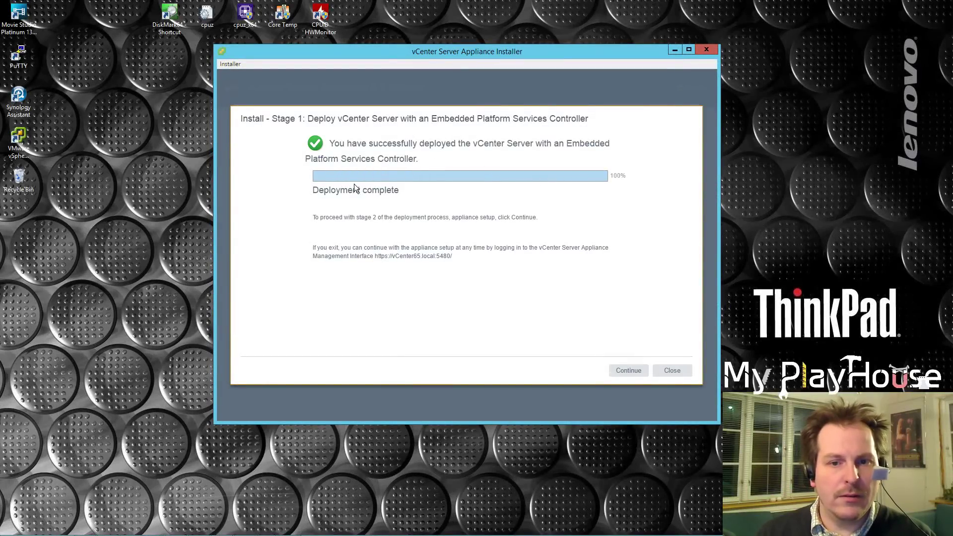
Enter stage 2 appliance configuration and set time synchronization to NTP servers.
{"action": "left_click", "coordinate": [624, 373]}
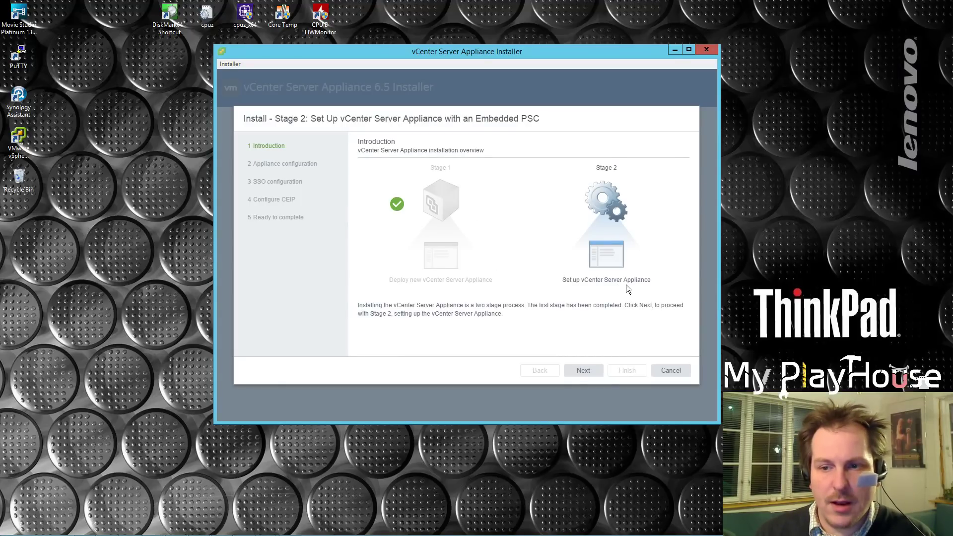
{"action": "left_click", "coordinate": [584, 374]}
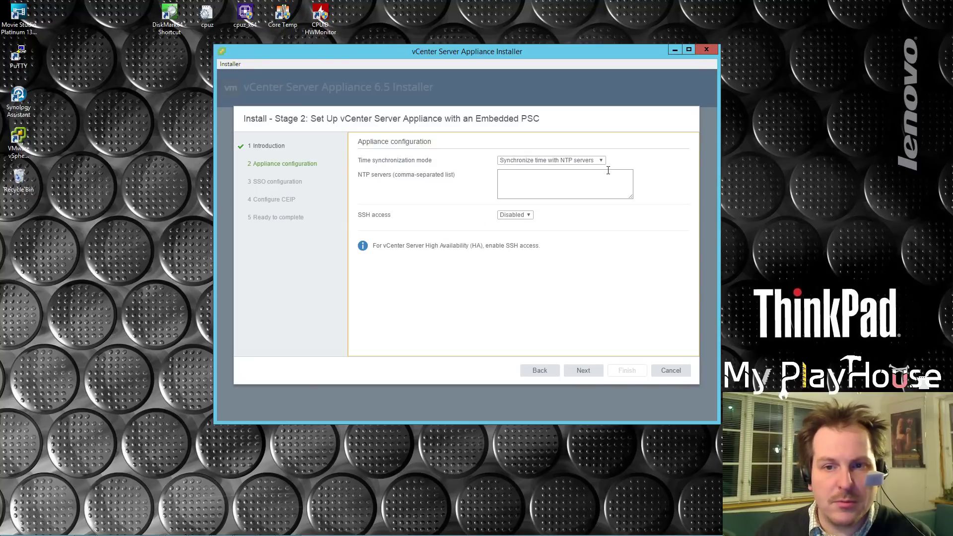
{"action": "left_click", "coordinate": [601, 160]}
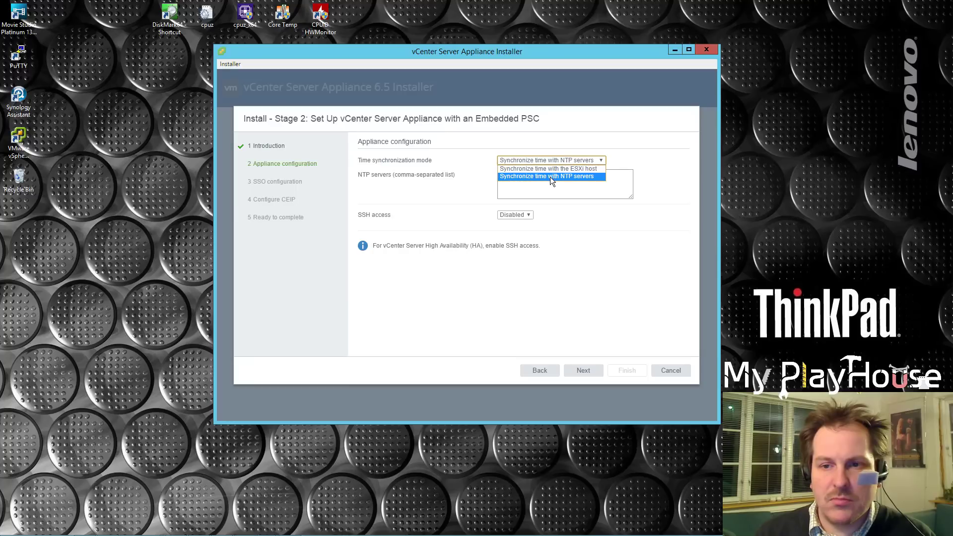
{"action": "left_click", "coordinate": [550, 177]}
{"action": "left_click", "coordinate": [530, 190]}
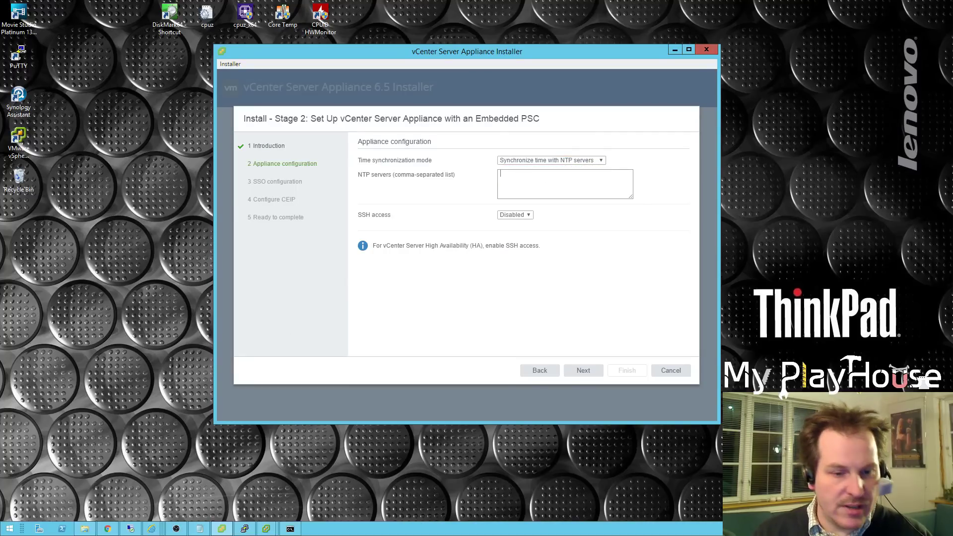
{"action": "left_click", "coordinate": [107, 529]}
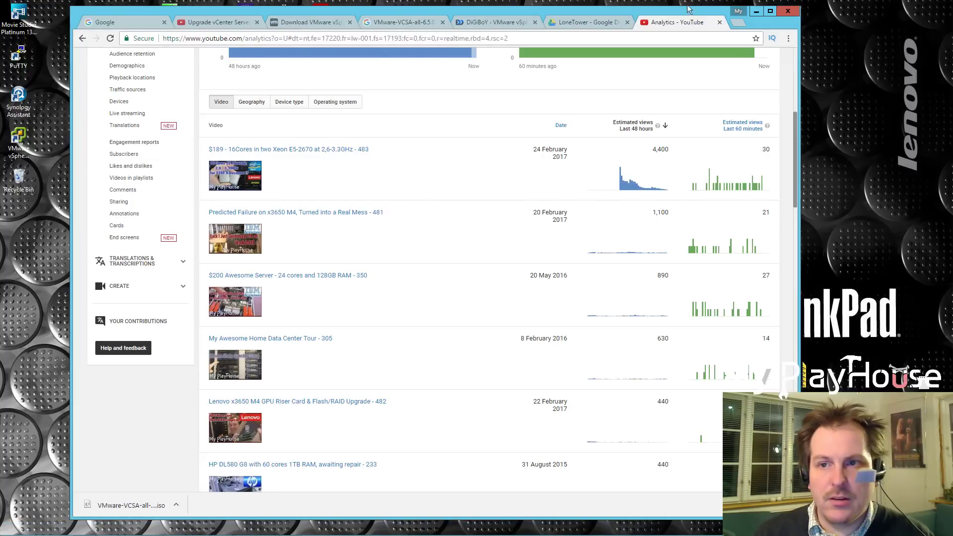
Search 'ntp dk' in a new tab and open the pool.ntp.org Denmark zone page.
{"action": "left_click", "coordinate": [739, 22]}
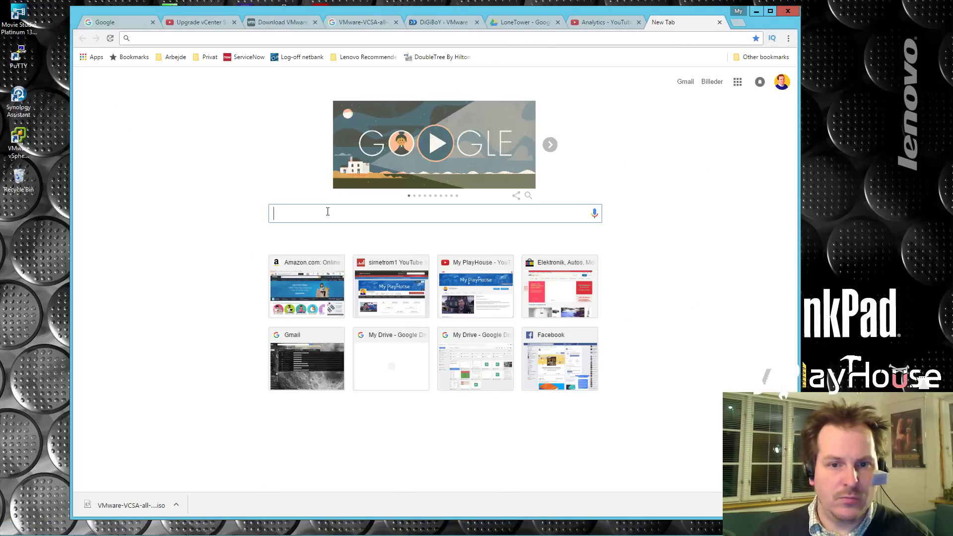
{"action": "mouse_move", "coordinate": [534, 12]}
{"action": "left_mouse_down"}
{"action": "mouse_move", "coordinate": [505, 382]}
{"action": "mouse_move", "coordinate": [633, 24]}
{"action": "left_mouse_up"}
{"action": "left_click", "coordinate": [393, 223]}
{"action": "type", "text": "ntp "}
{"action": "type", "text": "ip"}
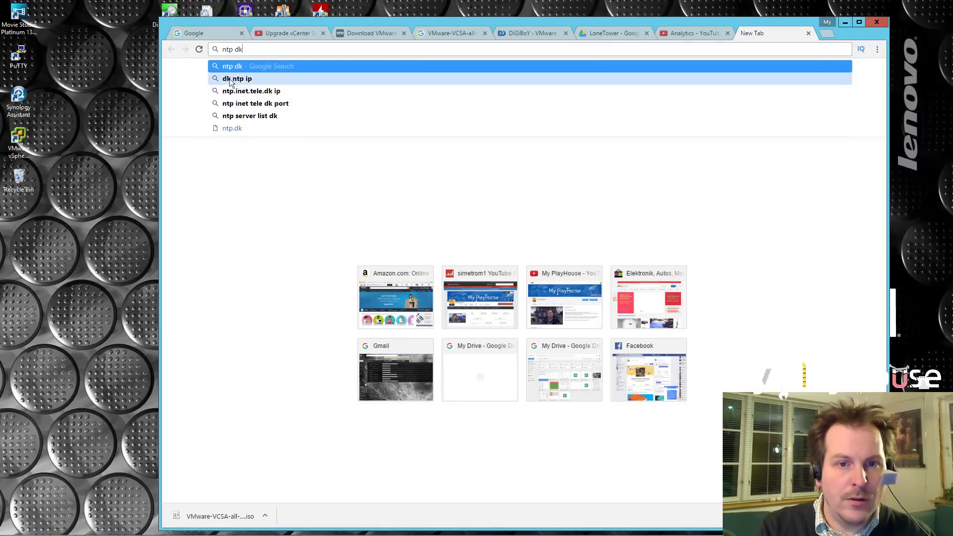
{"action": "key", "text": "Return"}
{"action": "left_click", "coordinate": [243, 79]}
{"action": "type", "text": "dk"}
{"action": "left_click", "coordinate": [280, 153]}
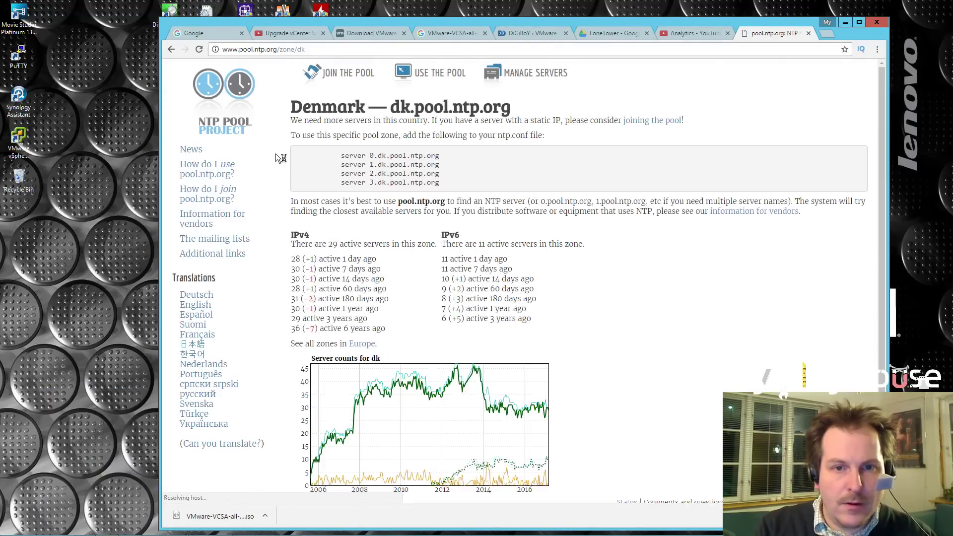
Copy the four dk.pool.ntp.org server lines and minimize Chrome.
{"action": "left_click_drag", "start_coordinate": [370, 155], "coordinate": [441, 156]}
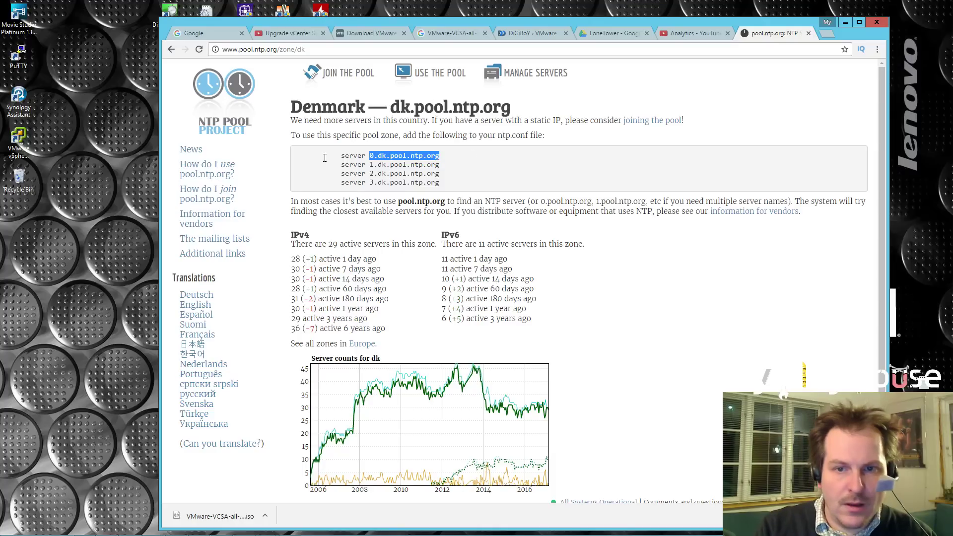
{"action": "left_click", "coordinate": [359, 154]}
{"action": "left_click_drag", "start_coordinate": [371, 156], "coordinate": [447, 183]}
{"action": "key", "text": "ctrl+c"}
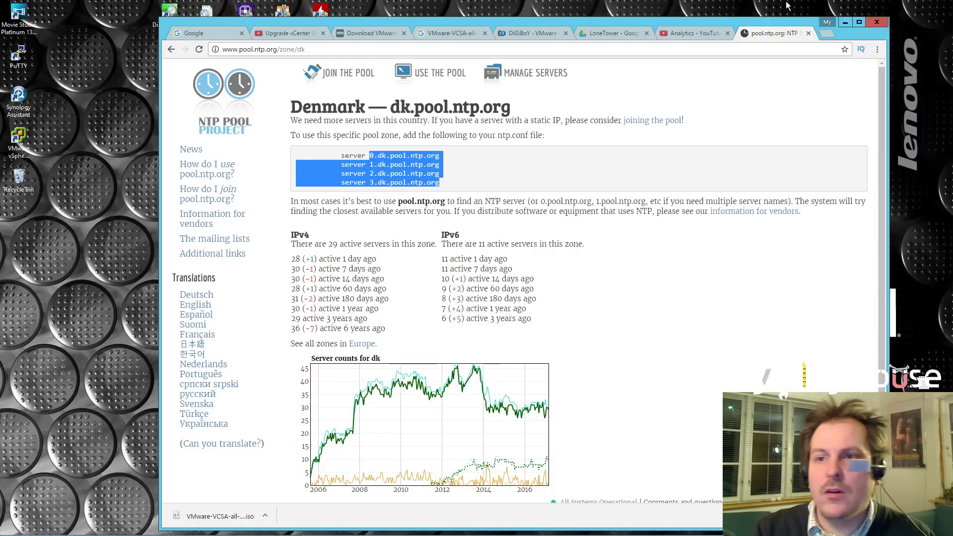
{"action": "left_click", "coordinate": [846, 23]}
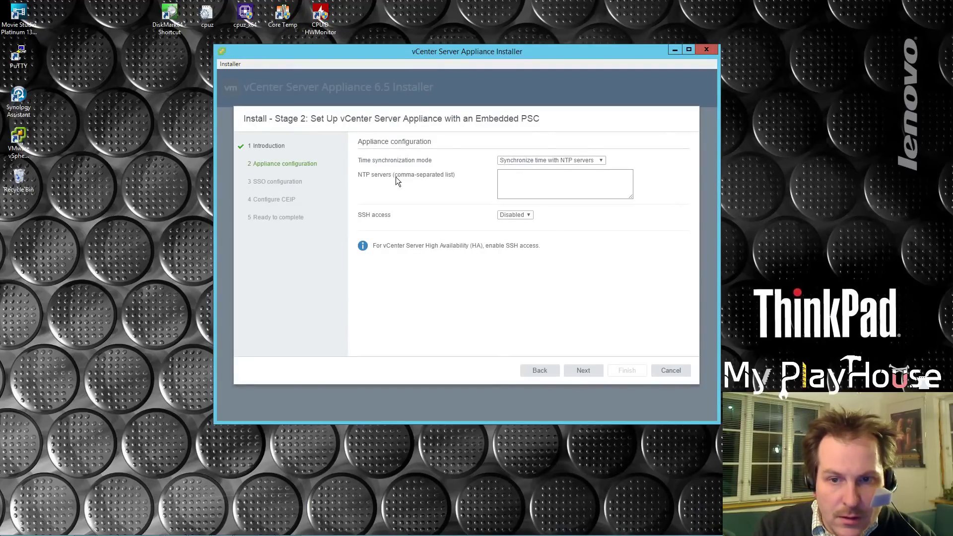
Paste the servers into the NTP box as comma-separated 0–3.dk.pool.ntp.org and continue.
{"action": "left_click", "coordinate": [505, 183]}
{"action": "key", "text": "ctrl+v"}
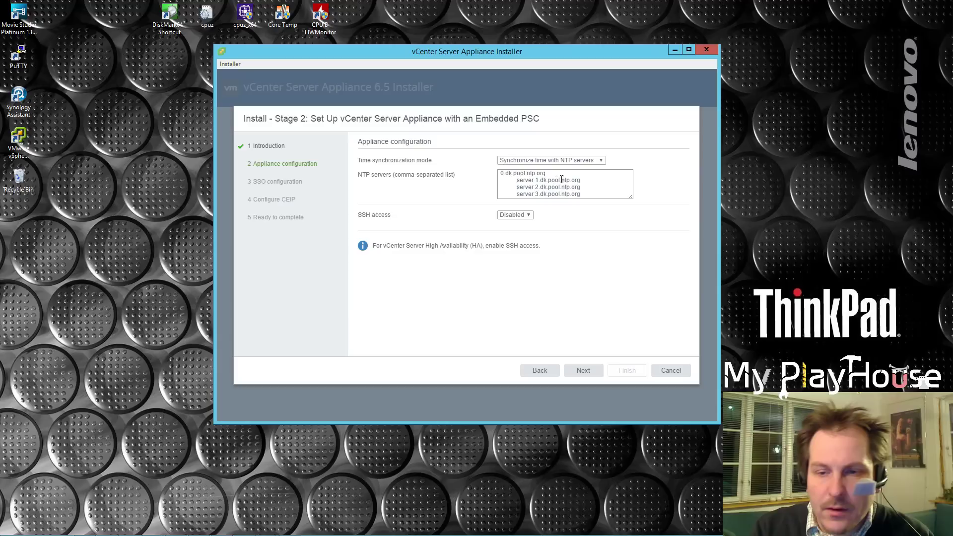
{"action": "left_click", "coordinate": [546, 174]}
{"action": "type", "text": ","}
{"action": "key", "text": "Delete"}
{"action": "key", "text": "Delete"}
{"action": "key", "text": "Delete"}
{"action": "key", "text": "Delete"}
{"action": "key", "text": "Delete"}
{"action": "key", "text": "Delete"}
{"action": "key", "text": "Delete"}
{"action": "key", "text": "Delete"}
{"action": "key", "text": "Delete"}
{"action": "key", "text": "Delete"}
{"action": "key", "text": "Delete"}
{"action": "key", "text": "Delete"}
{"action": "key", "text": "Delete"}
{"action": "key", "text": "Delete"}
{"action": "key", "text": "Delete"}
{"action": "key", "text": "Delete"}
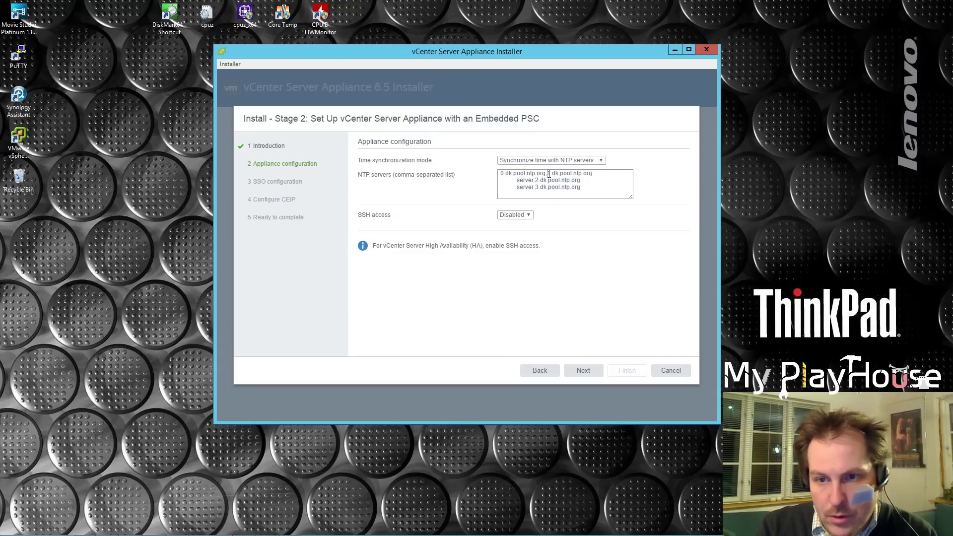
{"action": "left_click", "coordinate": [599, 174]}
{"action": "type", "text": ","}
{"action": "key", "text": "Delete"}
{"action": "key", "text": "Delete"}
{"action": "key", "text": "Delete"}
{"action": "key", "text": "Delete"}
{"action": "key", "text": "Delete"}
{"action": "key", "text": "Delete"}
{"action": "key", "text": "Delete"}
{"action": "key", "text": "Delete"}
{"action": "key", "text": "Delete"}
{"action": "key", "text": "Delete"}
{"action": "key", "text": "Delete"}
{"action": "key", "text": "Delete"}
{"action": "key", "text": "Delete"}
{"action": "key", "text": "Delete"}
{"action": "key", "text": "Delete"}
{"action": "key", "text": "Delete"}
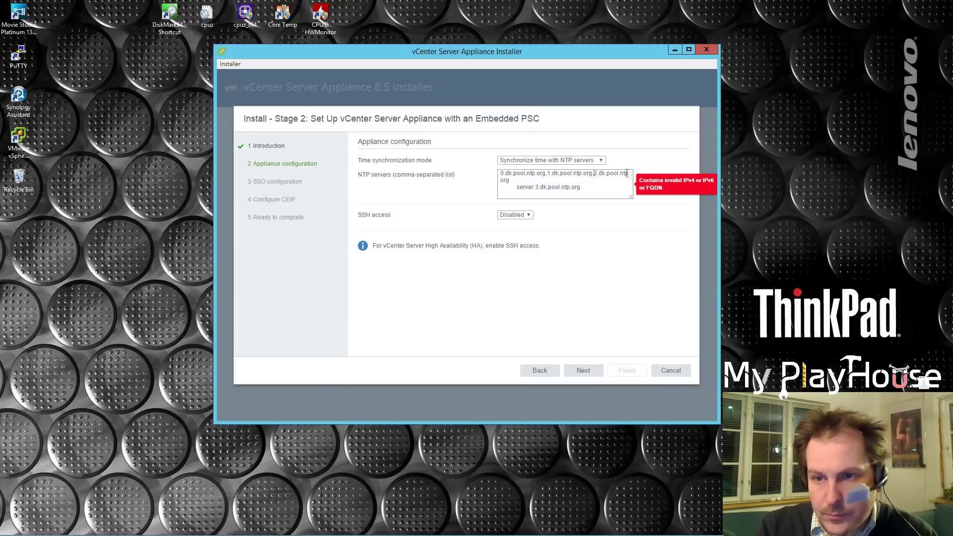
{"action": "type", "text": ","}
{"action": "key", "text": "Delete"}
{"action": "key", "text": "Delete"}
{"action": "key", "text": "Delete"}
{"action": "key", "text": "Delete"}
{"action": "key", "text": "Delete"}
{"action": "key", "text": "Delete"}
{"action": "key", "text": "Delete"}
{"action": "key", "text": "Delete"}
{"action": "key", "text": "Delete"}
{"action": "key", "text": "Delete"}
{"action": "key", "text": "Delete"}
{"action": "key", "text": "Delete"}
{"action": "key", "text": "Delete"}
{"action": "key", "text": "Delete"}
{"action": "key", "text": "Delete"}
{"action": "key", "text": "Delete"}
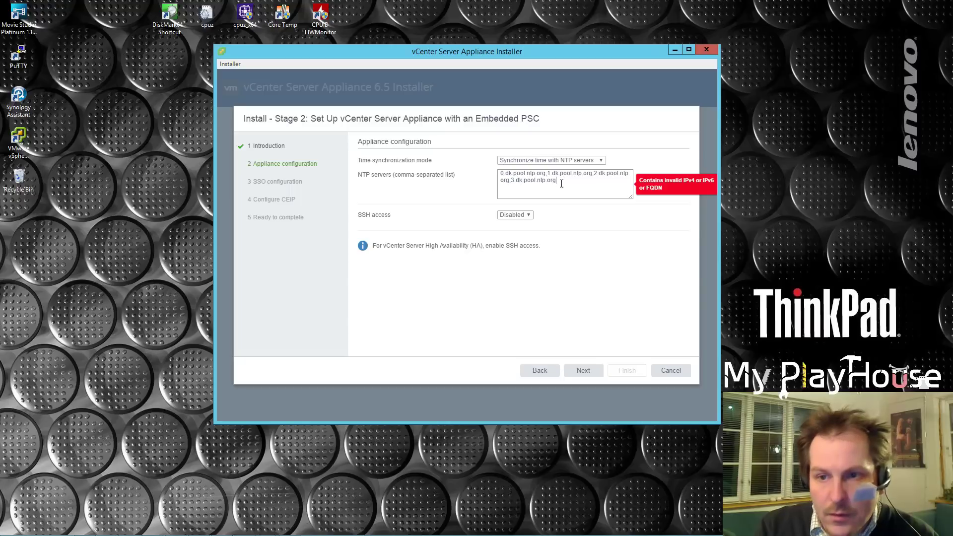
{"action": "left_click", "coordinate": [362, 220]}
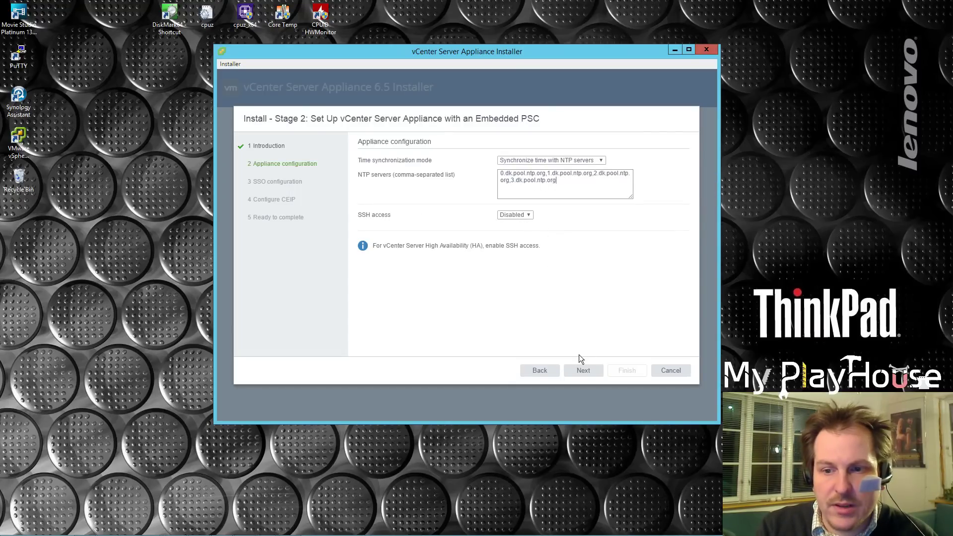
{"action": "left_click", "coordinate": [581, 371]}
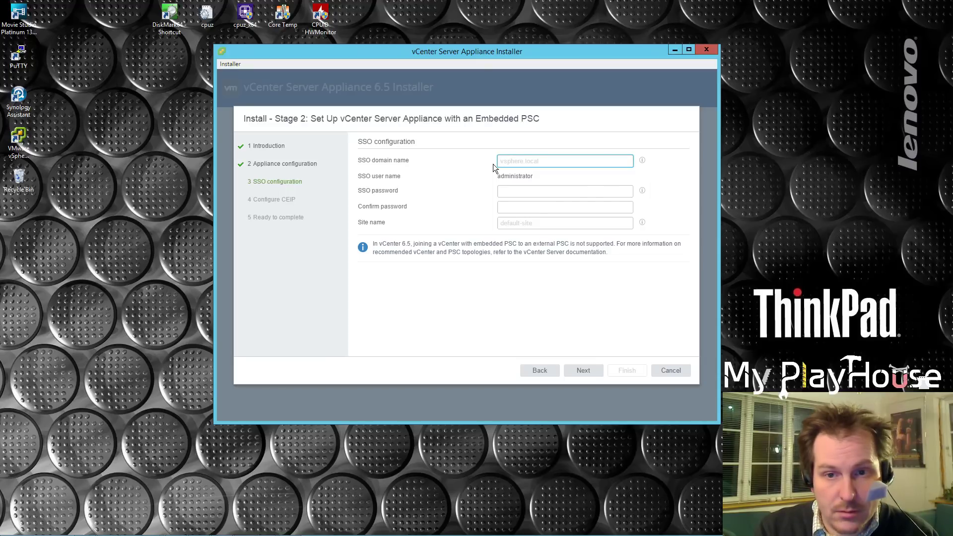
Set SSO domain vcenter.local and enter the administrator password.
{"action": "type", "text": "v"}
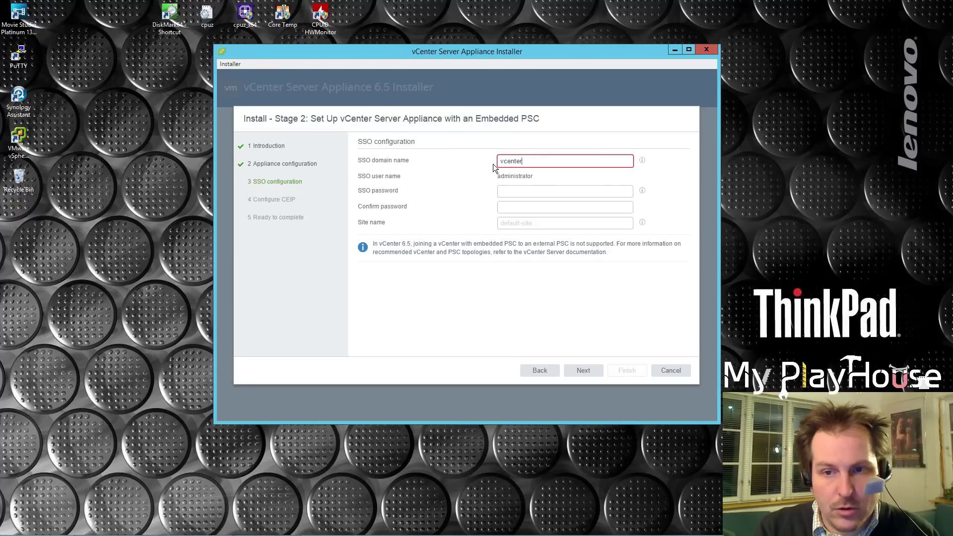
{"action": "type", "text": "center.local"}
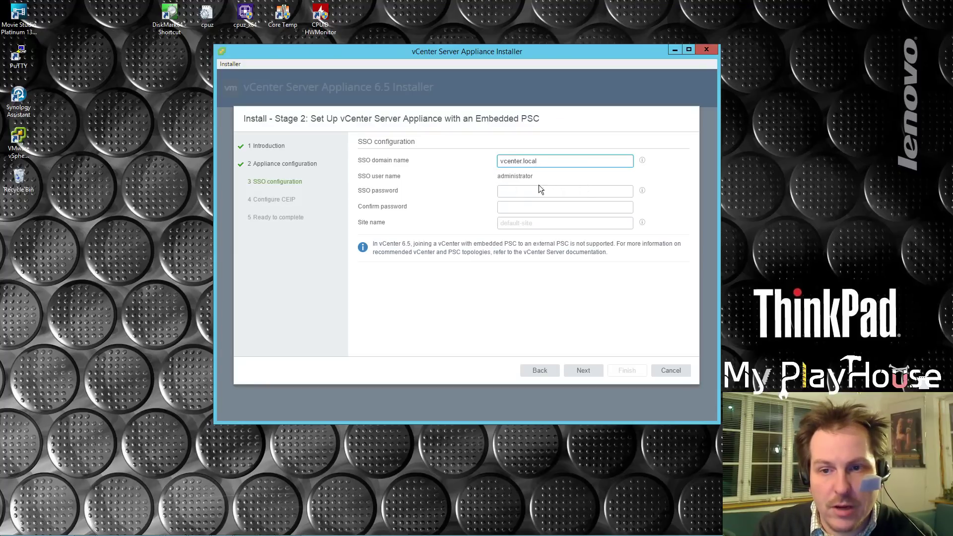
{"action": "left_click", "coordinate": [512, 192]}
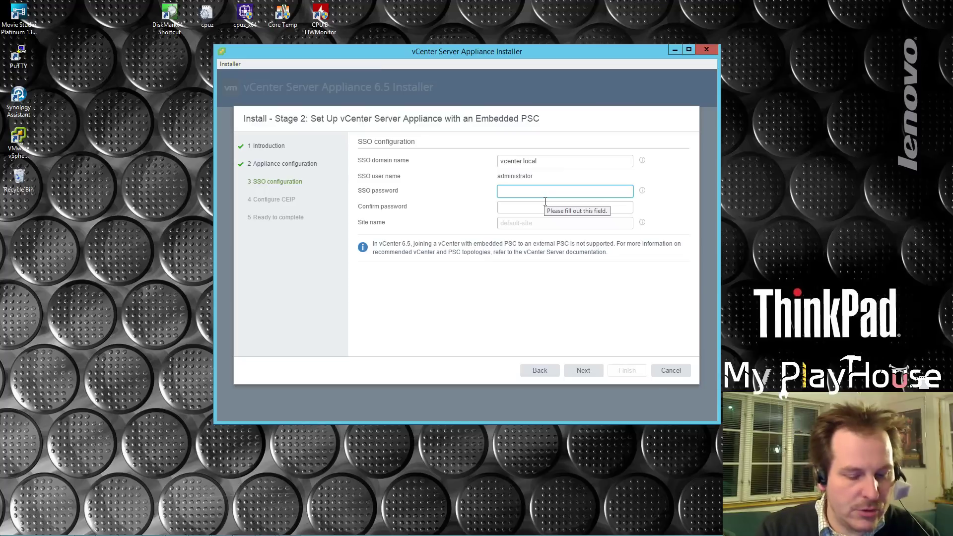
{"action": "type", "text": "•"}
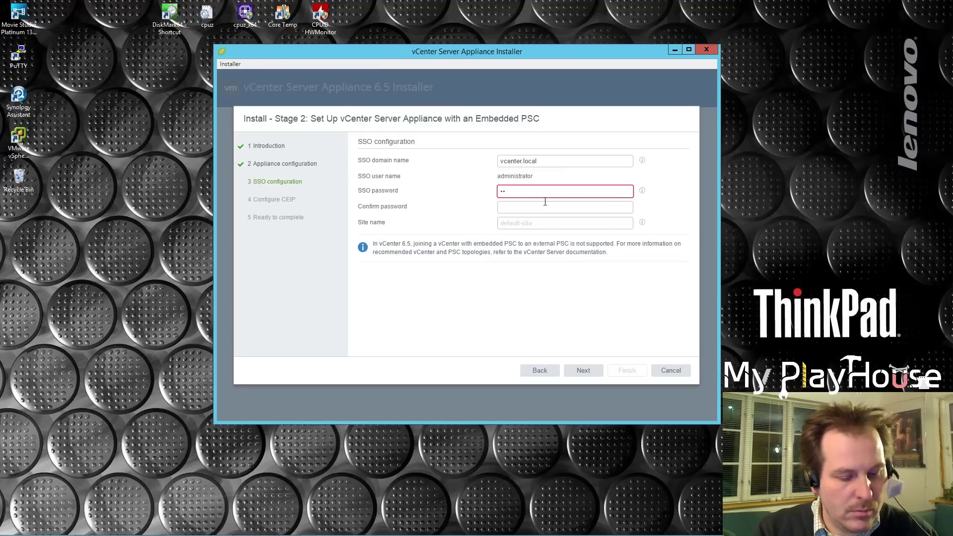
{"action": "type", "text": "••••••••••"}
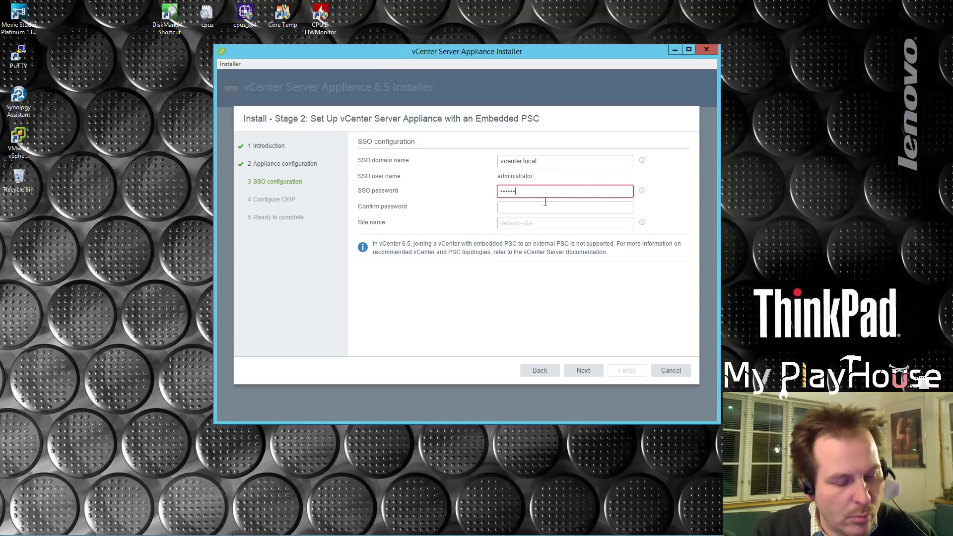
{"action": "left_click", "coordinate": [518, 208]}
{"action": "type", "text": "•••••••••••"}
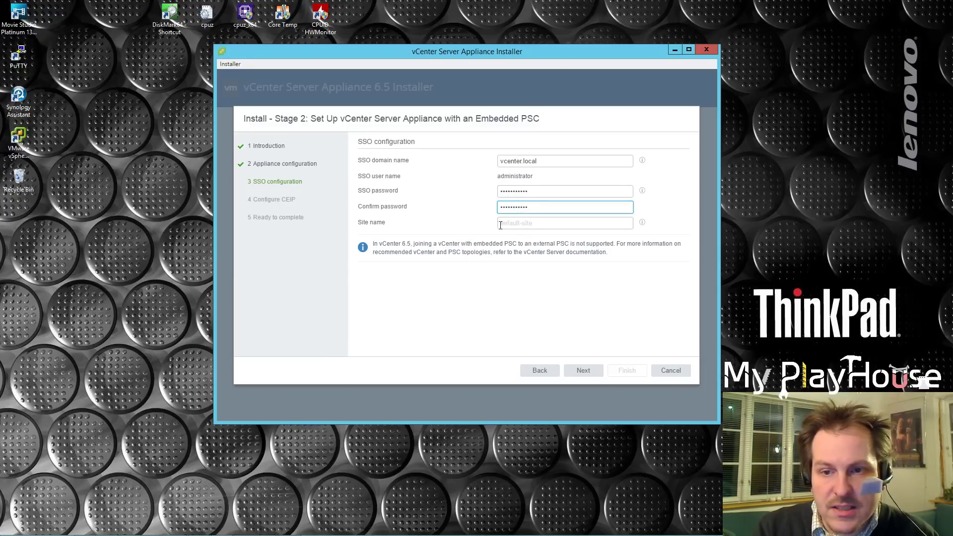
Check the site name rules, enter site name 'home', and submit SSO configuration.
{"action": "left_click", "coordinate": [643, 223]}
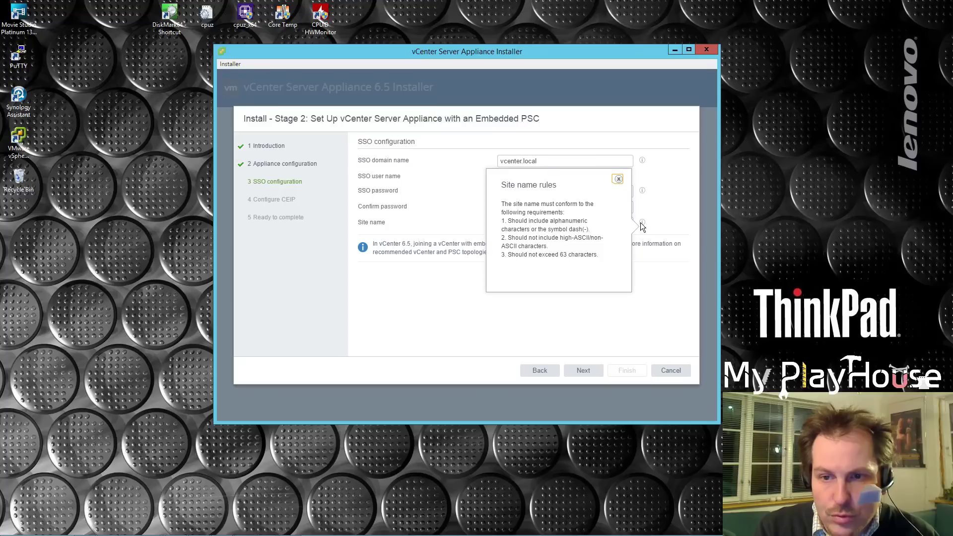
{"action": "left_click", "coordinate": [449, 231]}
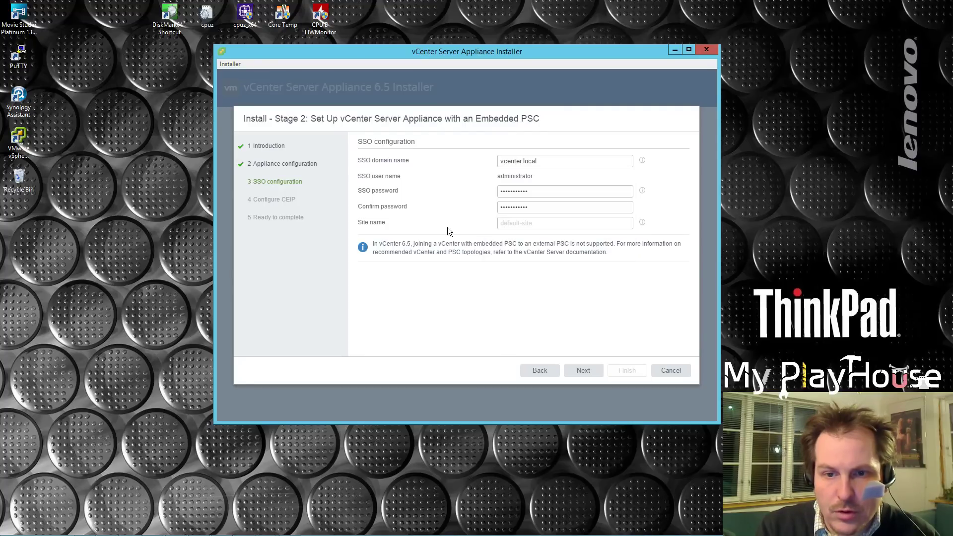
{"action": "left_click", "coordinate": [541, 224]}
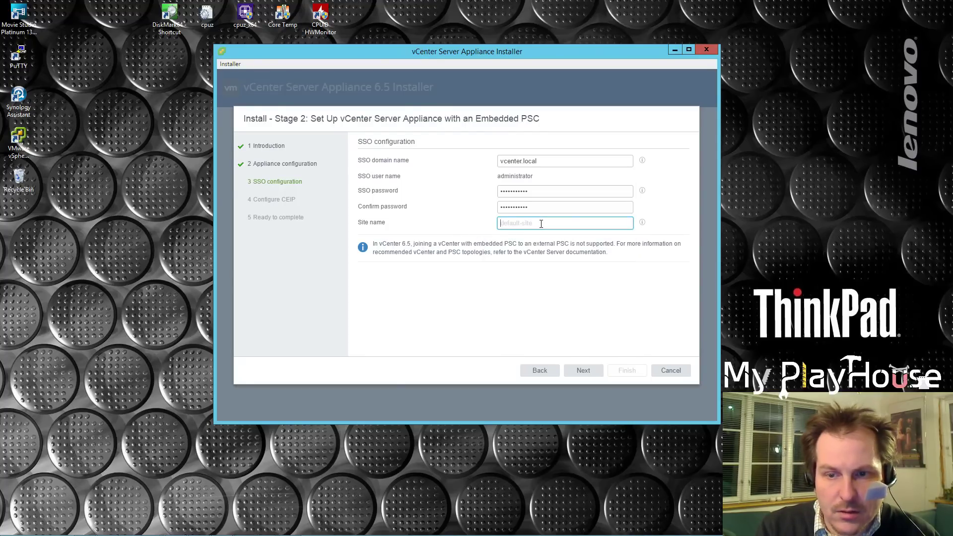
{"action": "type", "text": "home"}
{"action": "left_click", "coordinate": [590, 373]}
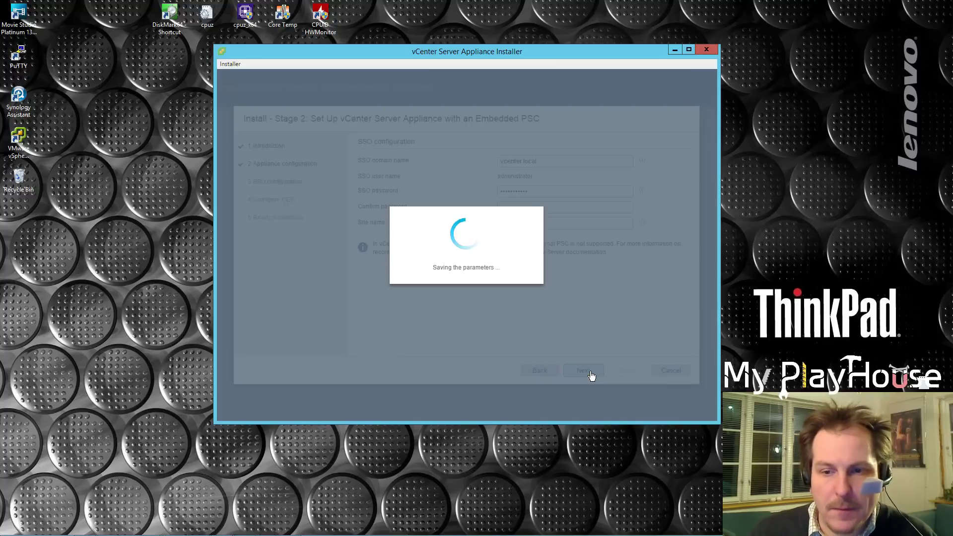
Log back in as root with the appliance password and resubmit the SSO configuration.
{"action": "left_click", "coordinate": [471, 241]}
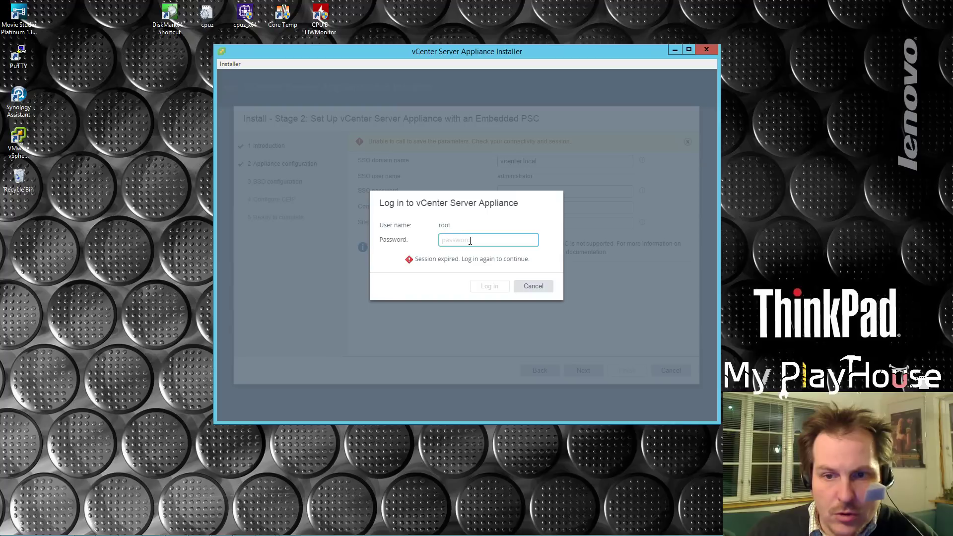
{"action": "type", "text": "•••••••••••"}
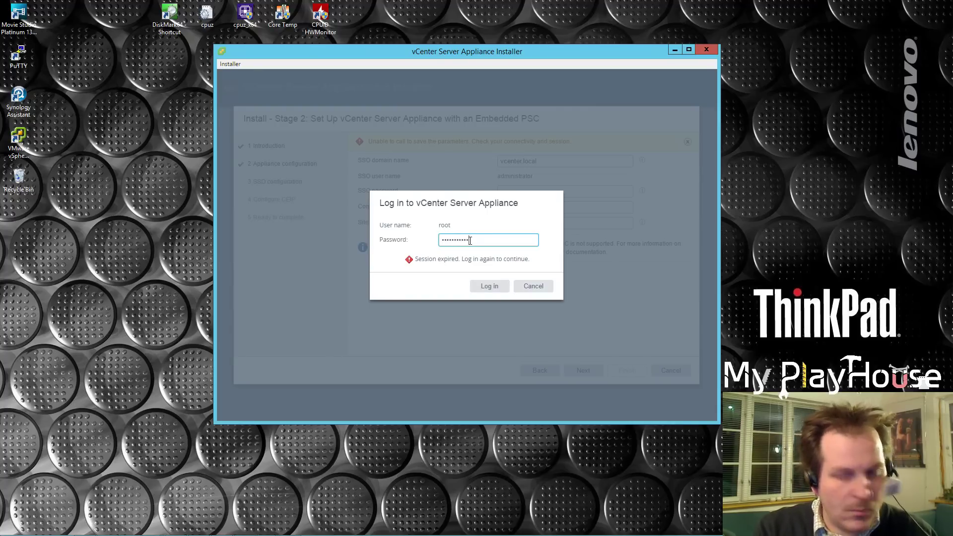
{"action": "left_click", "coordinate": [489, 287]}
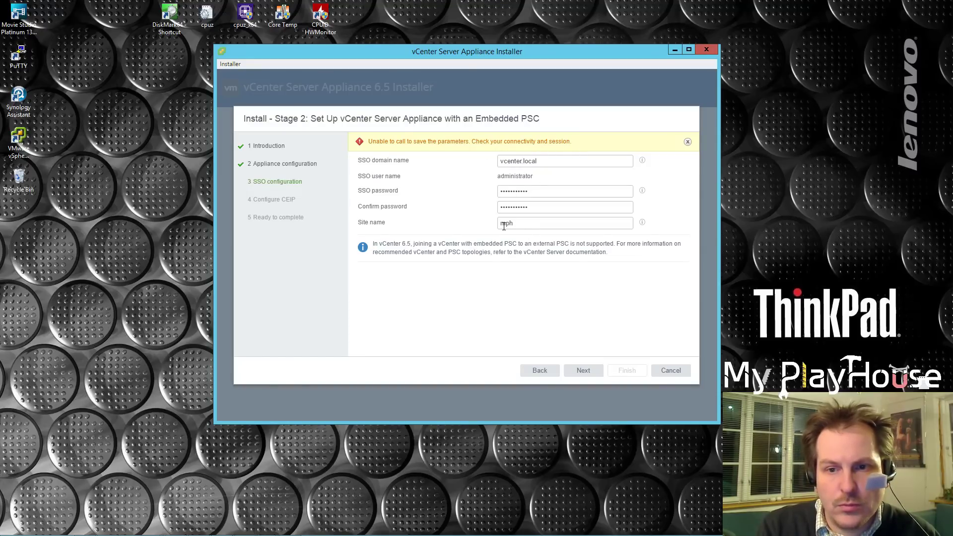
{"action": "left_click", "coordinate": [584, 371]}
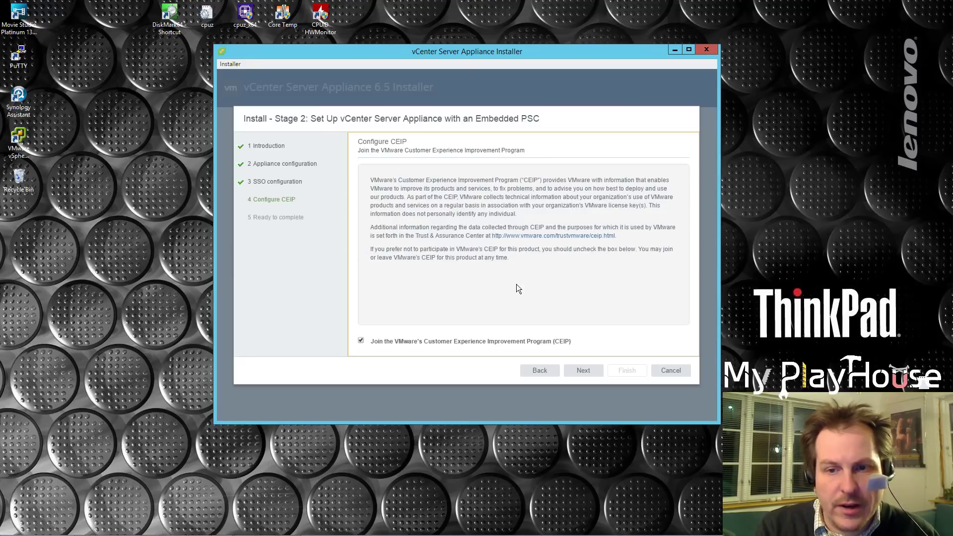
Opt out of the Customer Experience Improvement Program and continue to the settings review.
{"action": "left_click", "coordinate": [580, 371]}
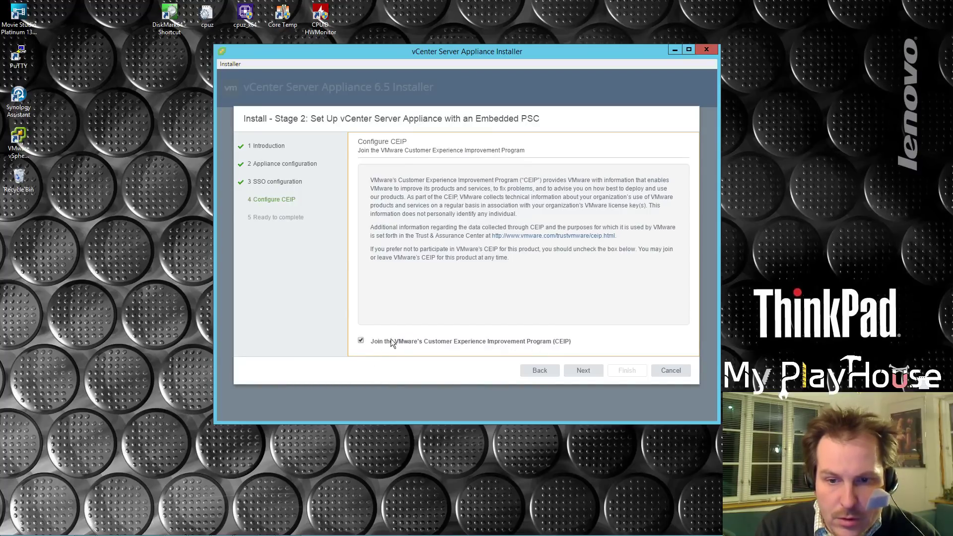
{"action": "left_click", "coordinate": [361, 341]}
{"action": "left_click", "coordinate": [583, 369]}
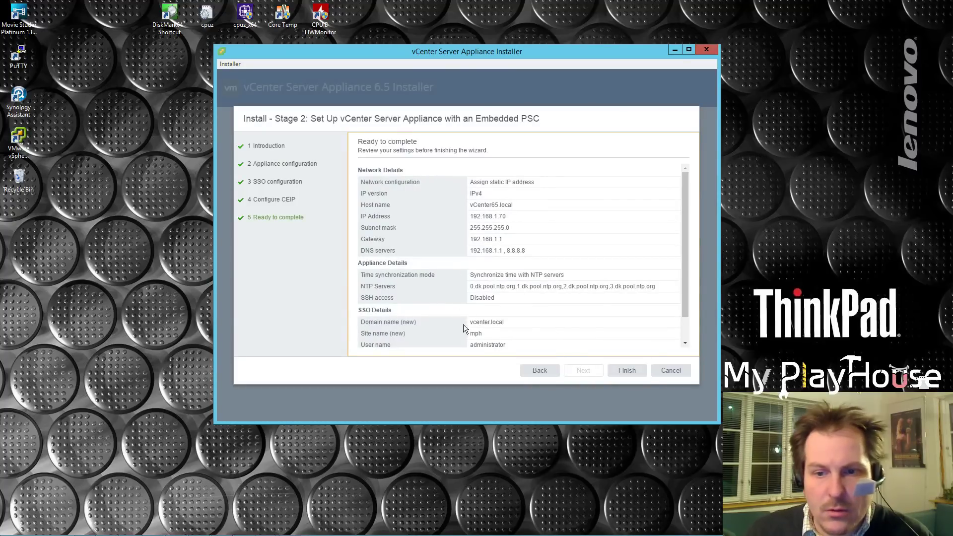
Scroll through the Ready to complete summary and finish the Stage 2 wizard.
{"action": "left_click_drag", "start_coordinate": [686, 204], "coordinate": [679, 299]}
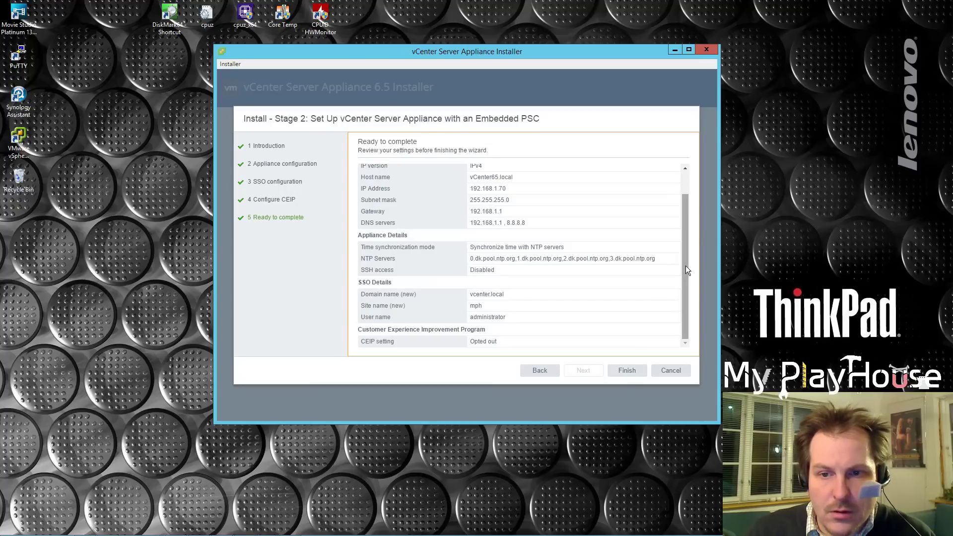
{"action": "left_click_drag", "start_coordinate": [684, 261], "coordinate": [684, 229]}
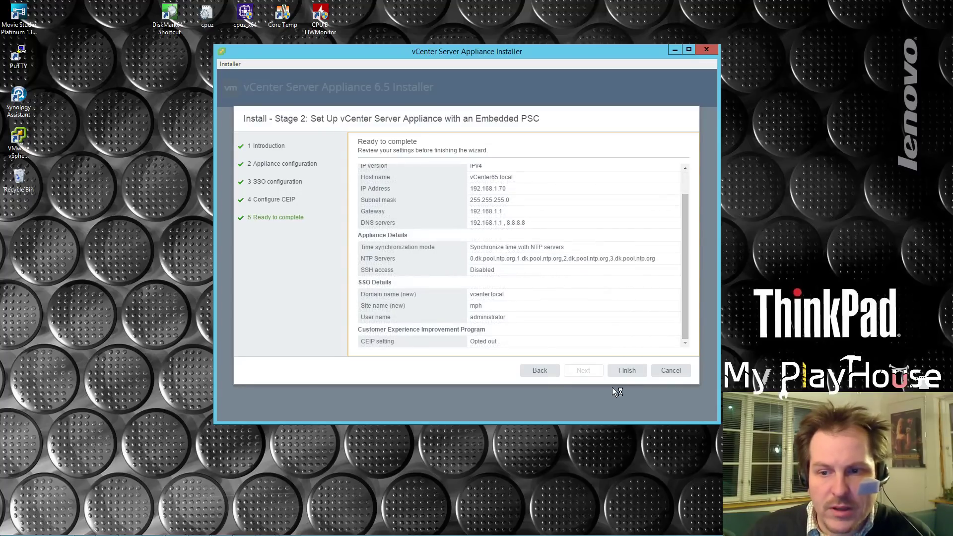
{"action": "left_click", "coordinate": [627, 373]}
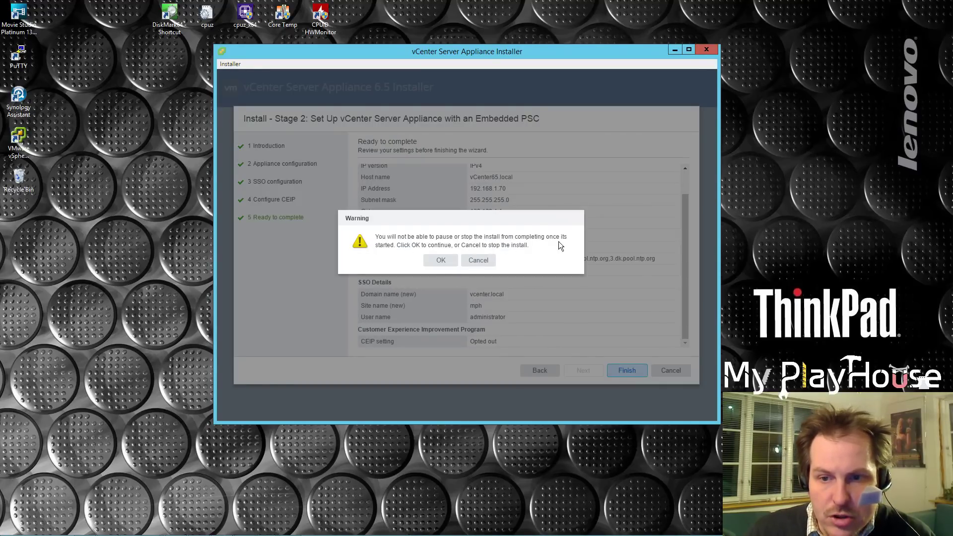
Confirm the cannot-be-stopped warning and let Stage 2 setup run to 100% Complete.
{"action": "left_click", "coordinate": [444, 262]}
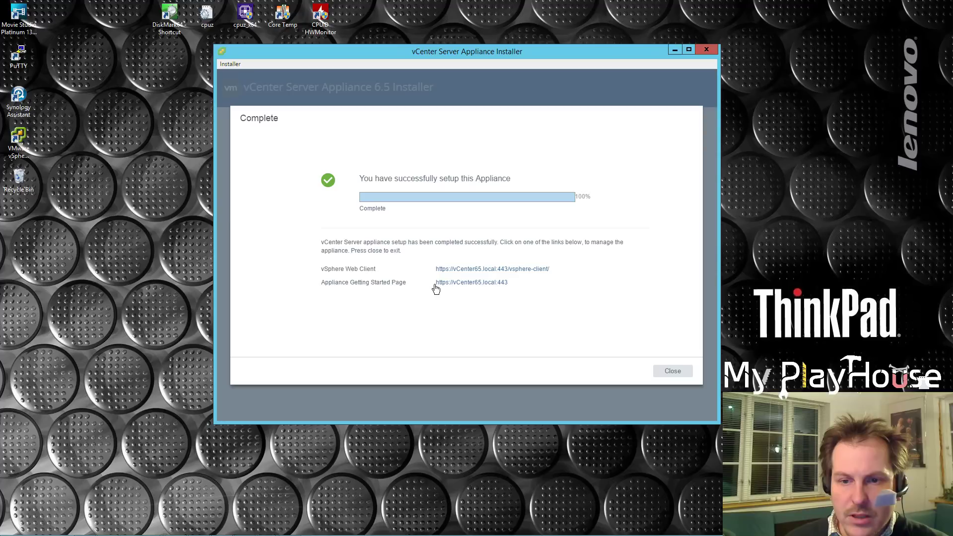
Copy the Appliance Getting Started Page address, then close the finished installer.
{"action": "key", "text": "alt+Tab"}
{"action": "left_click_drag", "start_coordinate": [549, 269], "coordinate": [559, 286]}
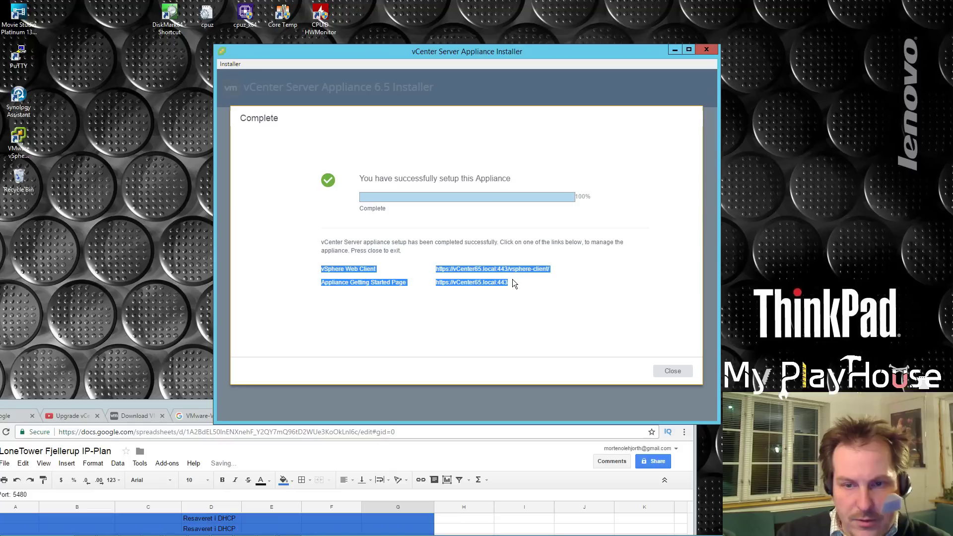
{"action": "left_click", "coordinate": [485, 289]}
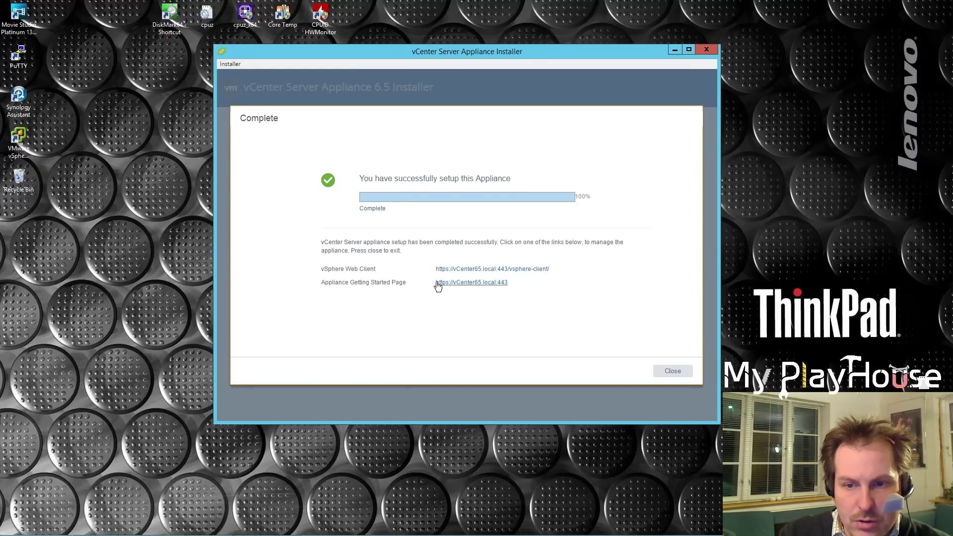
{"action": "left_click_drag", "start_coordinate": [511, 284], "coordinate": [438, 288]}
{"action": "key", "text": "ctrl+c"}
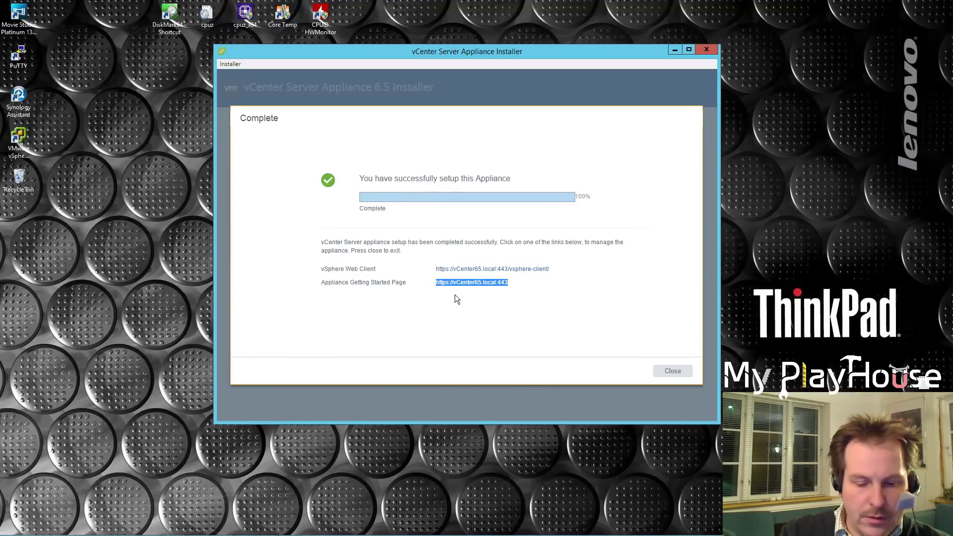
{"action": "left_click", "coordinate": [673, 371]}
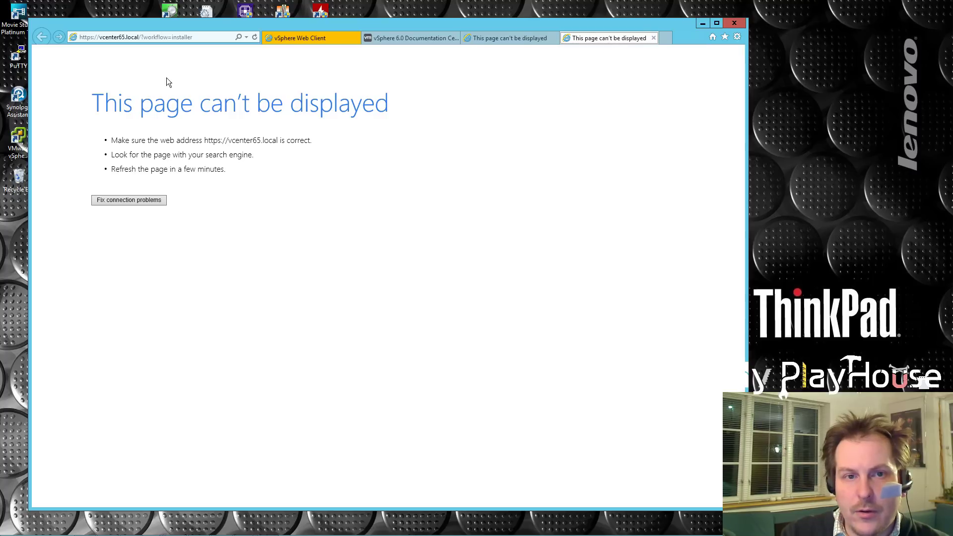
Reload the pasted vcenter65.local address in Internet Explorer and bring the Command Prompt ping results into view.
{"action": "left_click", "coordinate": [198, 40]}
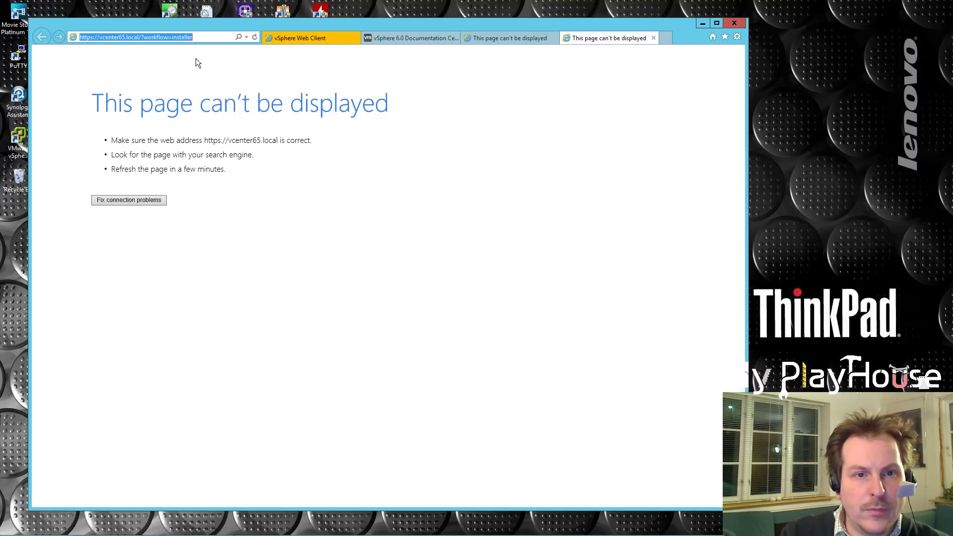
{"action": "key", "text": "ctrl+v"}
{"action": "key", "text": "Return"}
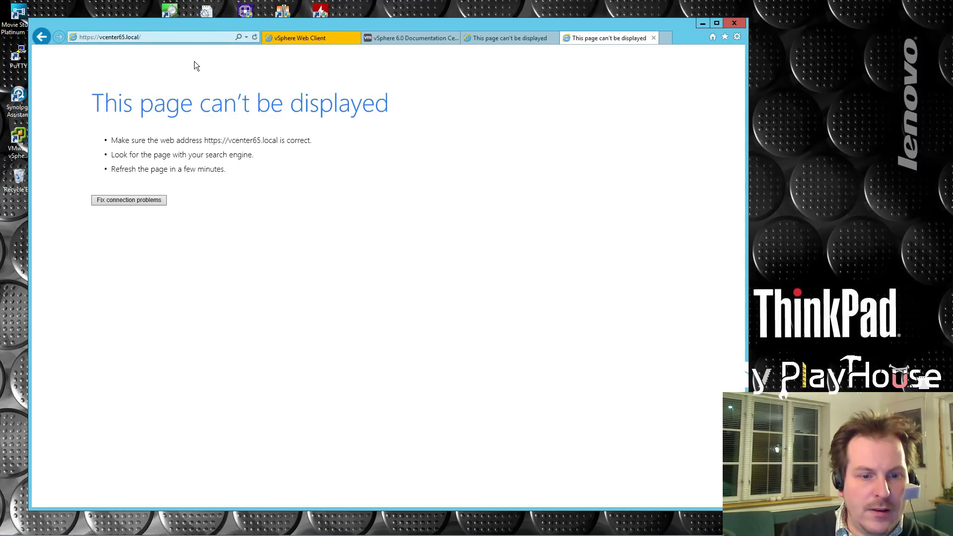
{"action": "left_click", "coordinate": [101, 38]}
{"action": "left_click_drag", "start_coordinate": [99, 37], "coordinate": [142, 37]}
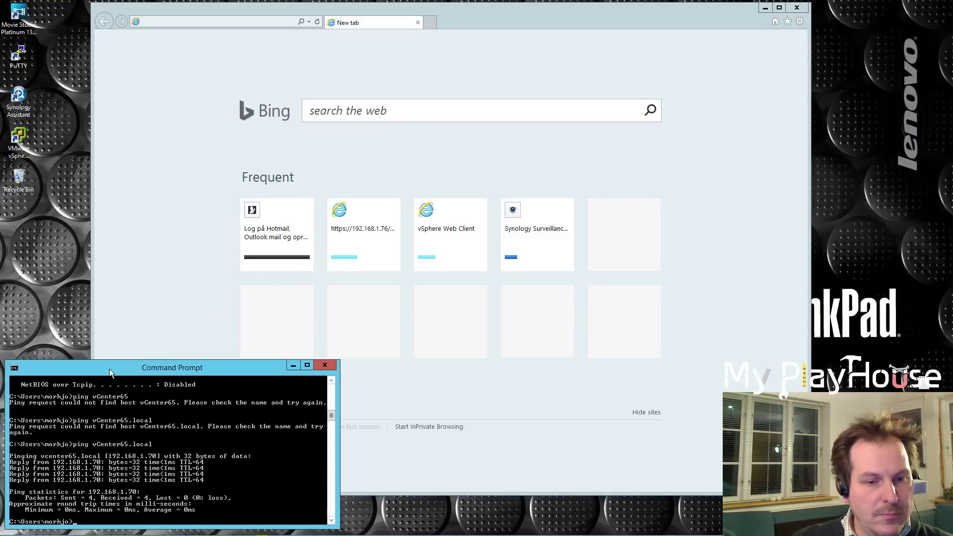
{"action": "left_click_drag", "start_coordinate": [110, 374], "coordinate": [116, 232]}
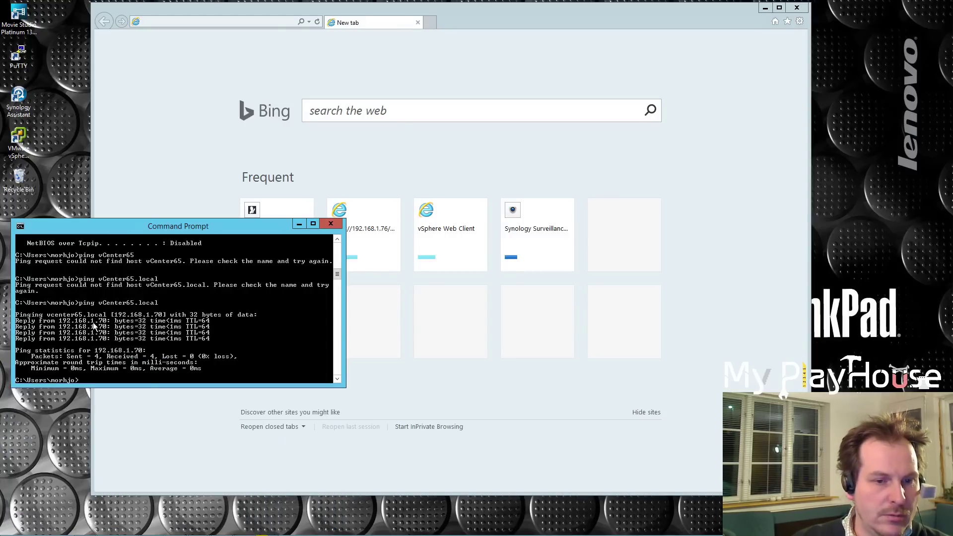
Re-run ping vCenter65.local, getting four replies from 192.168.1.70, then minimize Command Prompt.
{"action": "key", "text": "Up"}
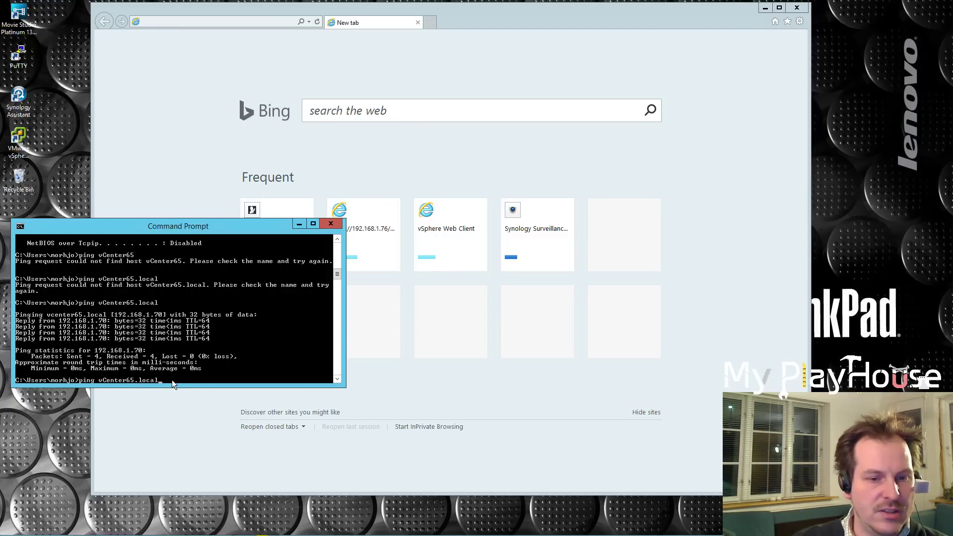
{"action": "key", "text": "Return"}
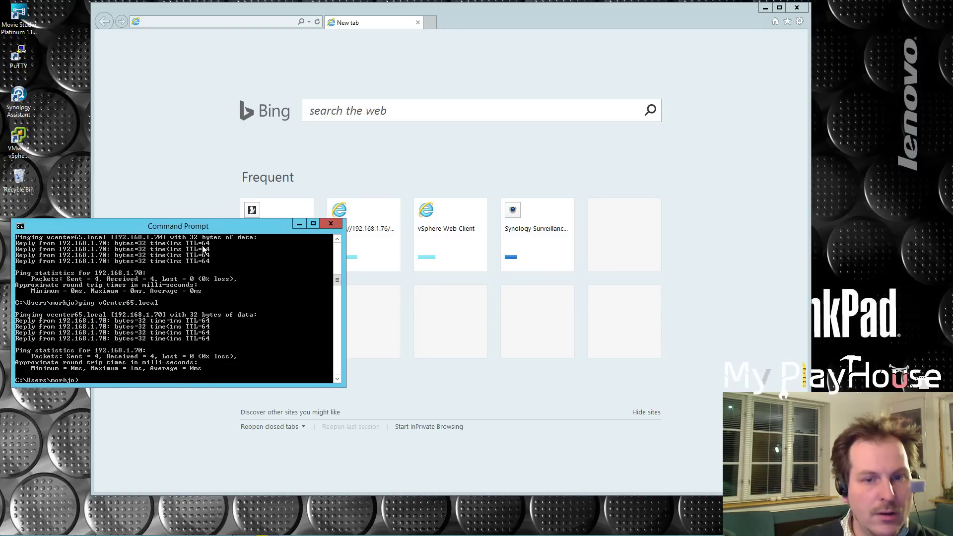
{"action": "left_click_drag", "start_coordinate": [194, 228], "coordinate": [198, 369]}
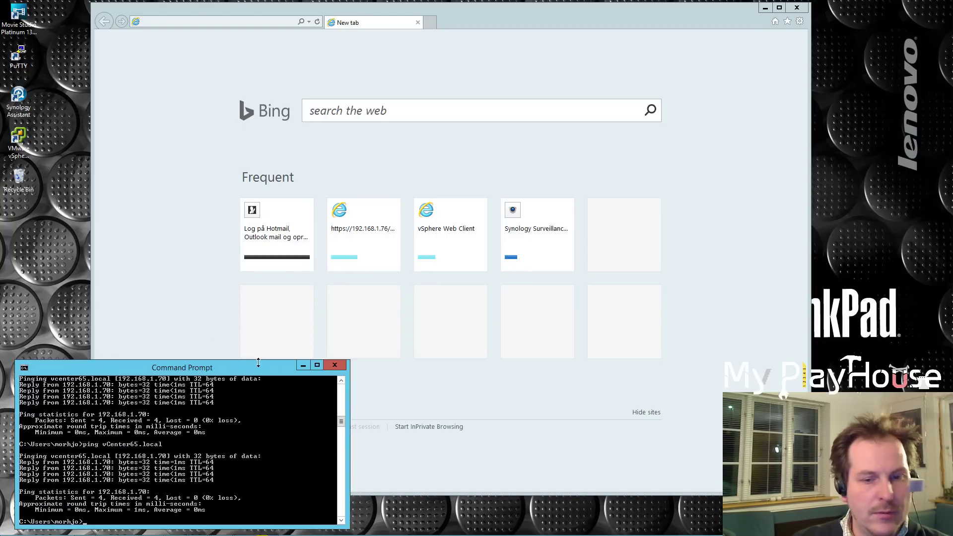
{"action": "left_click", "coordinate": [302, 366]}
{"action": "left_click", "coordinate": [197, 20]}
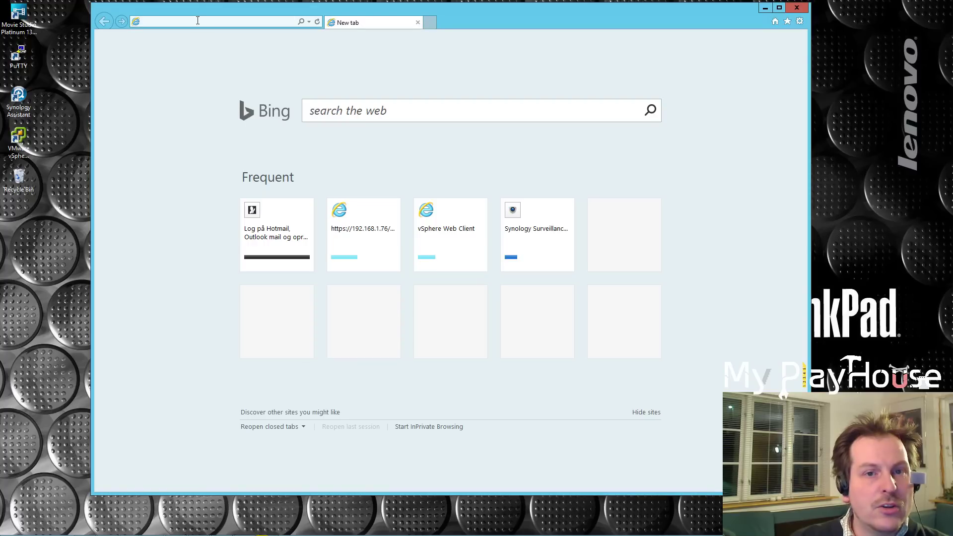
{"action": "type", "text": "https://vcenter65.local/vsphere-client/"}
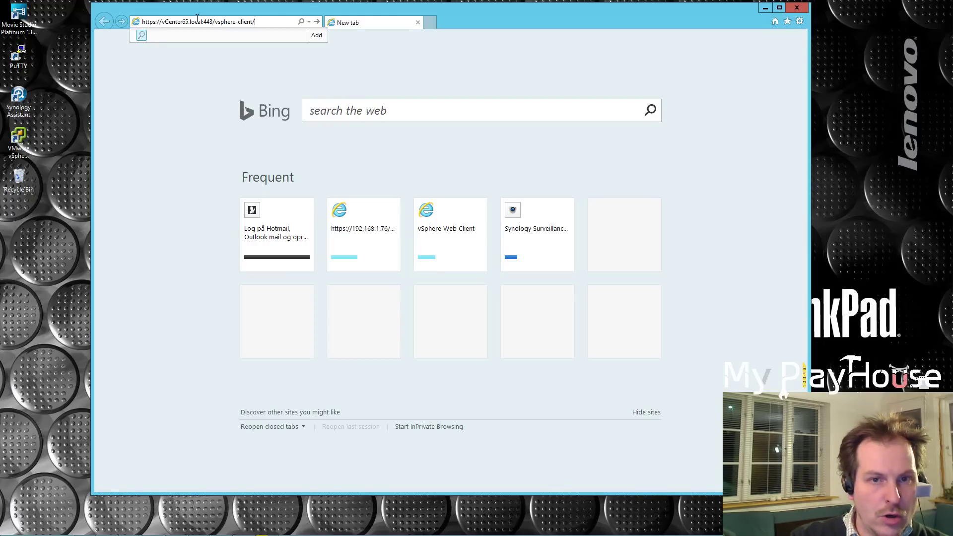
{"action": "key", "text": "Return"}
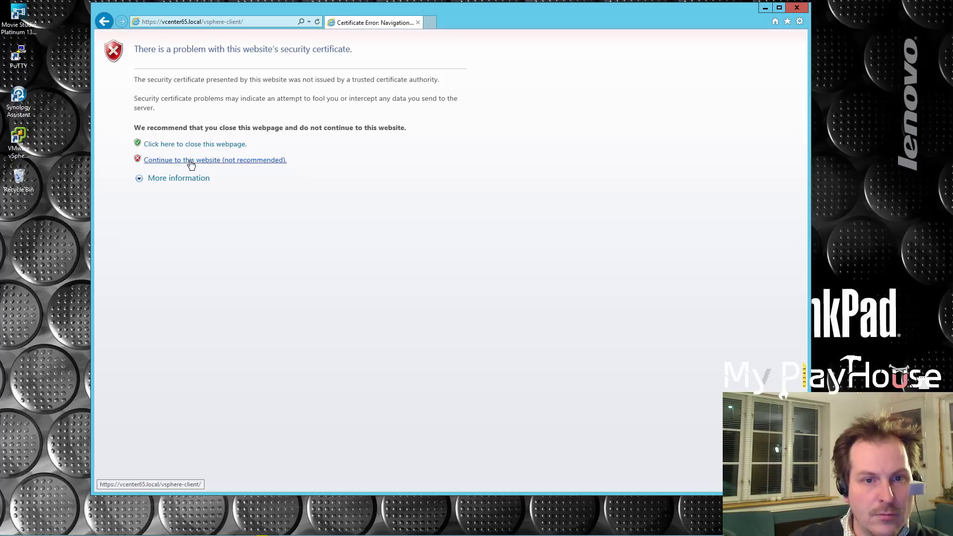
{"action": "left_click", "coordinate": [169, 162]}
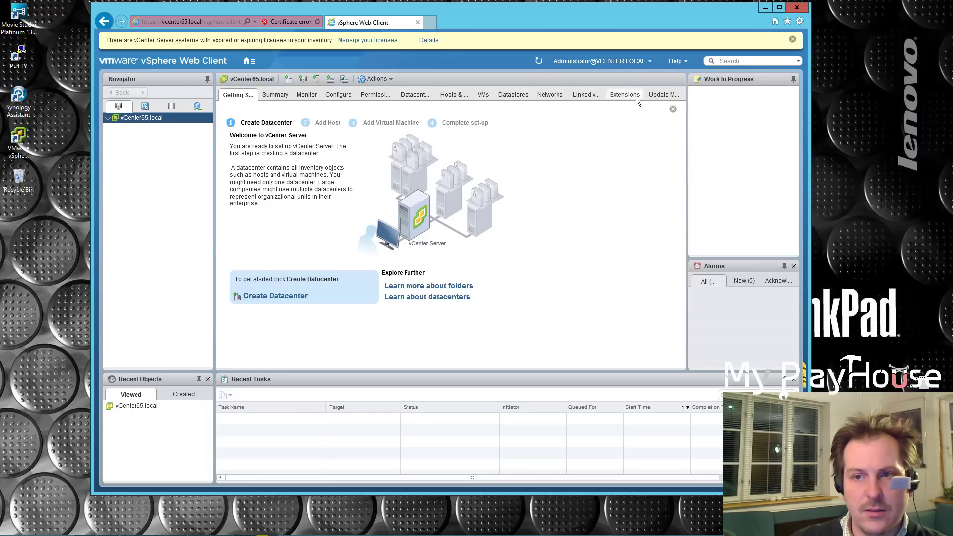
Log out, then sign in to vCenter Single Sign-On with the SSO administrator account and its password.
{"action": "left_click", "coordinate": [650, 62]}
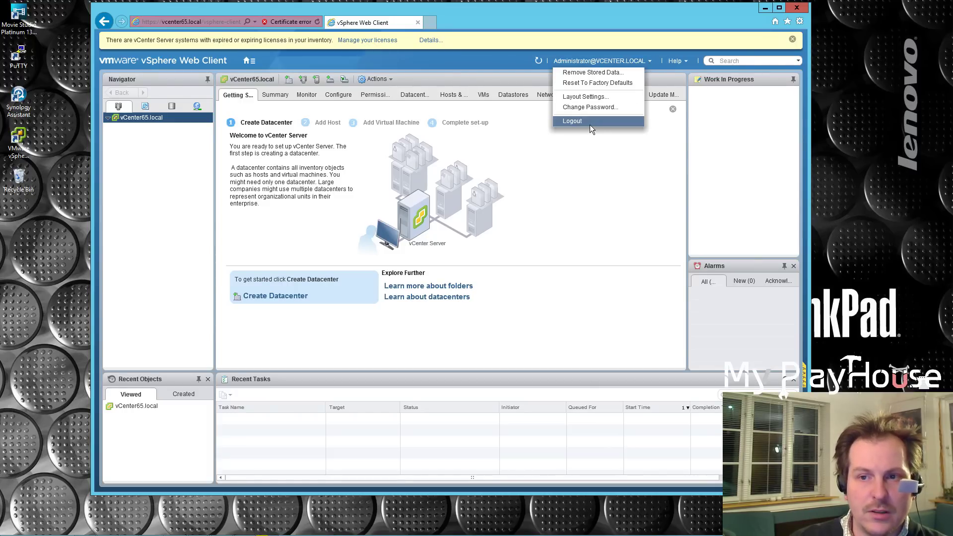
{"action": "left_click", "coordinate": [590, 124]}
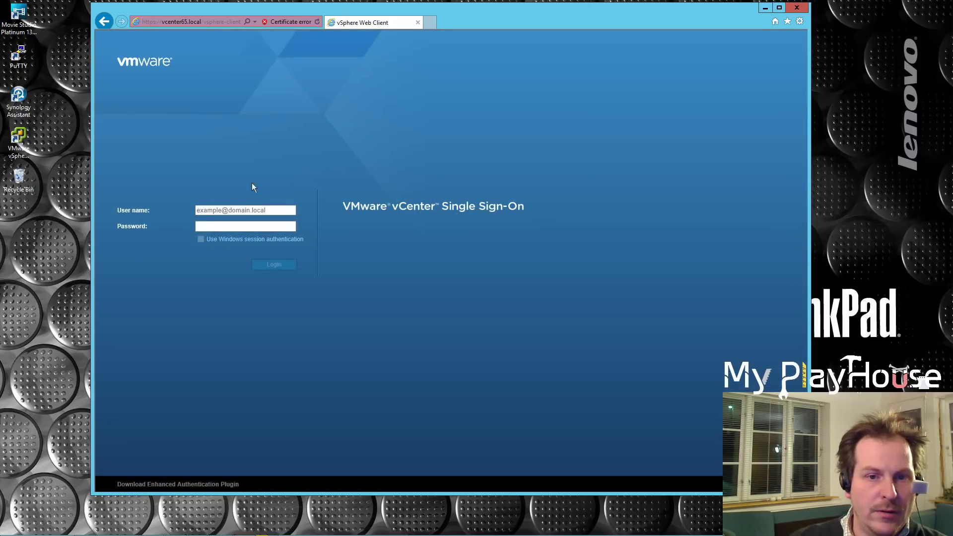
{"action": "left_click", "coordinate": [207, 209]}
{"action": "type", "text": "administrator@vcenter"}
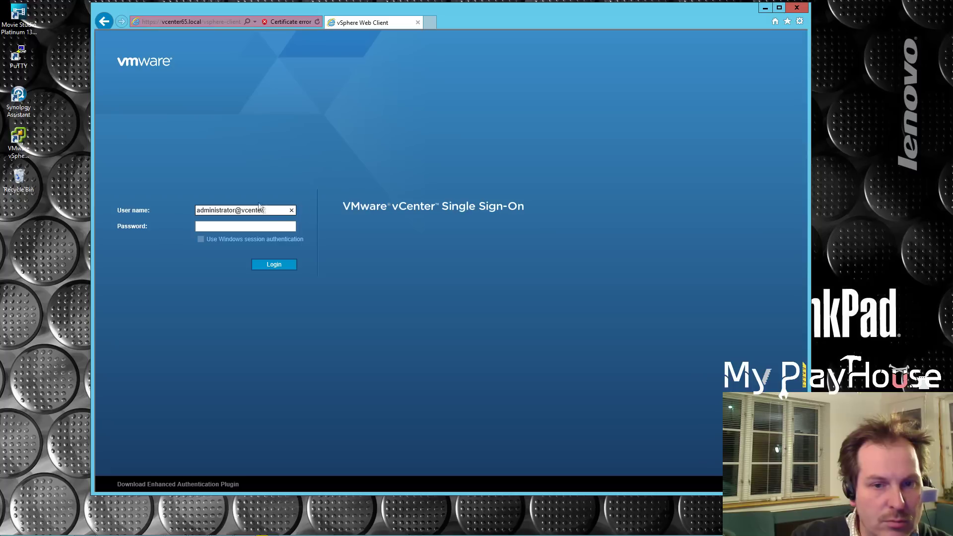
{"action": "type", "text": ".local"}
{"action": "left_click", "coordinate": [233, 227]}
{"action": "type", "text": "*********"}
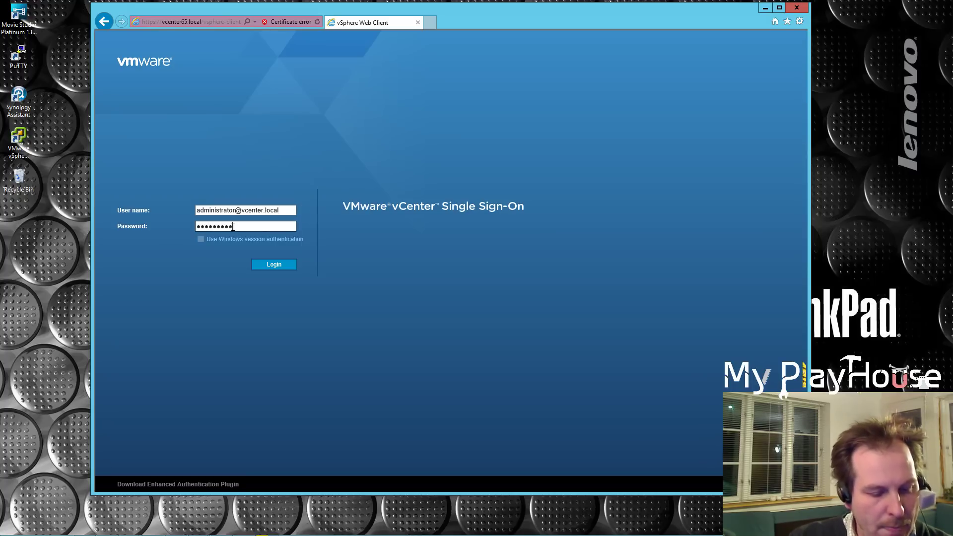
{"action": "left_click", "coordinate": [274, 266]}
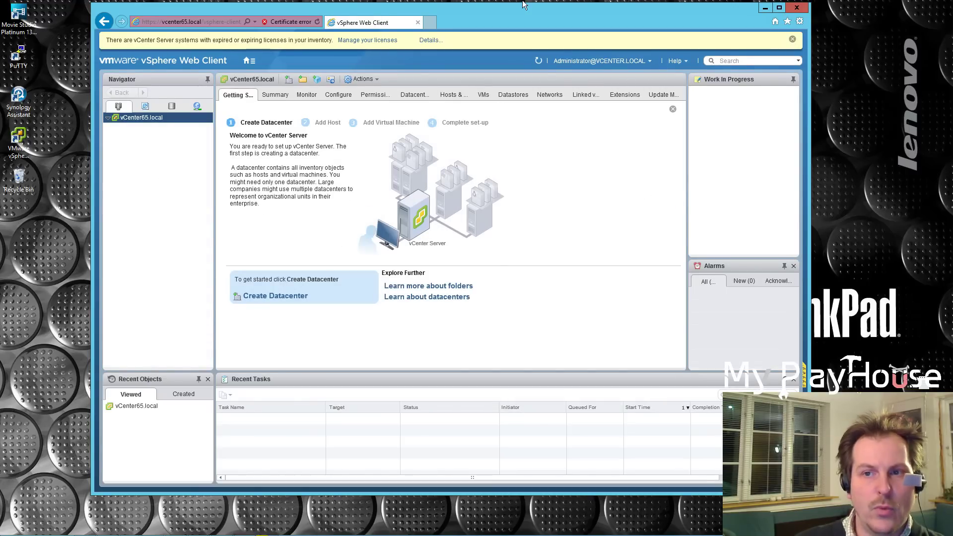
Right-click vCenter65.local in the Navigator to show its Actions menu, noting the expired licence warning.
{"action": "left_click_drag", "start_coordinate": [522, 22], "coordinate": [523, 35]}
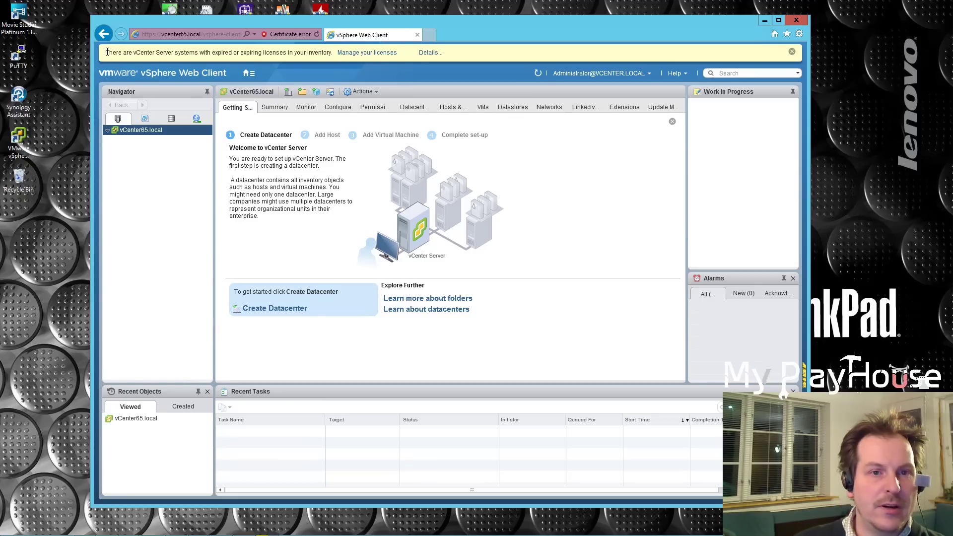
{"action": "left_click_drag", "start_coordinate": [108, 52], "coordinate": [332, 53]}
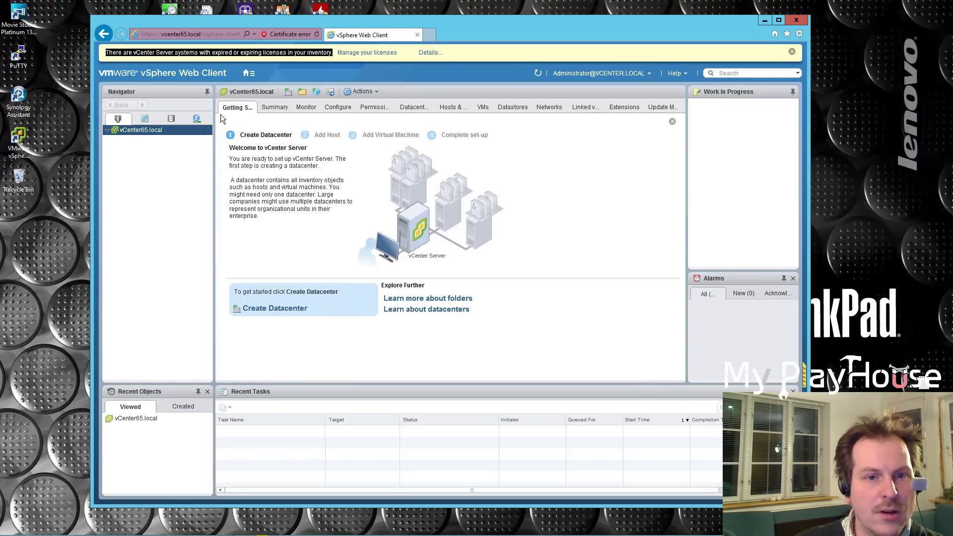
{"action": "right_click", "coordinate": [135, 131]}
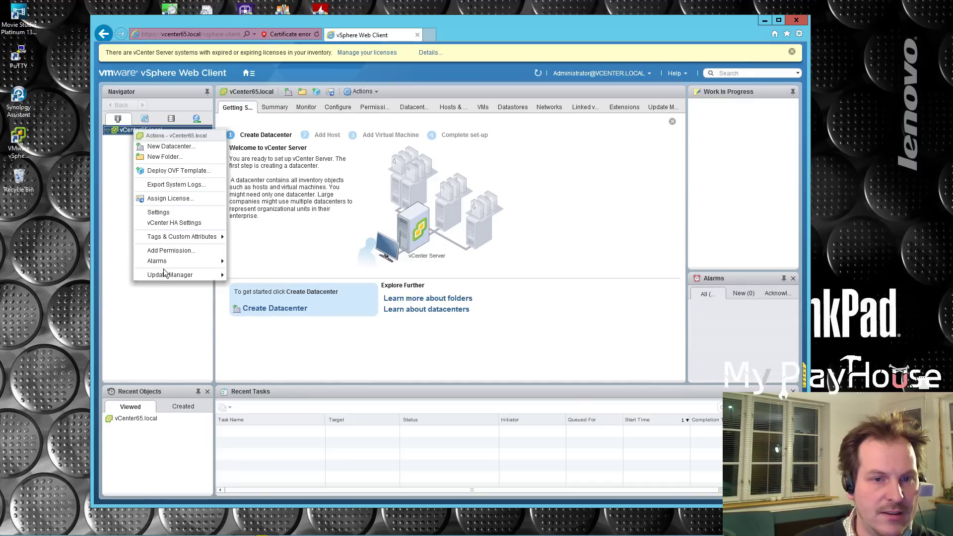
{"action": "left_click_drag", "start_coordinate": [273, 22], "coordinate": [401, 26]}
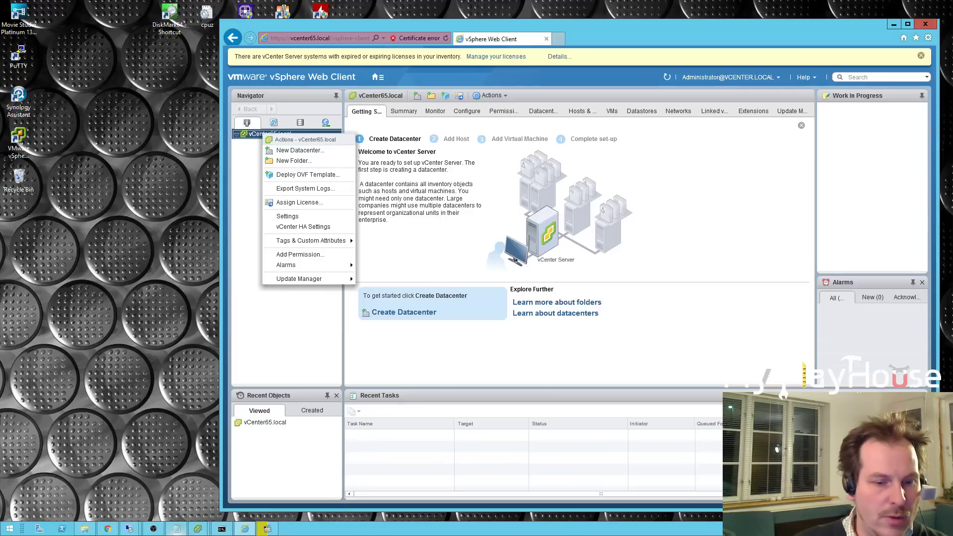
Bring the 192.168.1.60 vSphere Client window forward and reposition it for reference.
{"action": "left_click", "coordinate": [198, 530]}
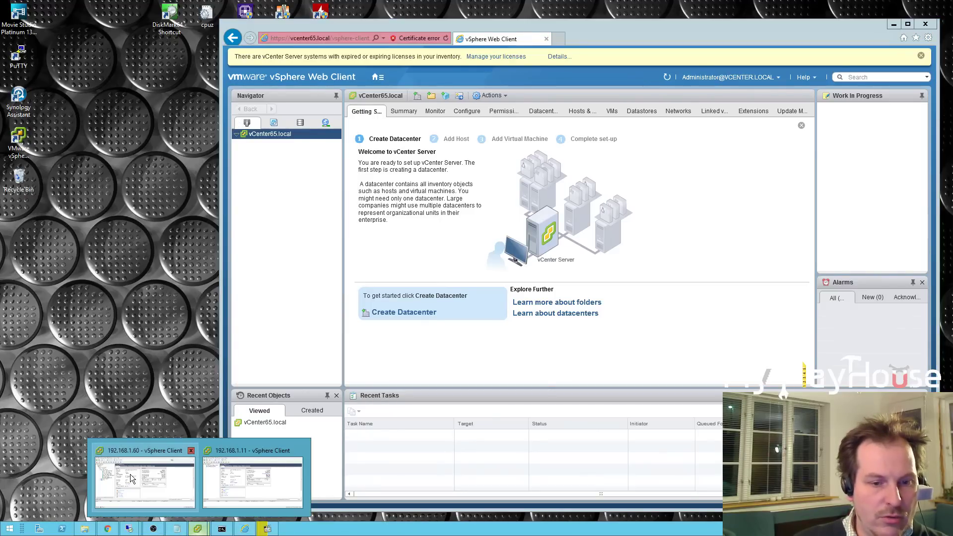
{"action": "left_click", "coordinate": [130, 476]}
{"action": "left_click_drag", "start_coordinate": [297, 269], "coordinate": [276, 199]}
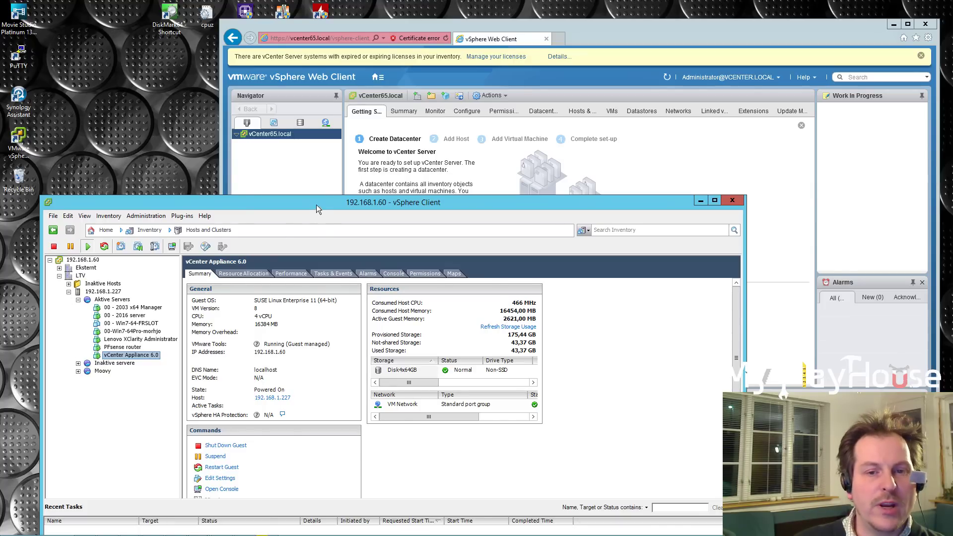
{"action": "left_click_drag", "start_coordinate": [316, 204], "coordinate": [341, 338]}
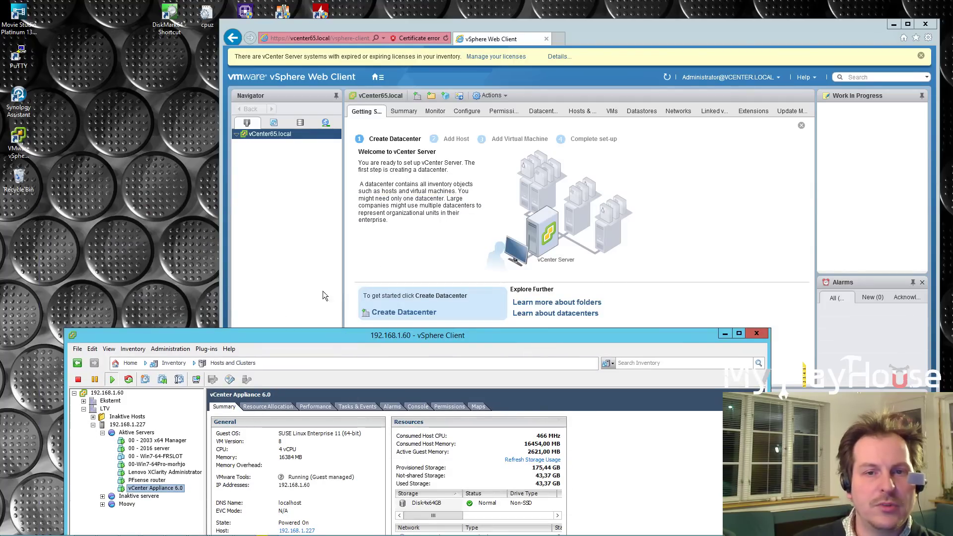
Add datacenters Eksternt, LTV and MPH one by one via New Datacenter on vCenter65.local.
{"action": "right_click", "coordinate": [262, 134]}
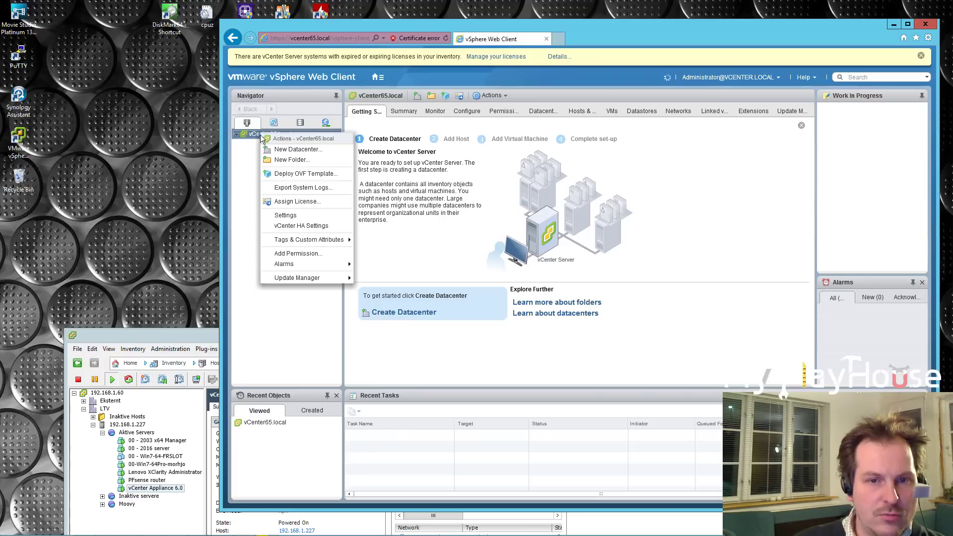
{"action": "left_click", "coordinate": [291, 150]}
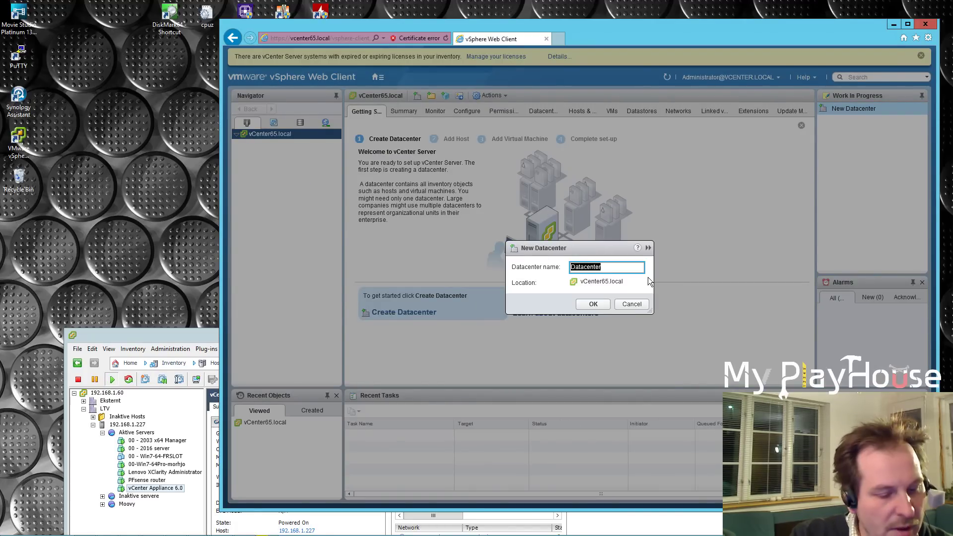
{"action": "type", "text": "Ek"}
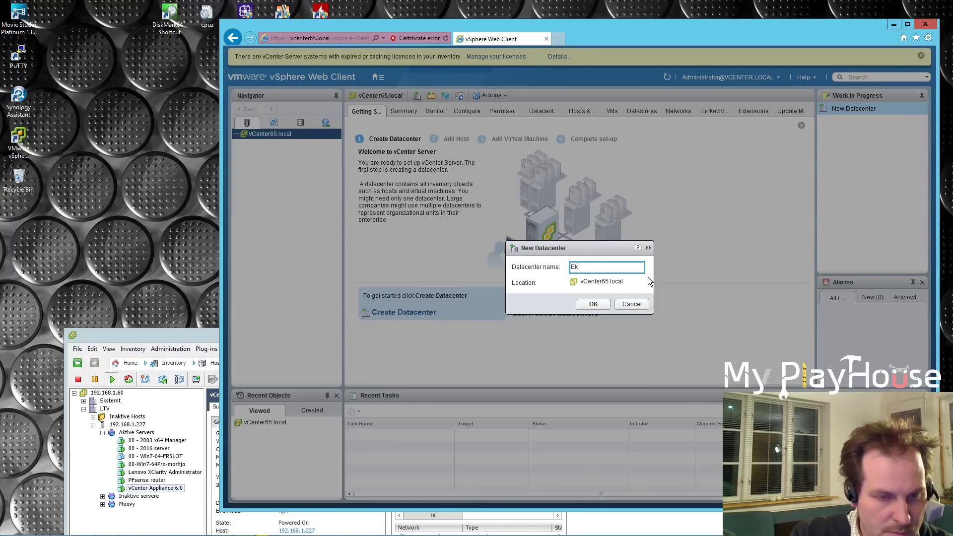
{"action": "type", "text": "sternt"}
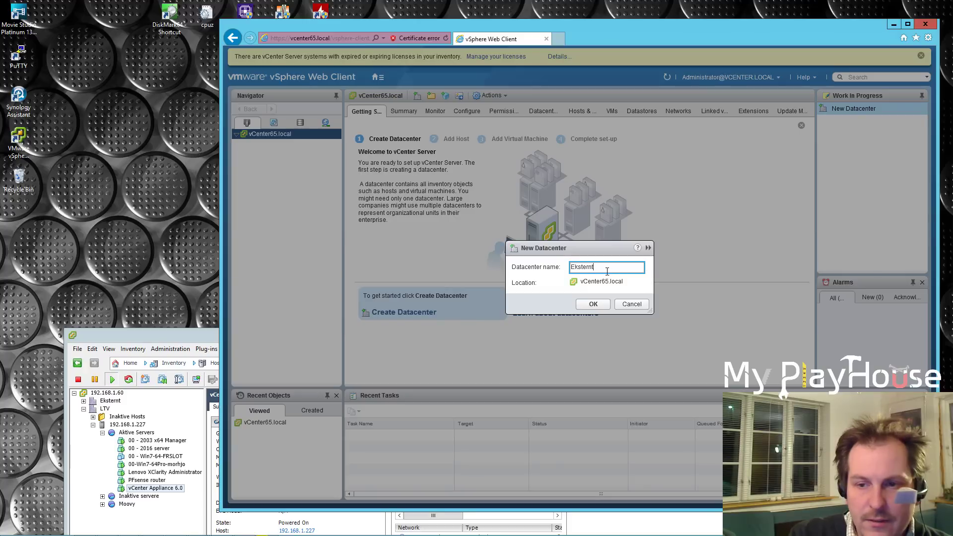
{"action": "left_click", "coordinate": [593, 304]}
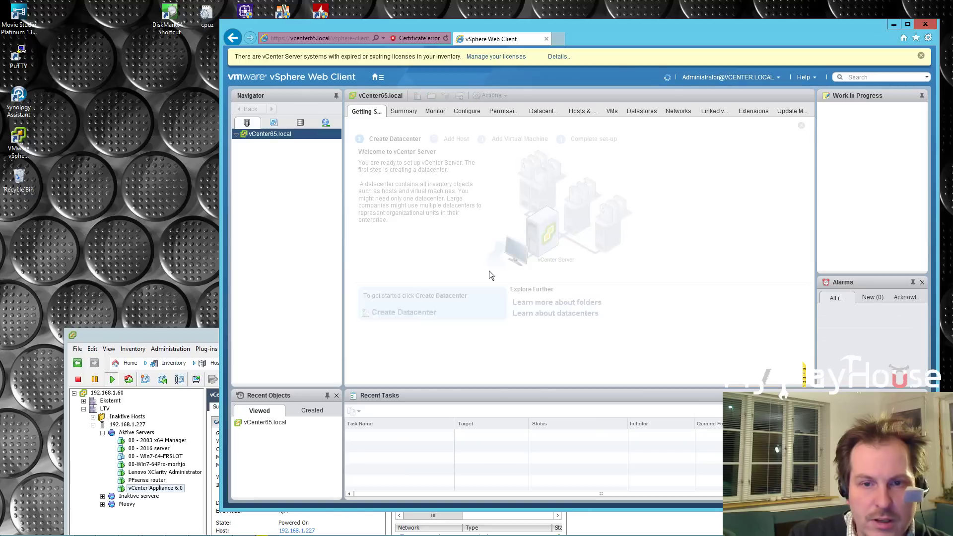
{"action": "right_click", "coordinate": [265, 134]}
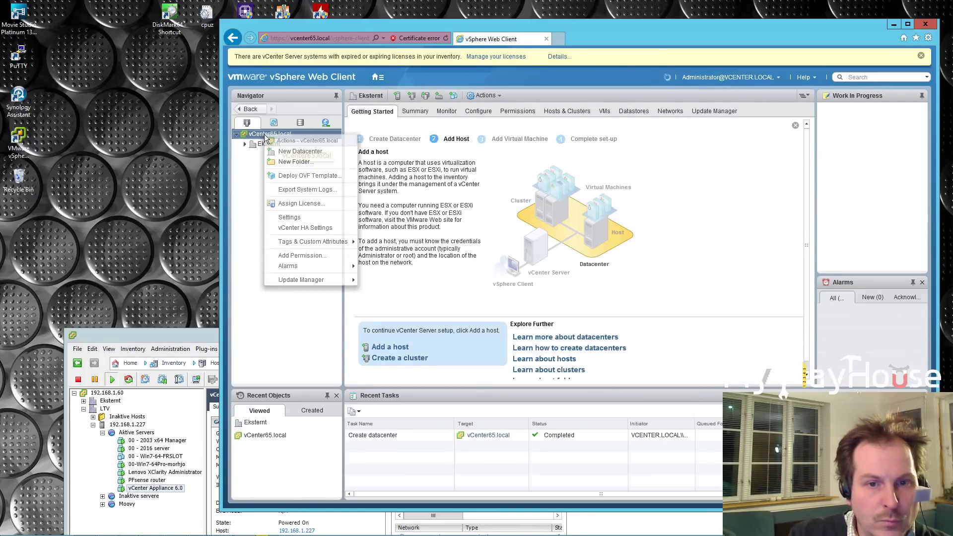
{"action": "left_click", "coordinate": [288, 151]}
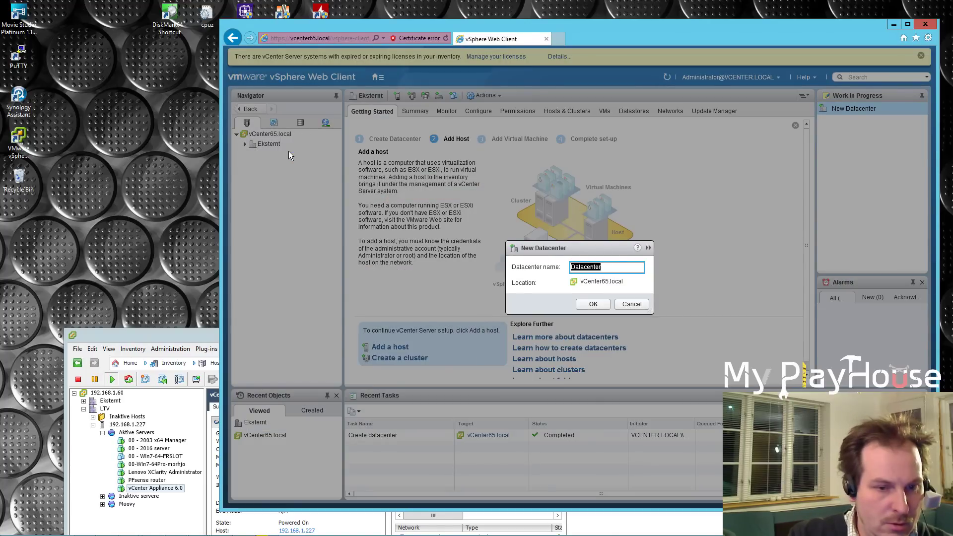
{"action": "type", "text": "L"}
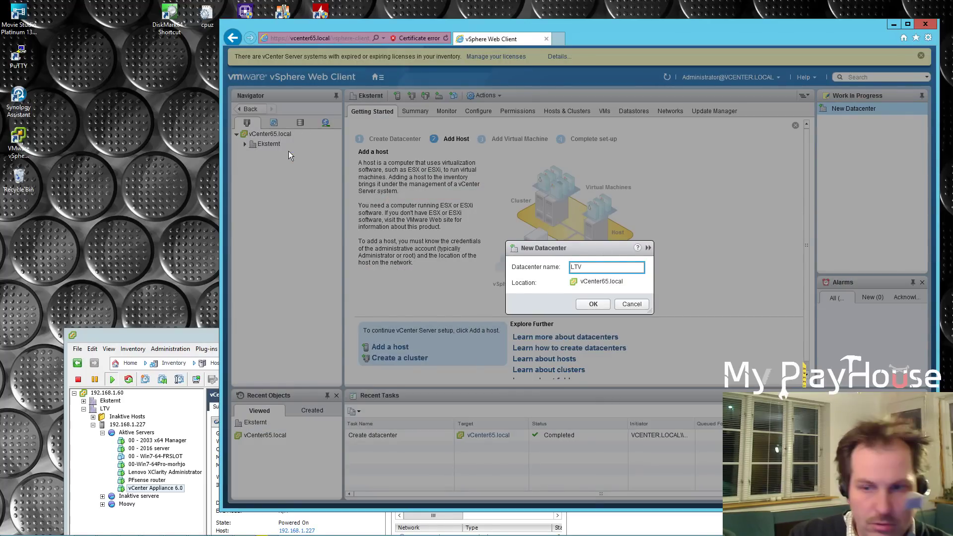
{"action": "type", "text": "TV"}
{"action": "left_click", "coordinate": [594, 305]}
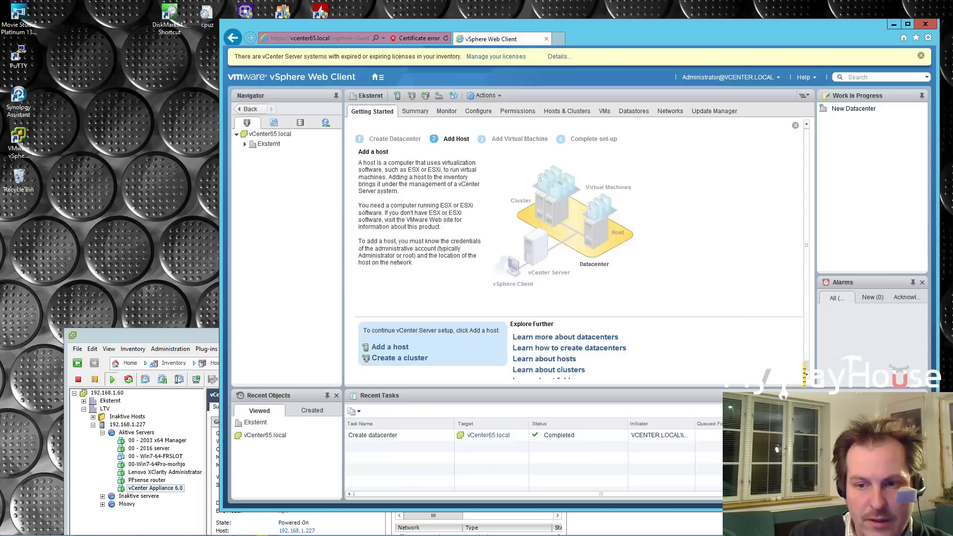
{"action": "right_click", "coordinate": [268, 136]}
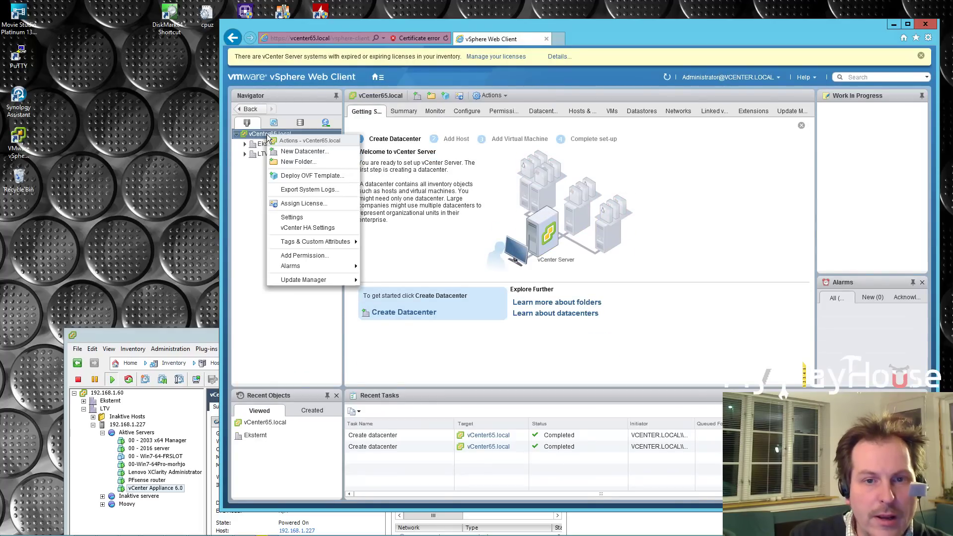
{"action": "left_click", "coordinate": [299, 152]}
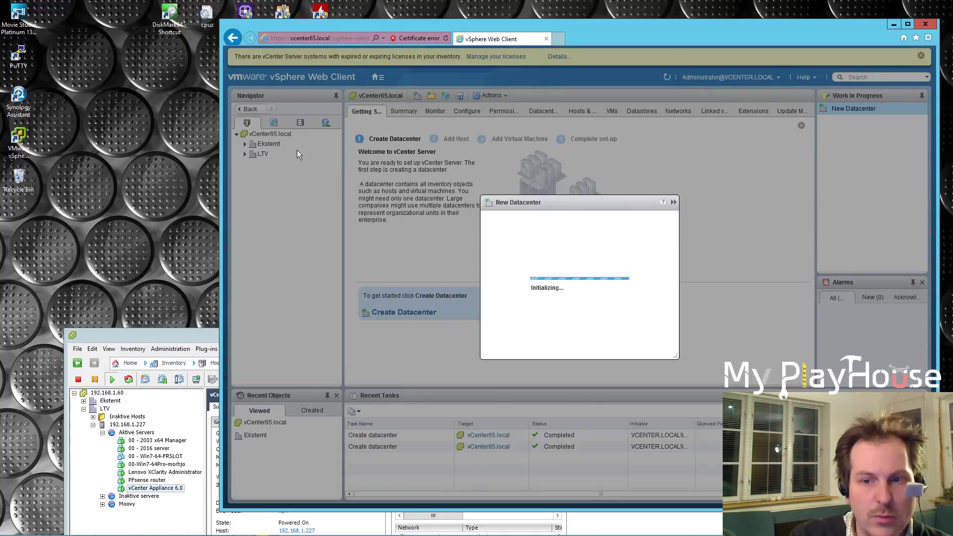
{"action": "type", "text": "MP"}
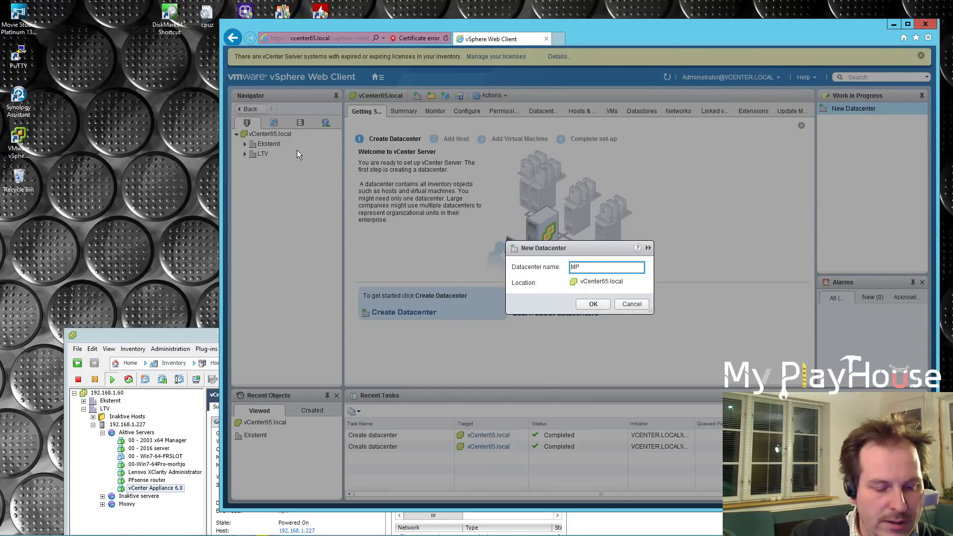
{"action": "type", "text": "H"}
{"action": "left_click", "coordinate": [594, 303]}
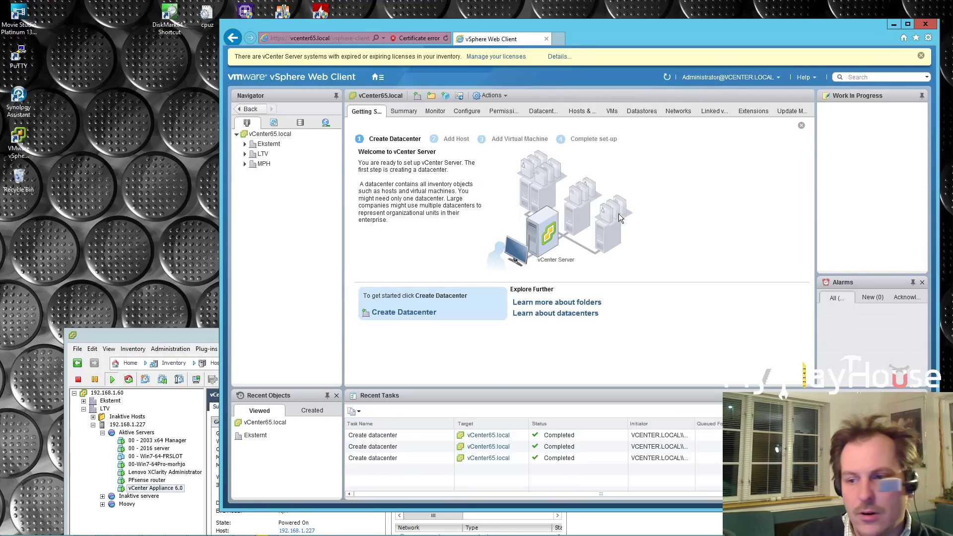
{"action": "mouse_move", "coordinate": [384, 535]}
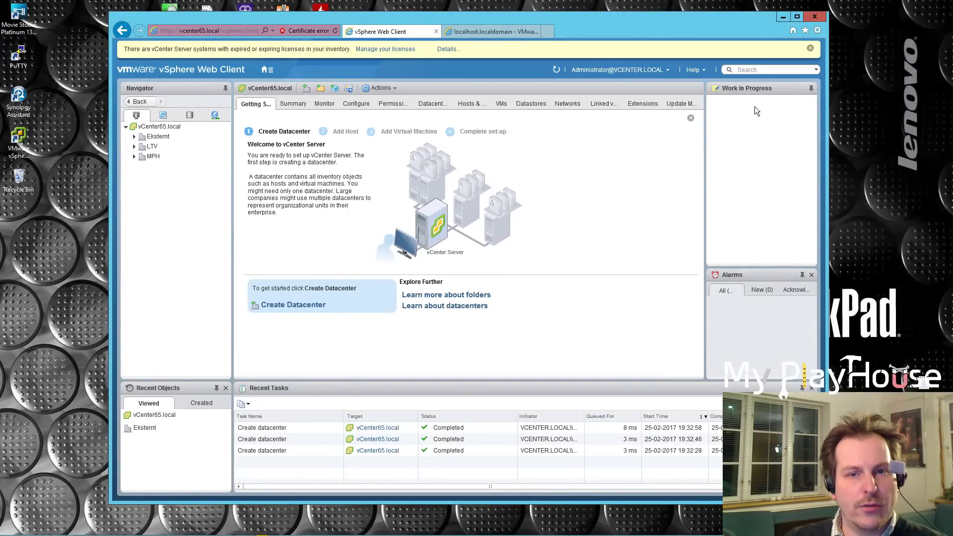
Show localhost.localdomain's host summary and highlight its ESXi version 6.5.0.
{"action": "left_click", "coordinate": [488, 30]}
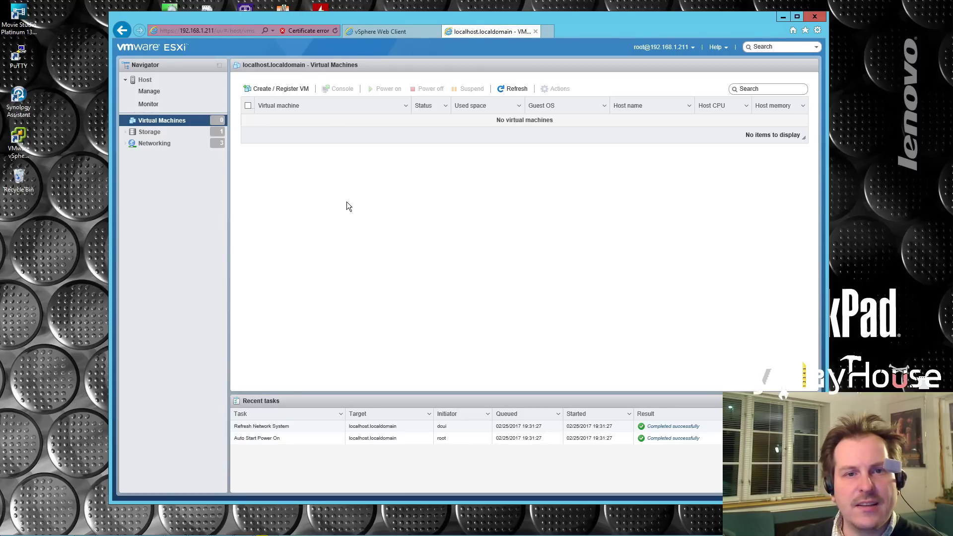
{"action": "left_click", "coordinate": [140, 80]}
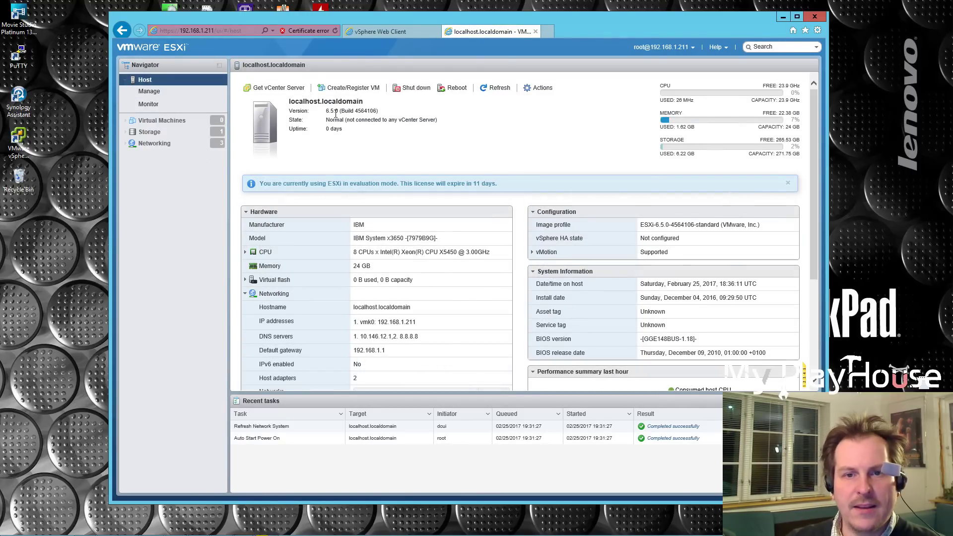
{"action": "left_click_drag", "start_coordinate": [326, 111], "coordinate": [341, 114]}
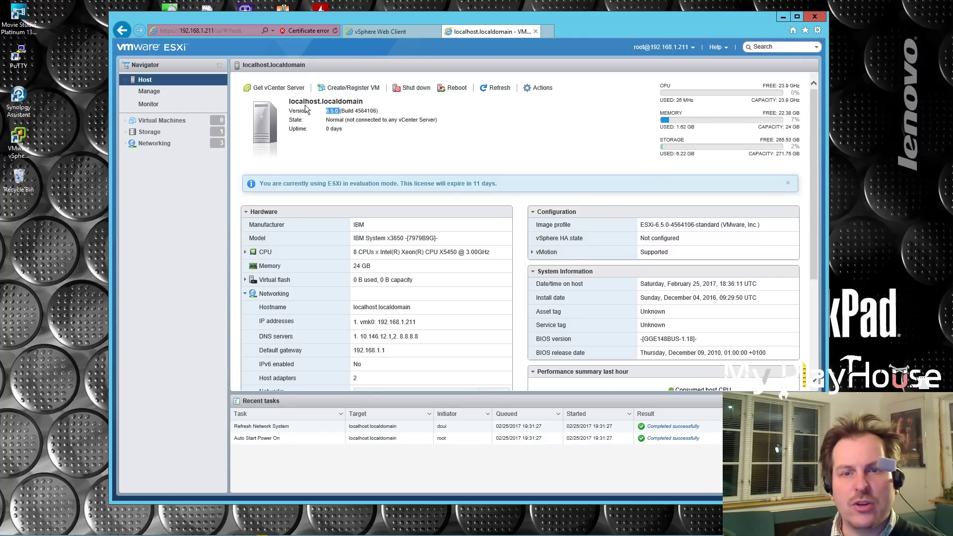
Back in the vCenter inventory, expand the LTV and MPH datacenters and bring up MPH's actions.
{"action": "left_click", "coordinate": [383, 32]}
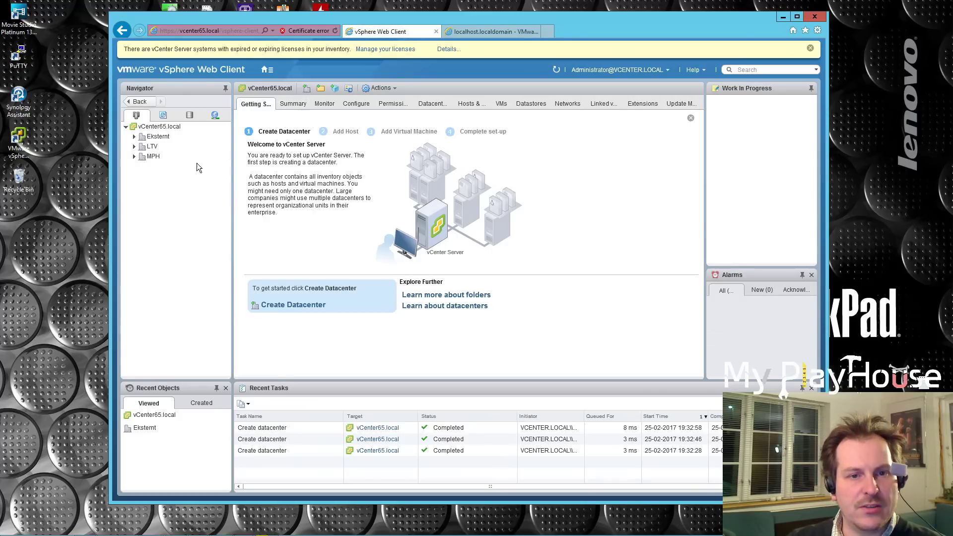
{"action": "left_click", "coordinate": [133, 147]}
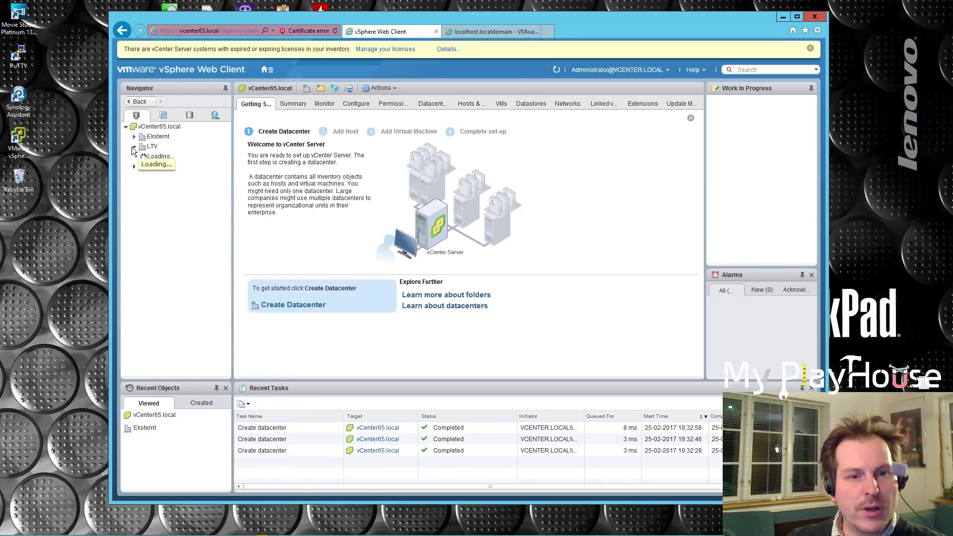
{"action": "left_click", "coordinate": [155, 137]}
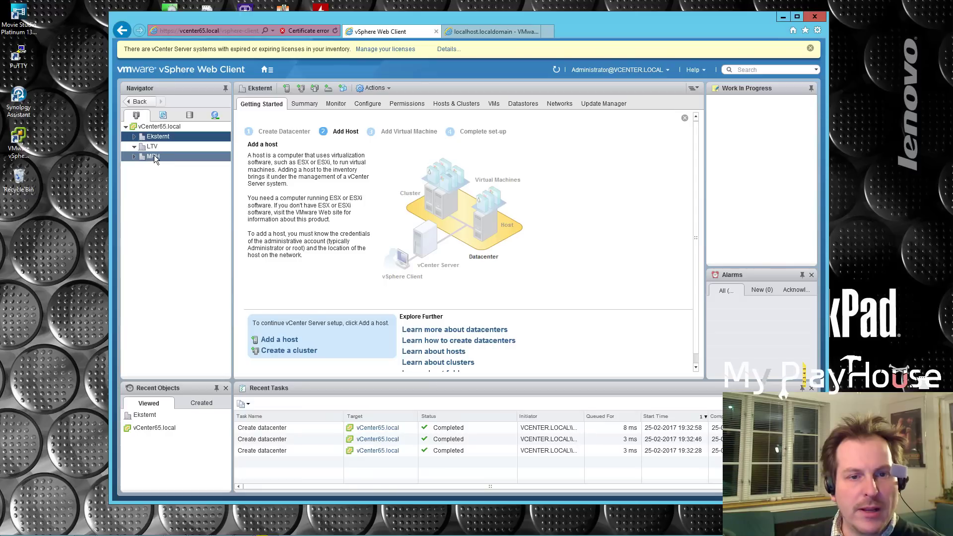
{"action": "left_click", "coordinate": [134, 147]}
{"action": "left_click", "coordinate": [133, 156]}
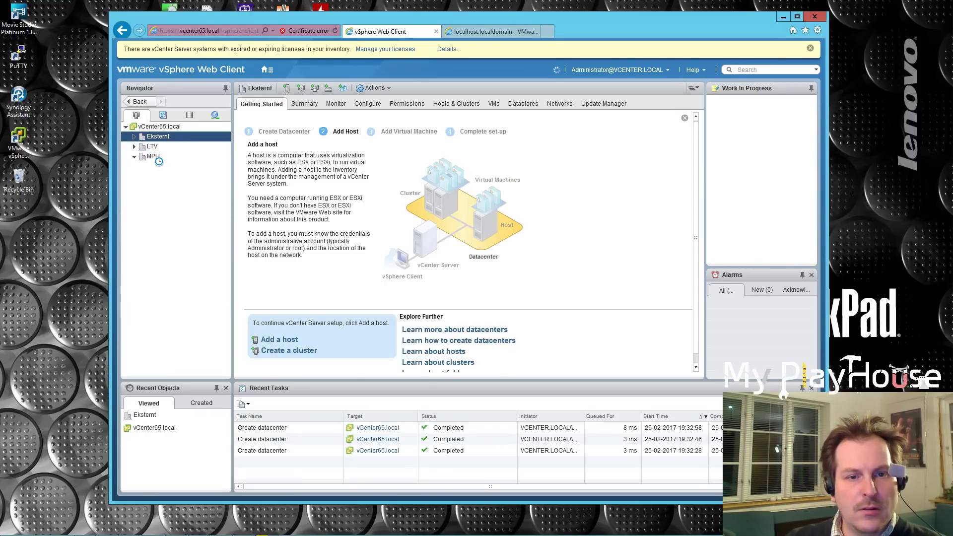
{"action": "right_click", "coordinate": [155, 158]}
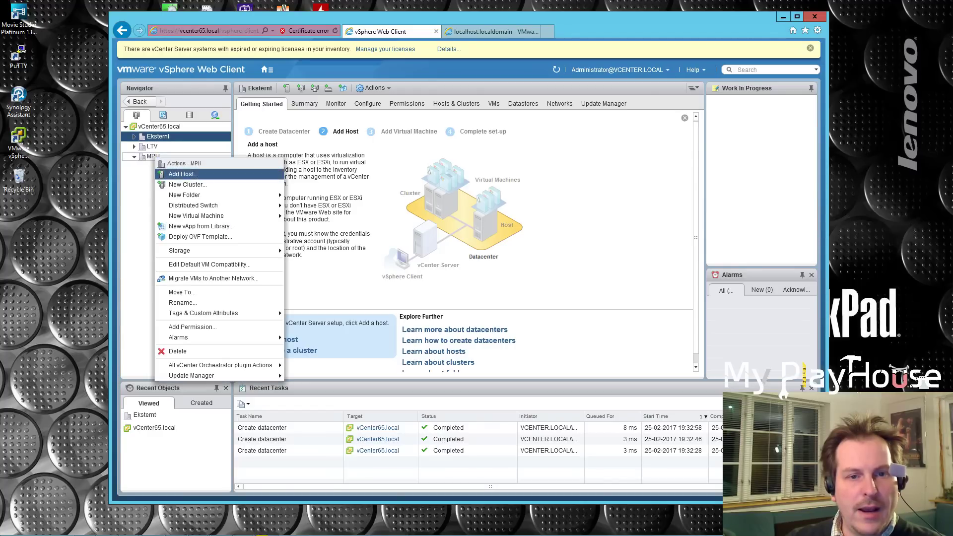
Add host 192.168.1.211 to MPH and submit its root login credentials.
{"action": "left_click", "coordinate": [183, 174]}
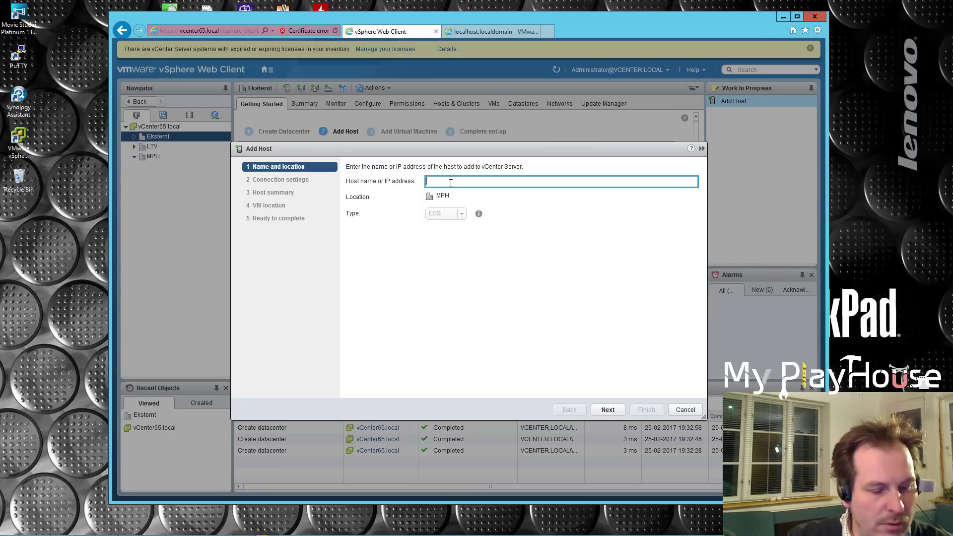
{"action": "type", "text": "192.168.1.211"}
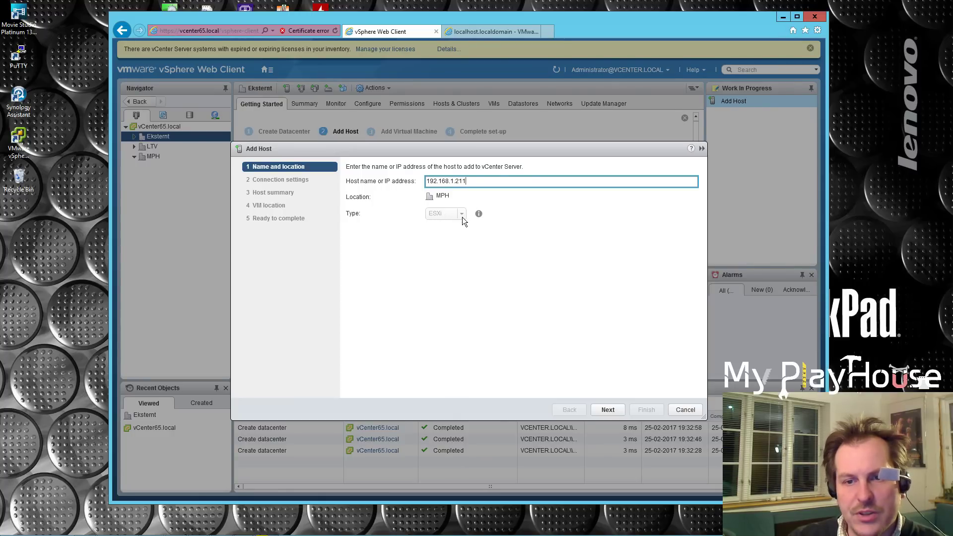
{"action": "left_click", "coordinate": [607, 409]}
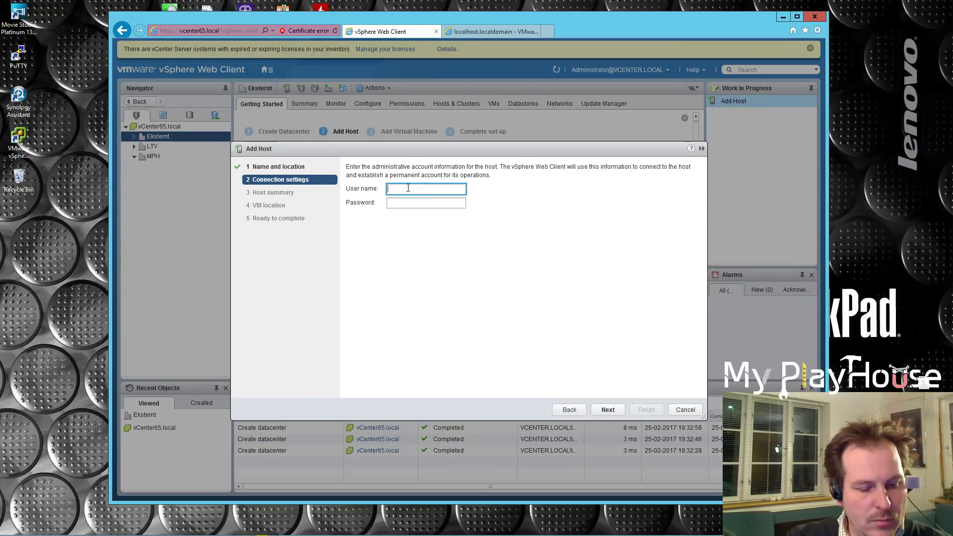
{"action": "type", "text": "root"}
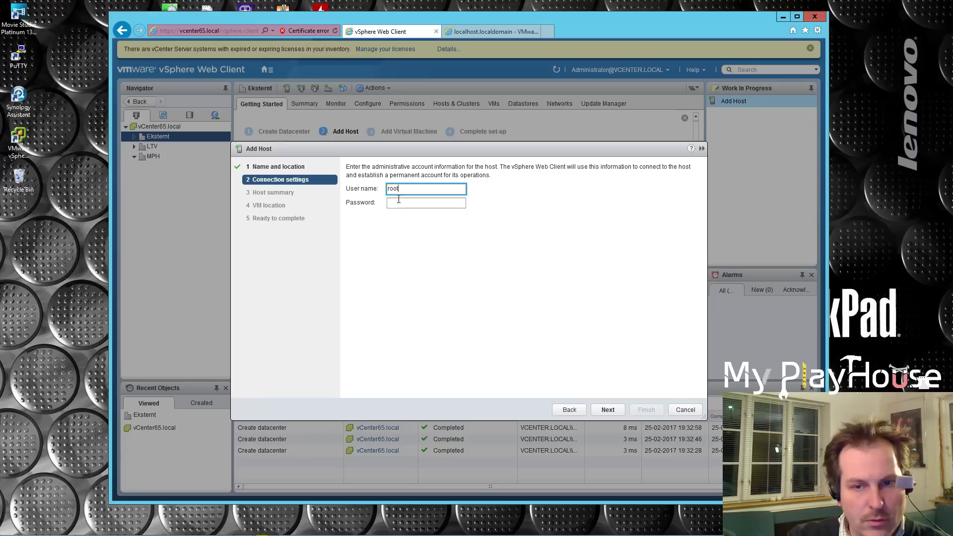
{"action": "left_click", "coordinate": [399, 202]}
{"action": "type", "text": "********"}
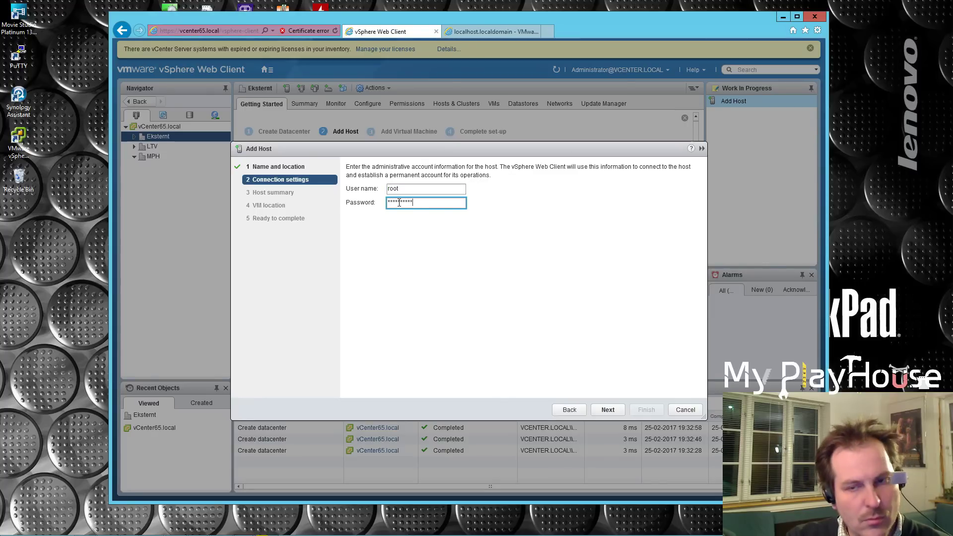
{"action": "left_click", "coordinate": [611, 410]}
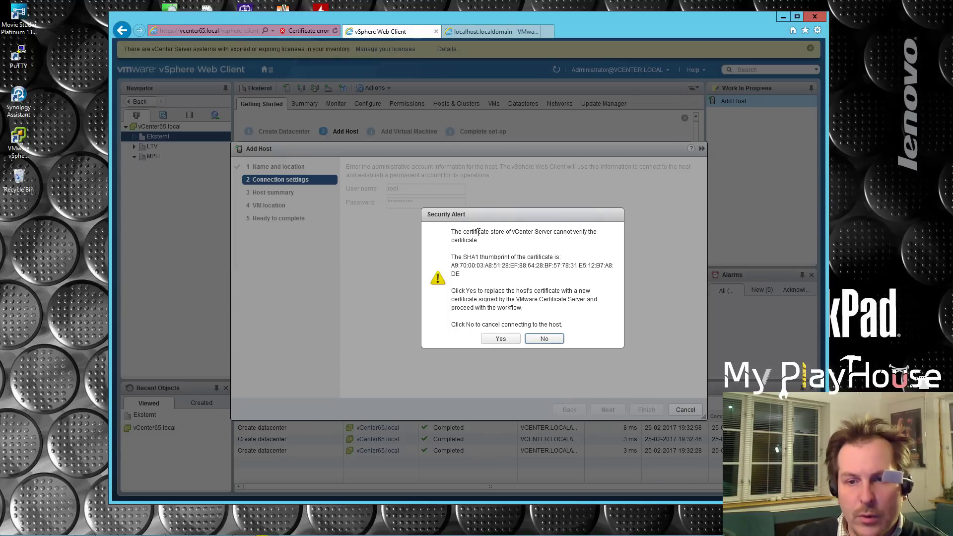
Trust the host certificate, pass the host summary, and widen the License column to show the Evaluation License.
{"action": "left_click", "coordinate": [505, 342]}
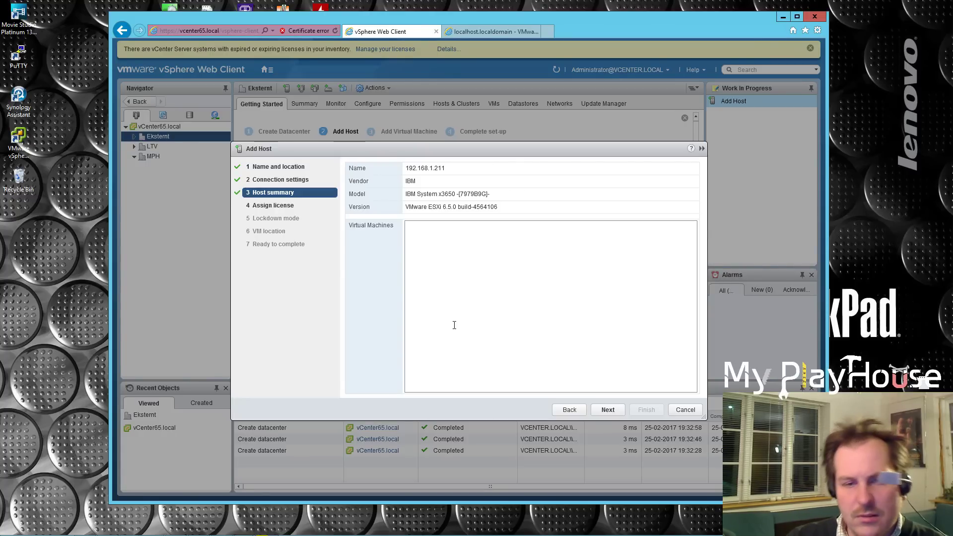
{"action": "left_click", "coordinate": [608, 411]}
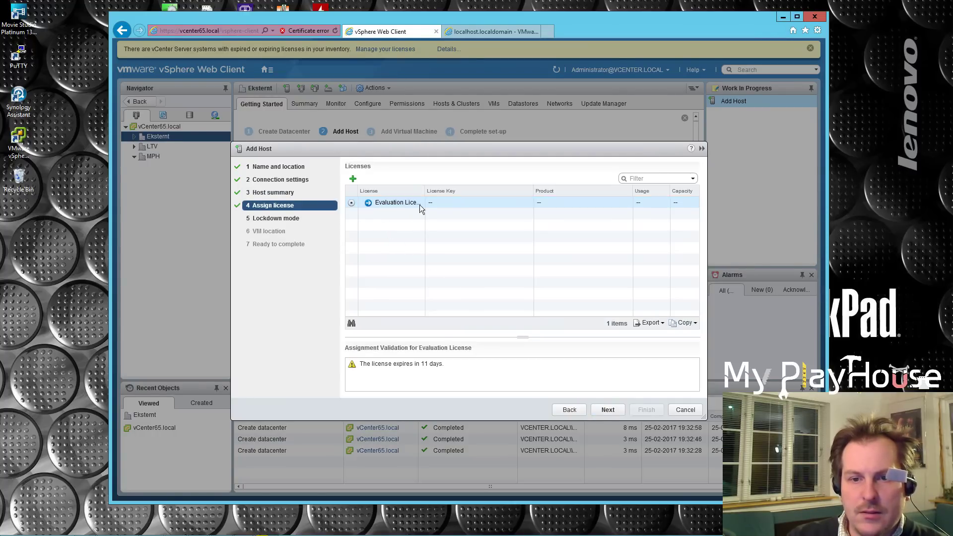
{"action": "left_click_drag", "start_coordinate": [426, 191], "coordinate": [452, 190]}
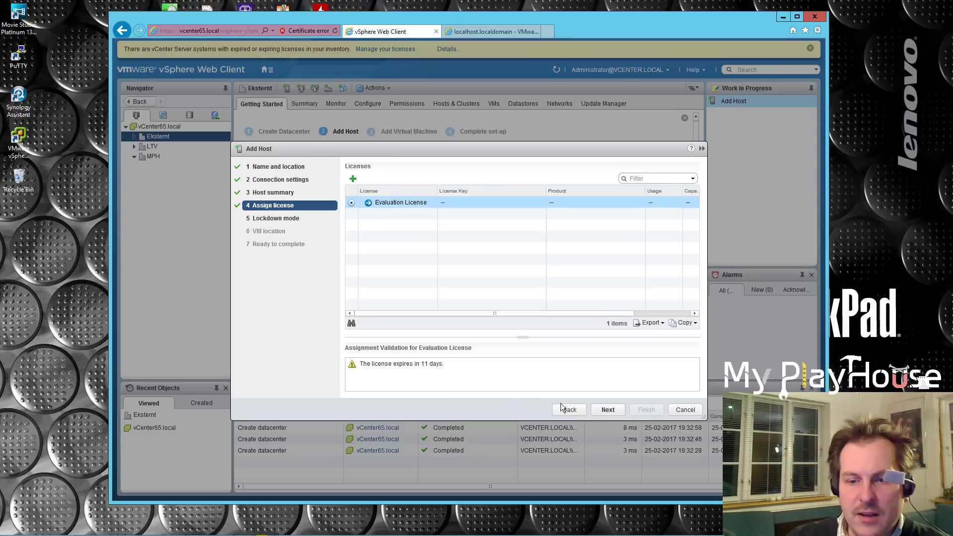
Keep the evaluation licence, lockdown mode disabled and MPH as VM location, then finish adding 192.168.1.211.
{"action": "left_click", "coordinate": [611, 410]}
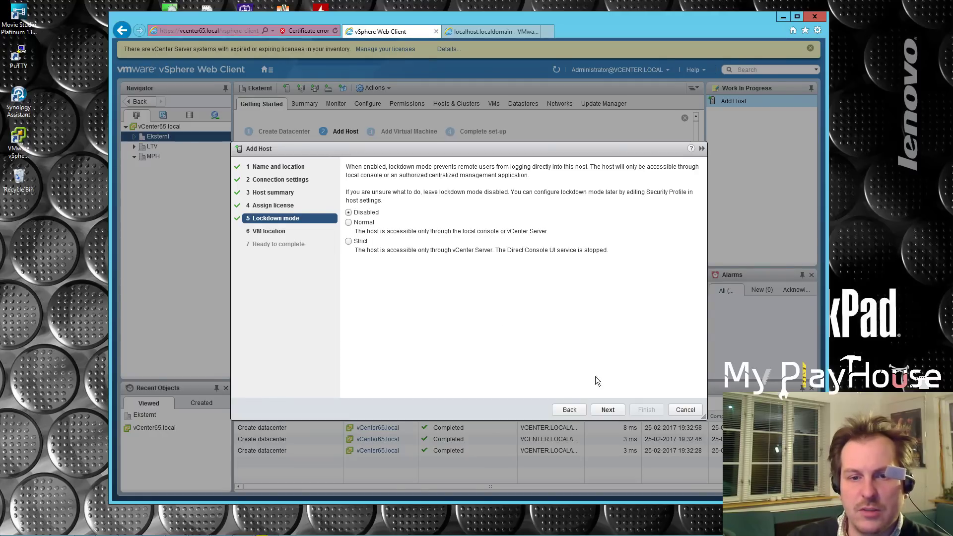
{"action": "left_click", "coordinate": [609, 410]}
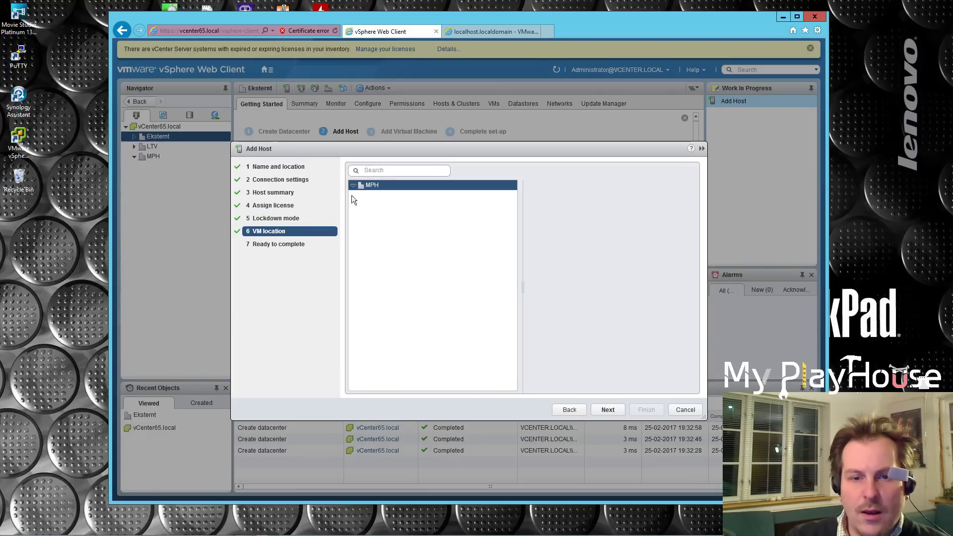
{"action": "left_click", "coordinate": [608, 410]}
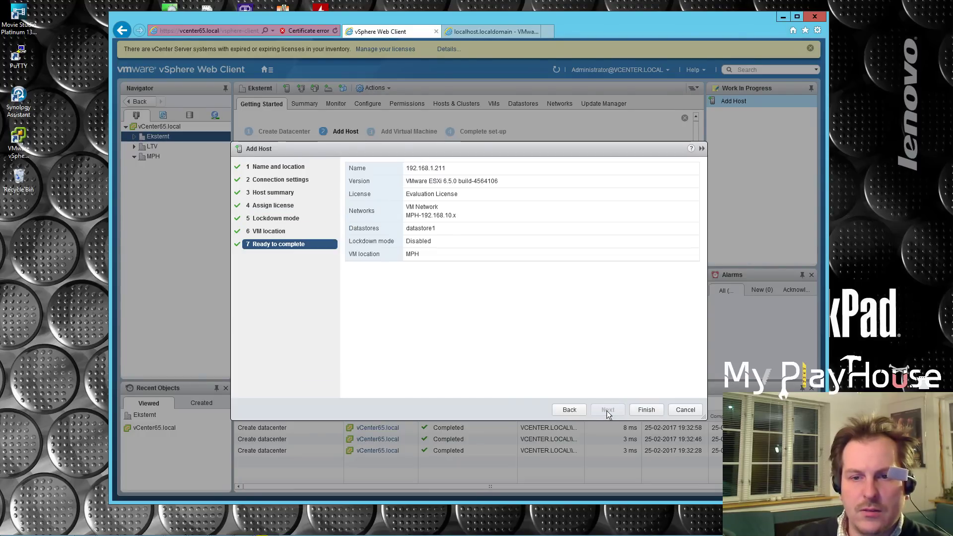
{"action": "left_click", "coordinate": [646, 410]}
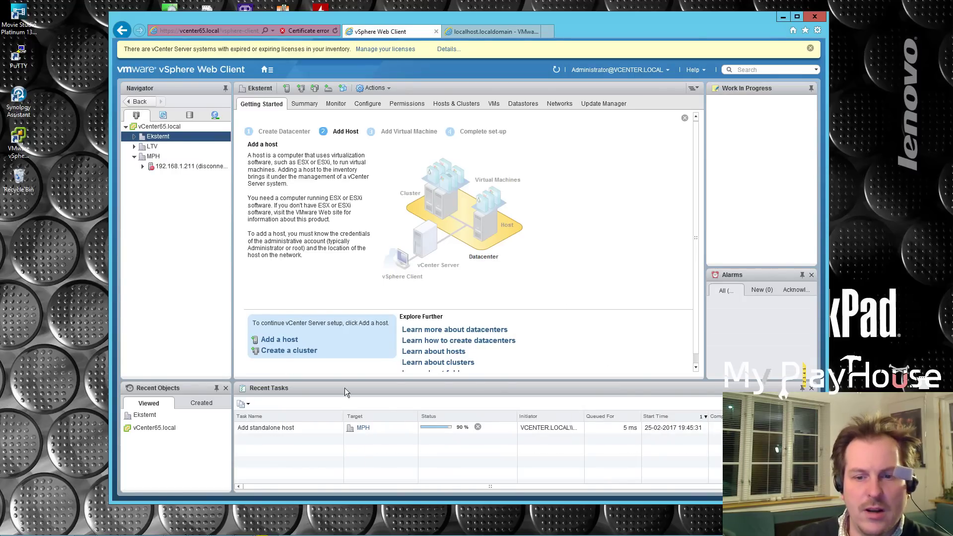
Select host 192.168.1.211 and view its Summary tab.
{"action": "left_click", "coordinate": [172, 166]}
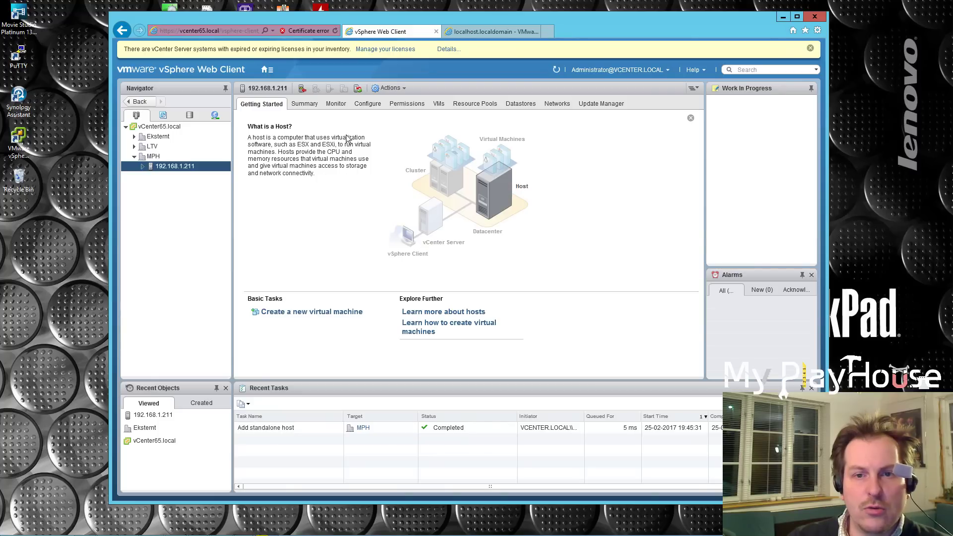
{"action": "left_click", "coordinate": [305, 106]}
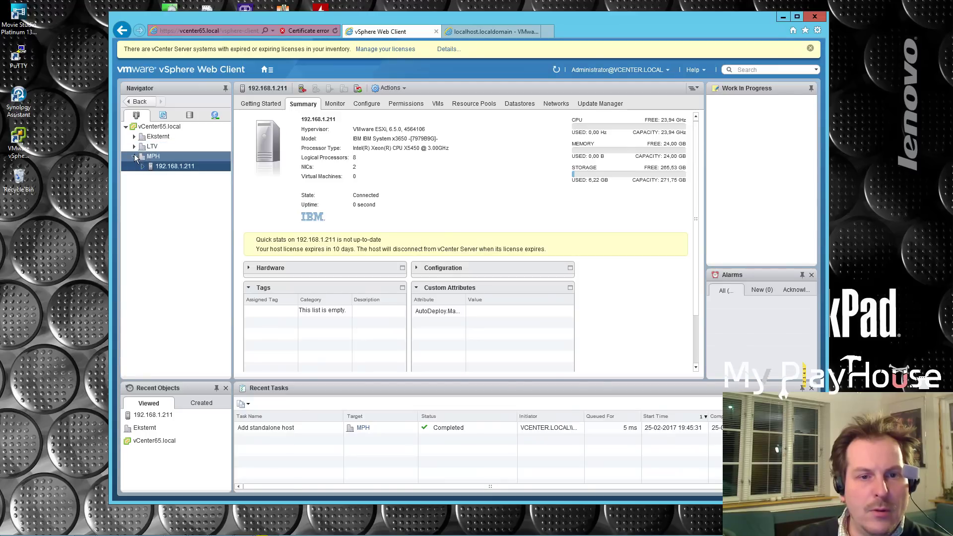
Start adding host 192.168.1.11 to the LTV datacenter.
{"action": "left_click", "coordinate": [153, 156]}
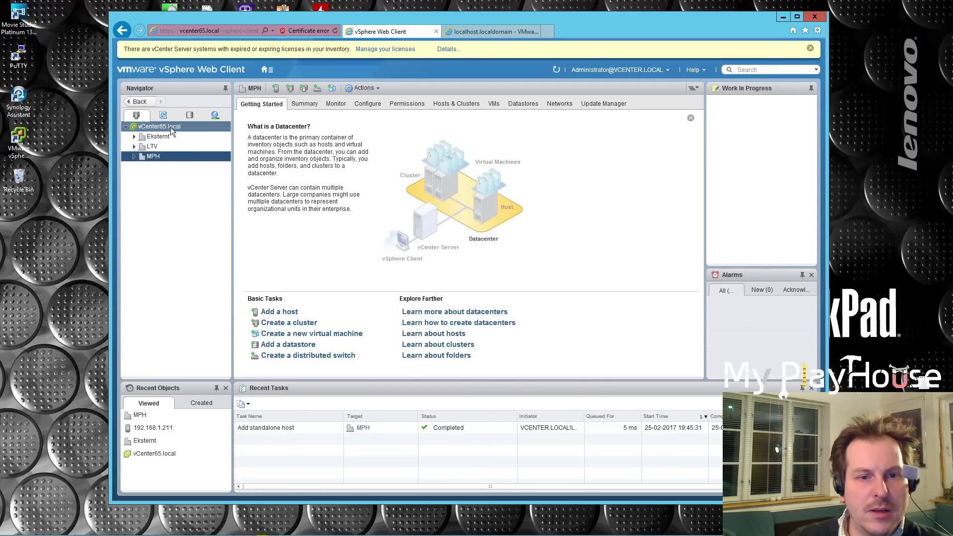
{"action": "left_click", "coordinate": [154, 147]}
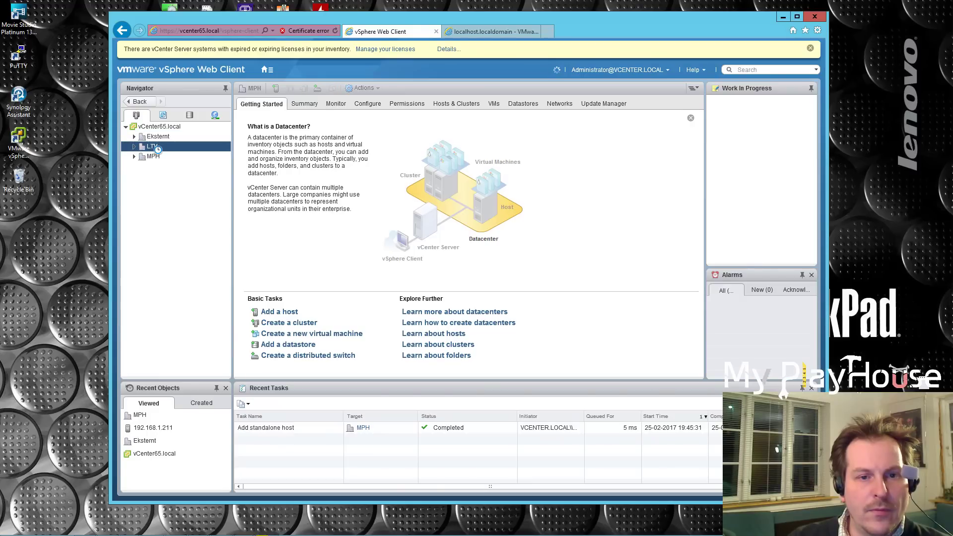
{"action": "right_click", "coordinate": [155, 149]}
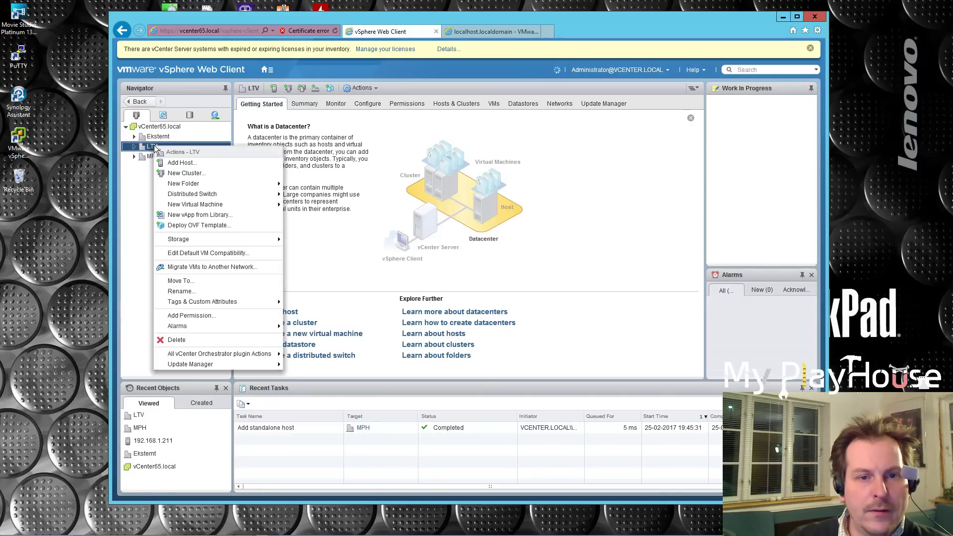
{"action": "left_click", "coordinate": [182, 164]}
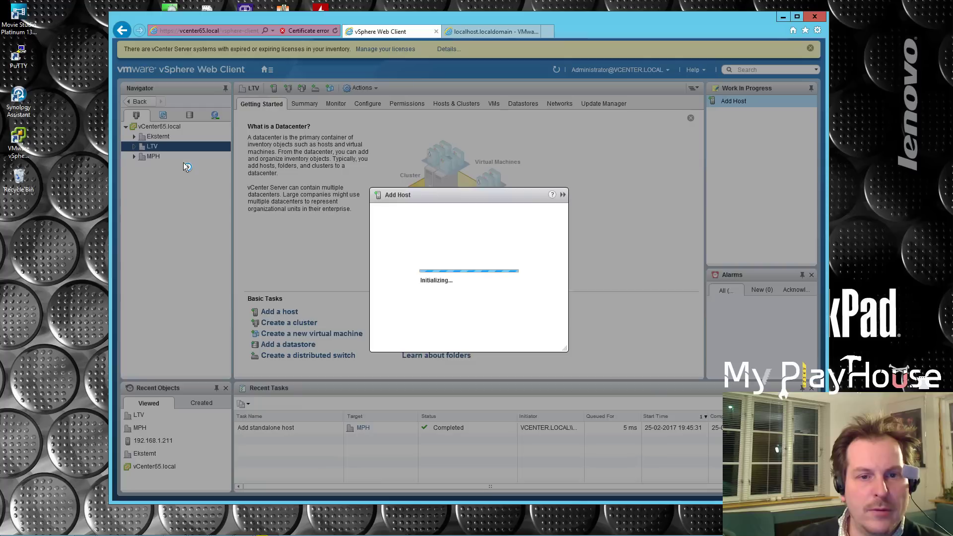
{"action": "type", "text": "192.168.1.11"}
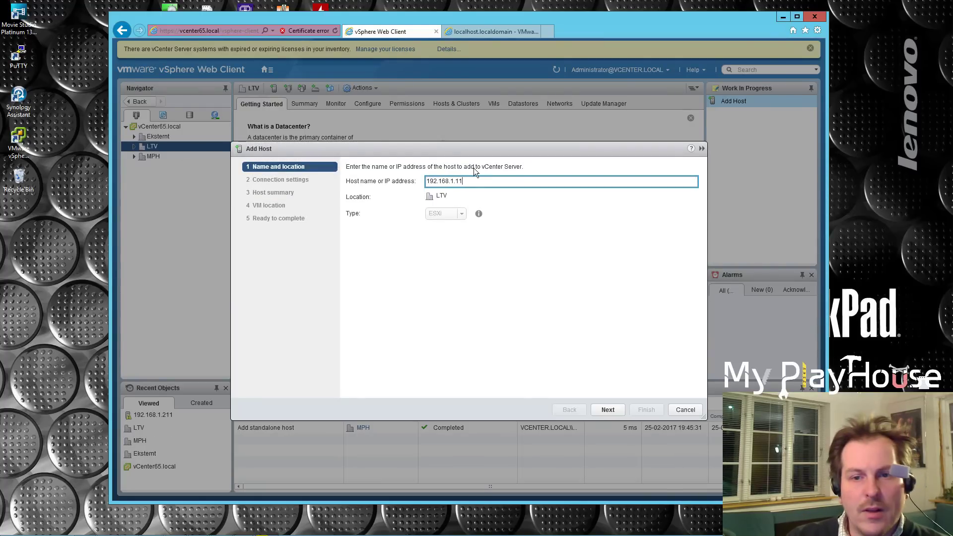
{"action": "left_click", "coordinate": [608, 410]}
Log in to the host as root and accept its certificate.
{"action": "type", "text": "root"}
{"action": "key", "text": "Tab"}
{"action": "type", "text": "*"}
{"action": "key", "text": "Return"}
{"action": "left_click", "coordinate": [501, 342]}
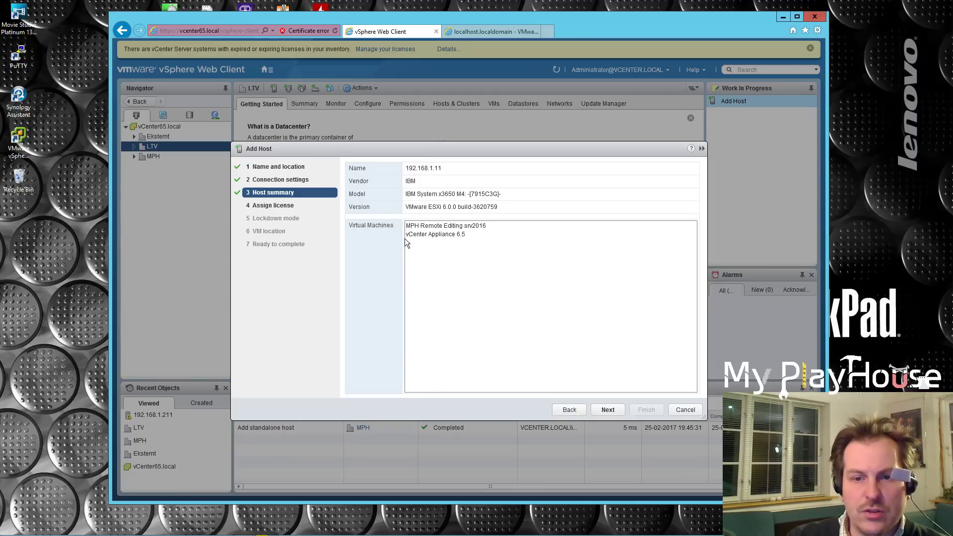
Finish adding 192.168.1.11 to LTV with the evaluation licence and default lockdown and VM location.
{"action": "left_click_drag", "start_coordinate": [439, 236], "coordinate": [501, 235]}
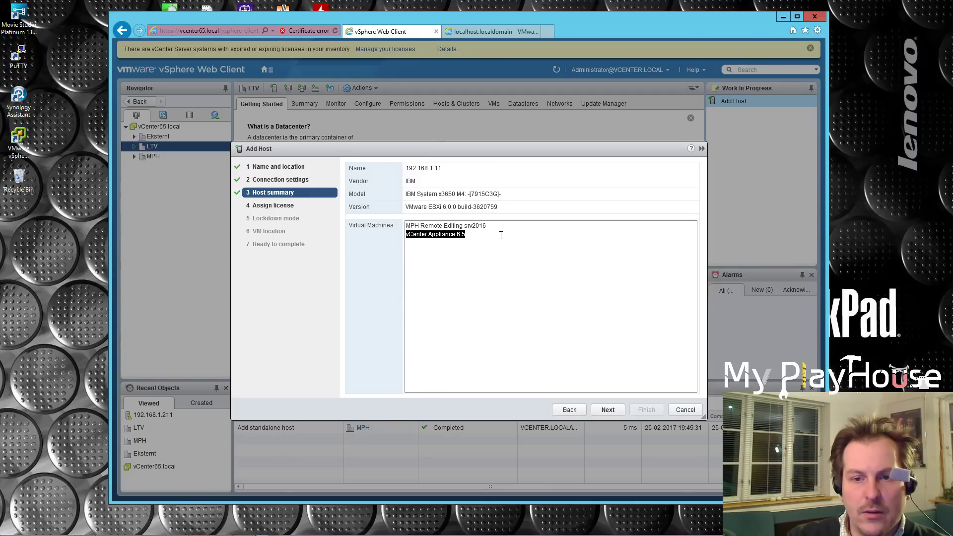
{"action": "left_click", "coordinate": [613, 411]}
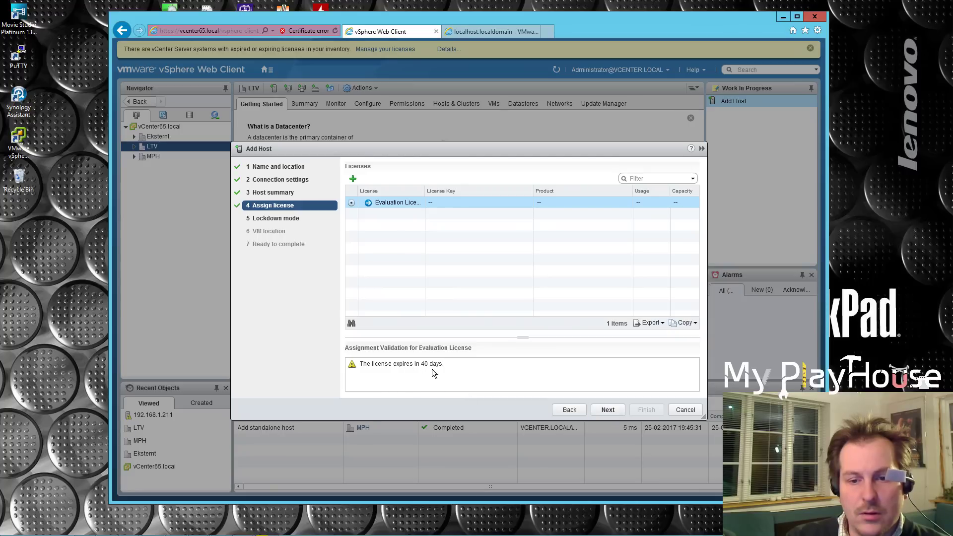
{"action": "left_click", "coordinate": [608, 410]}
{"action": "left_click", "coordinate": [609, 410]}
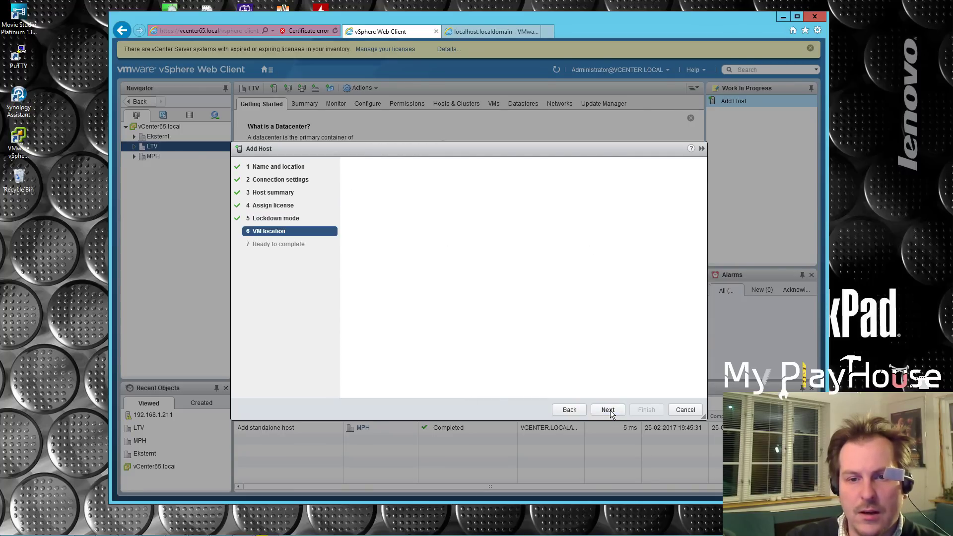
{"action": "left_click", "coordinate": [609, 409]}
{"action": "left_click", "coordinate": [646, 410]}
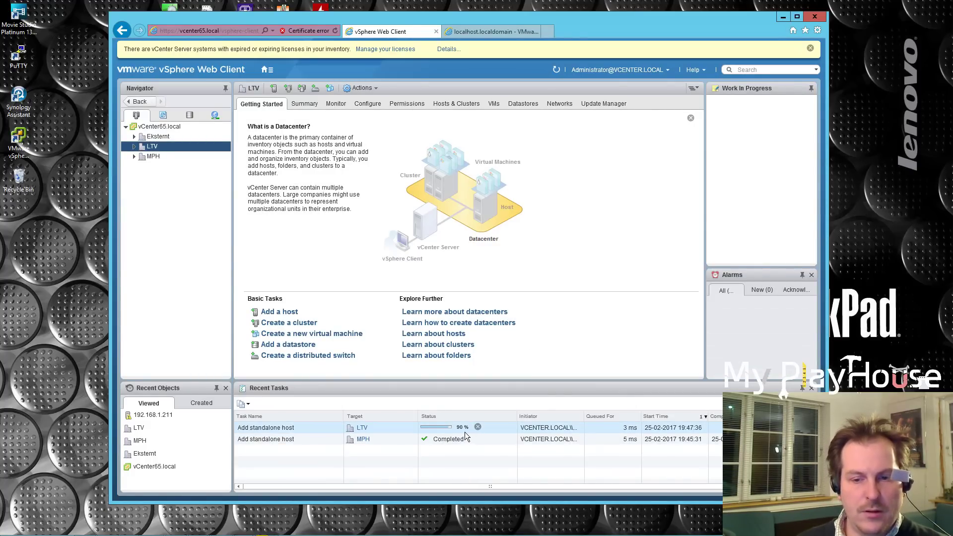
Expand LTV and MPH and view the licence-expiry issue for host 192.168.1.211.
{"action": "left_click", "coordinate": [134, 146]}
{"action": "left_click", "coordinate": [134, 166]}
{"action": "left_click", "coordinate": [175, 176]}
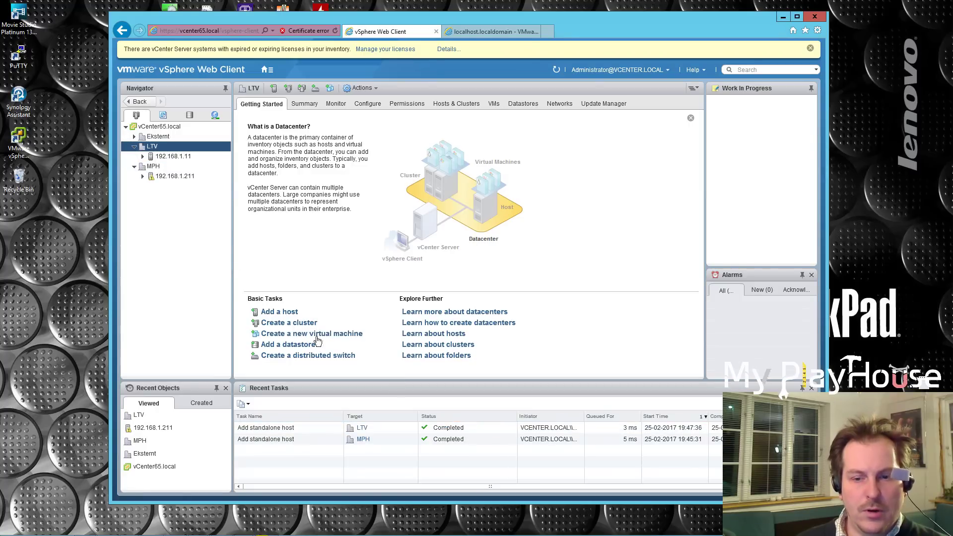